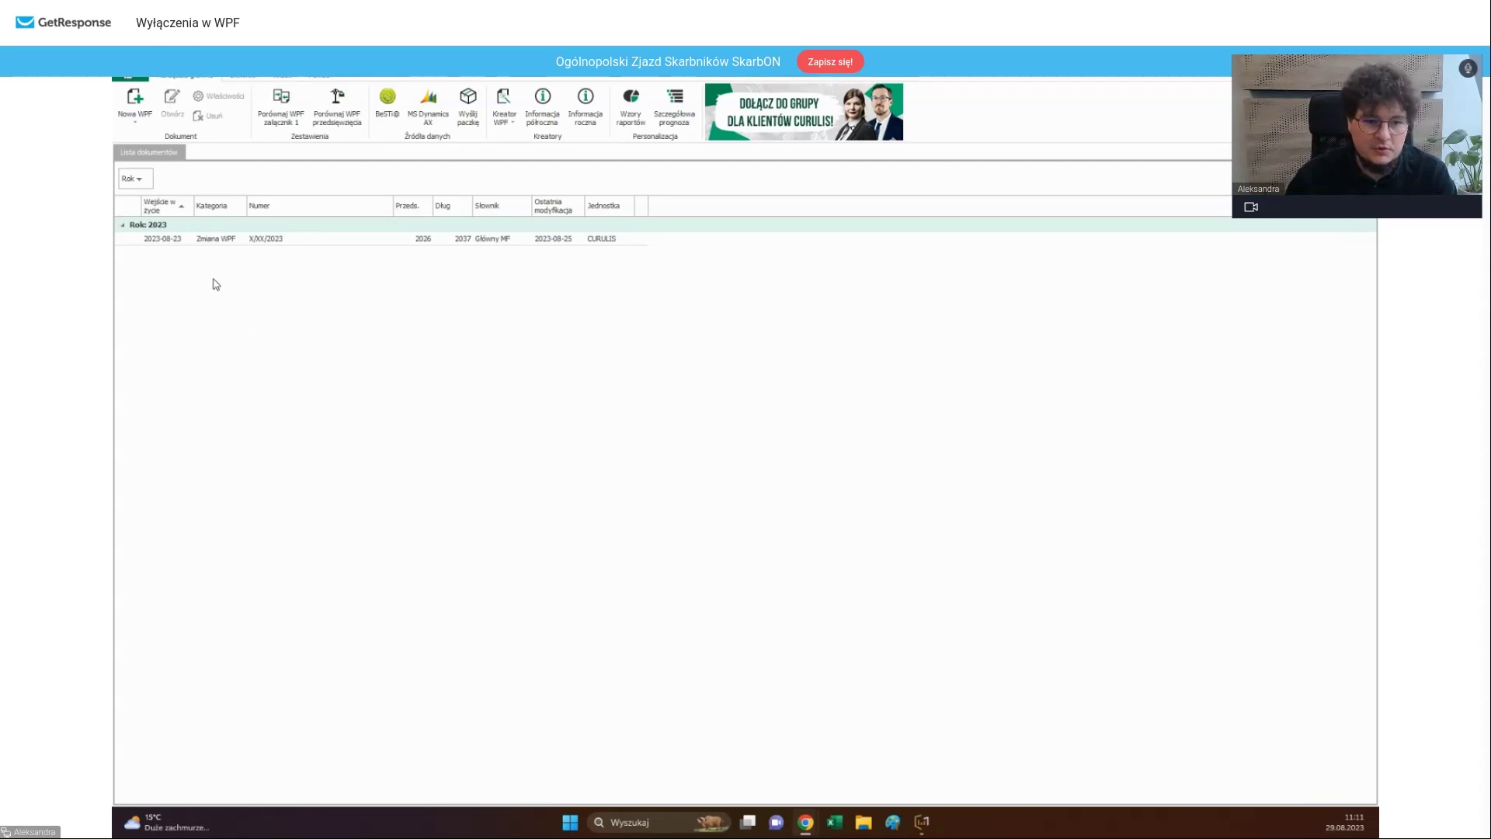
- Create a copy of the X/XX/2023 WPF document with the document number test_webinar_sierpien
left_click(219, 242)
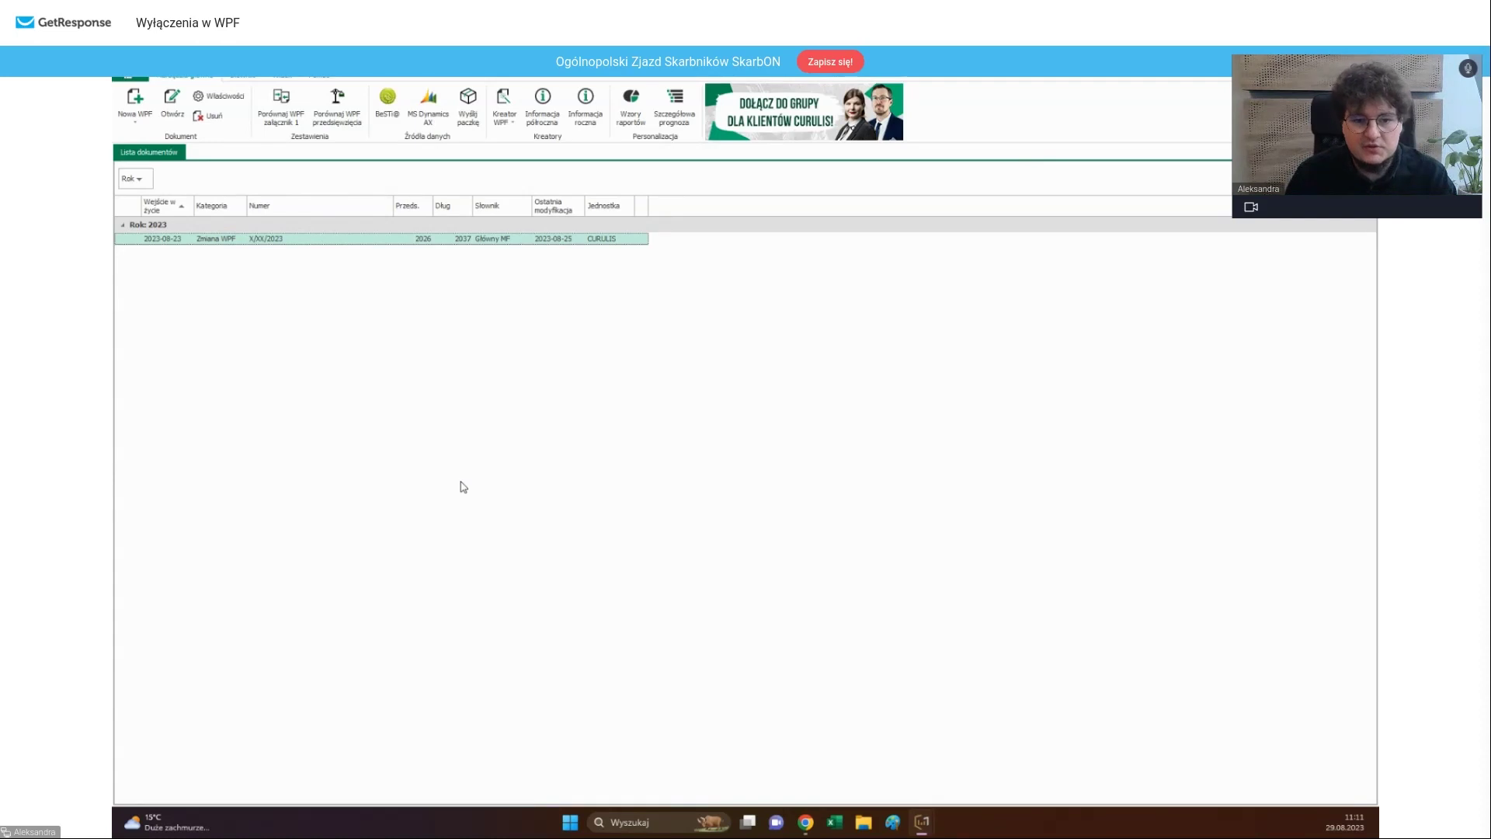
right_click(272, 241)
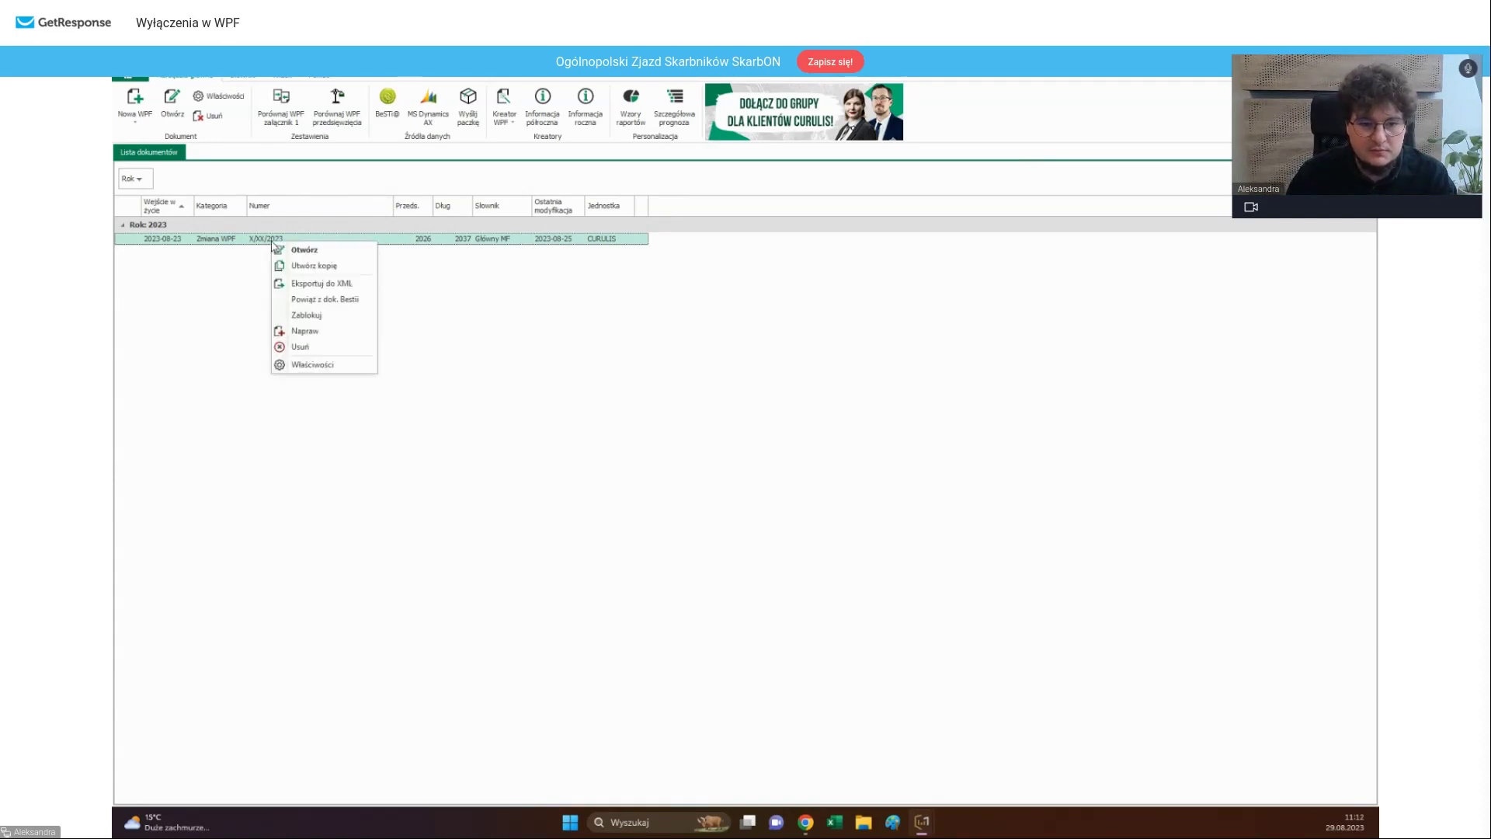
left_click(310, 269)
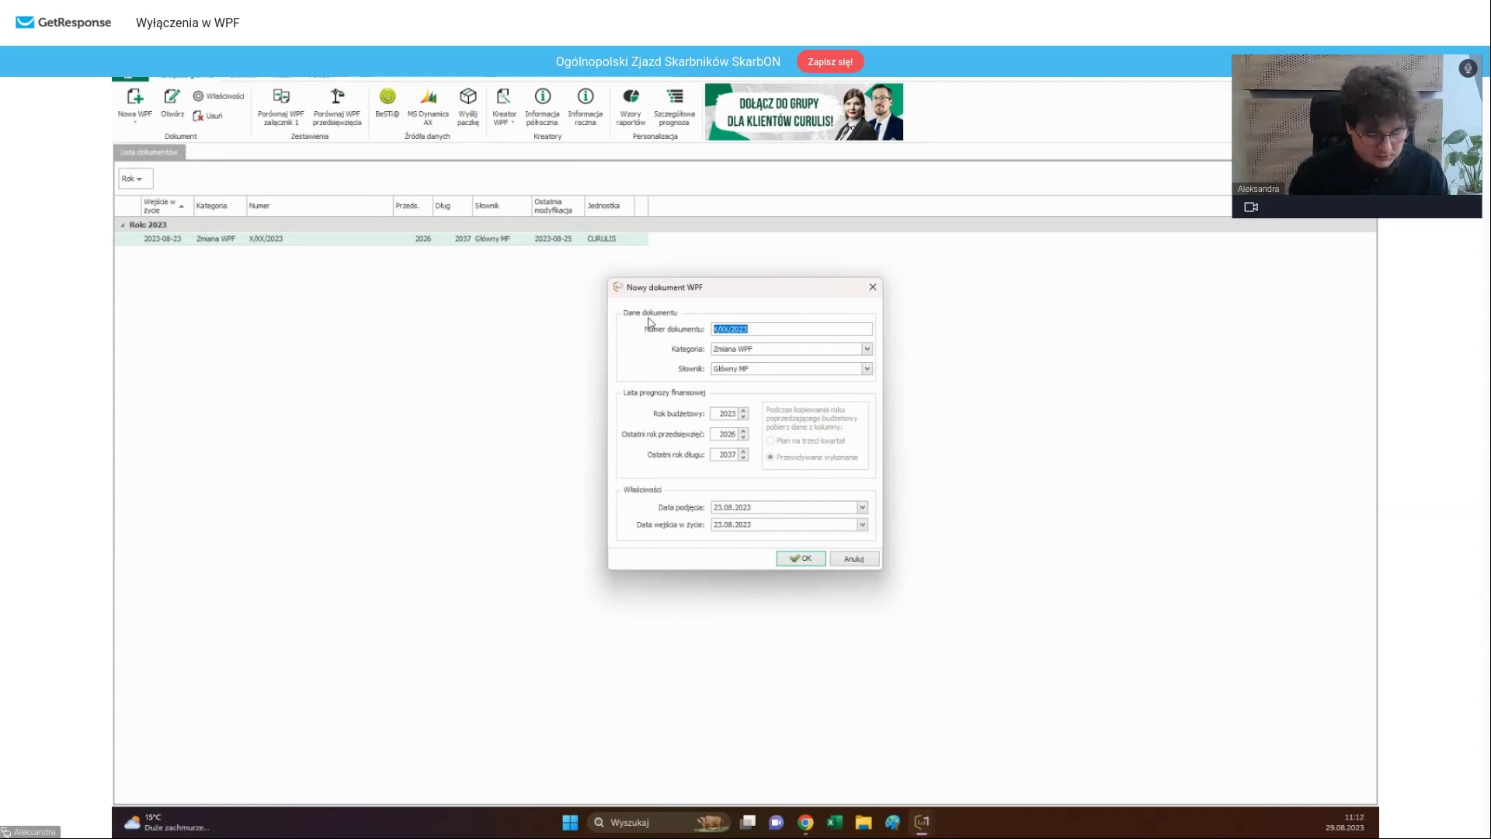
type("test_w")
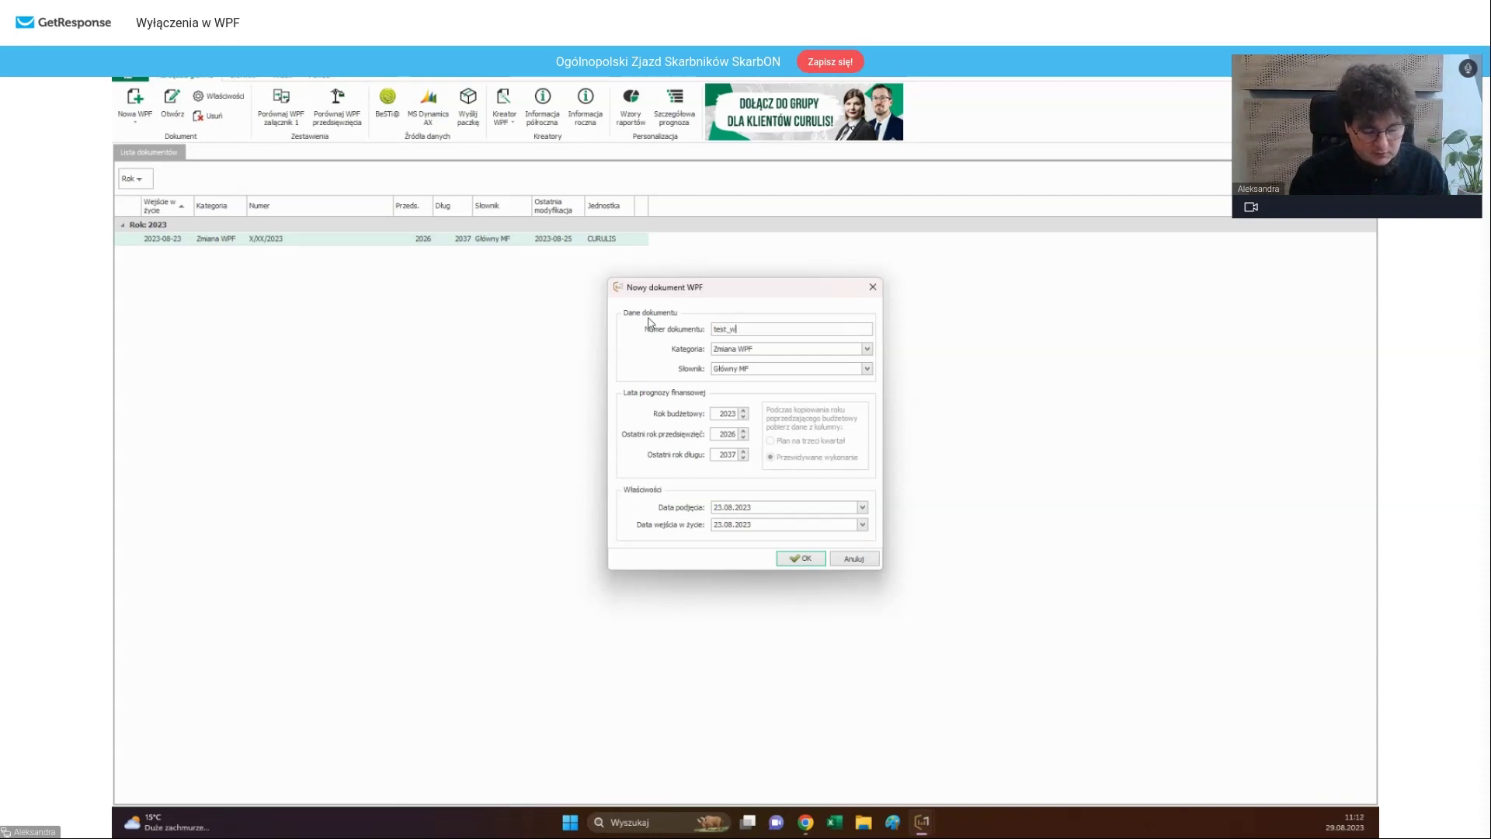
type("ebin")
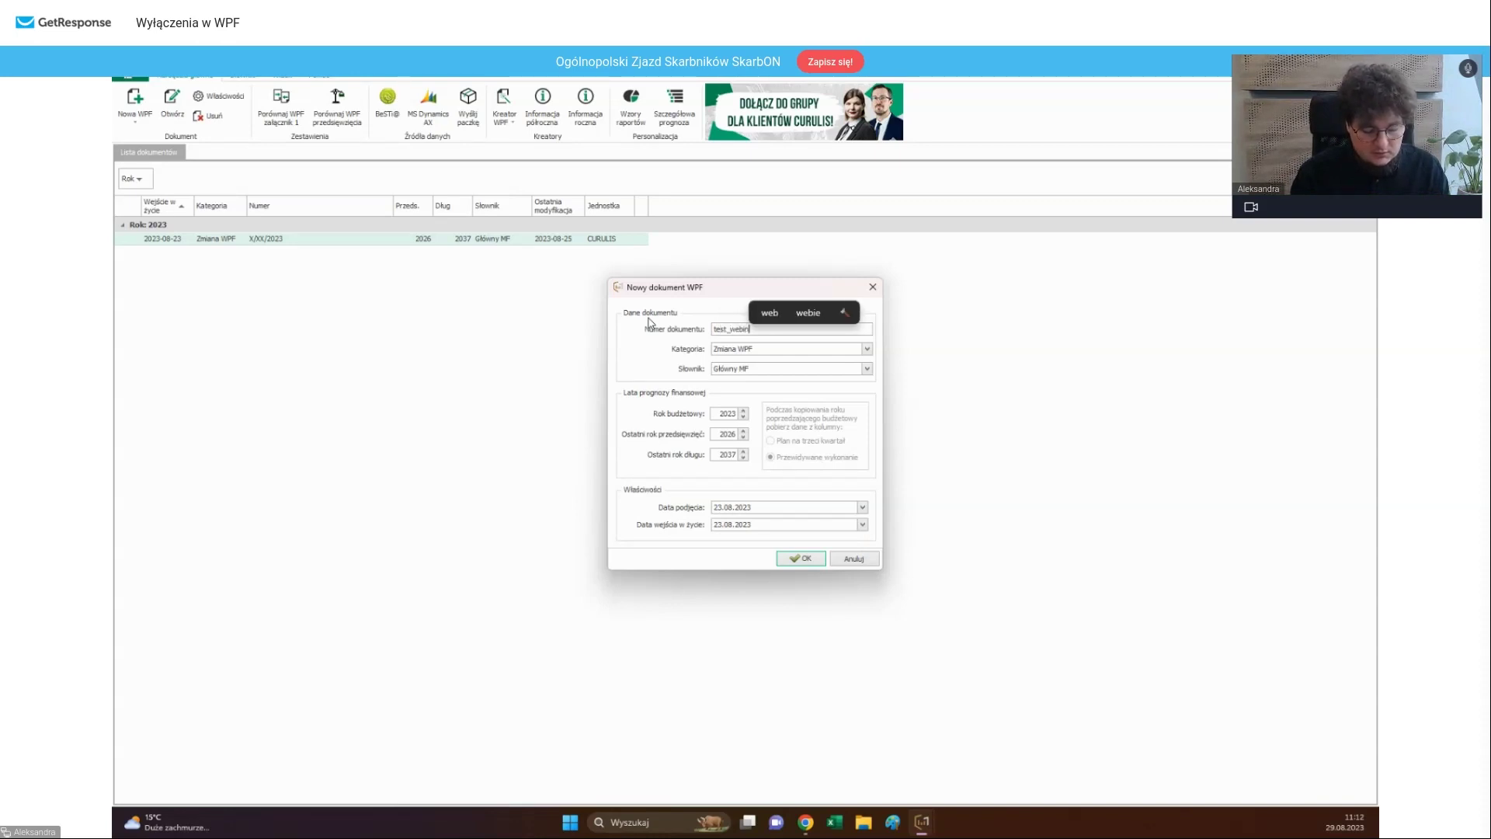
type("ar_sierpien")
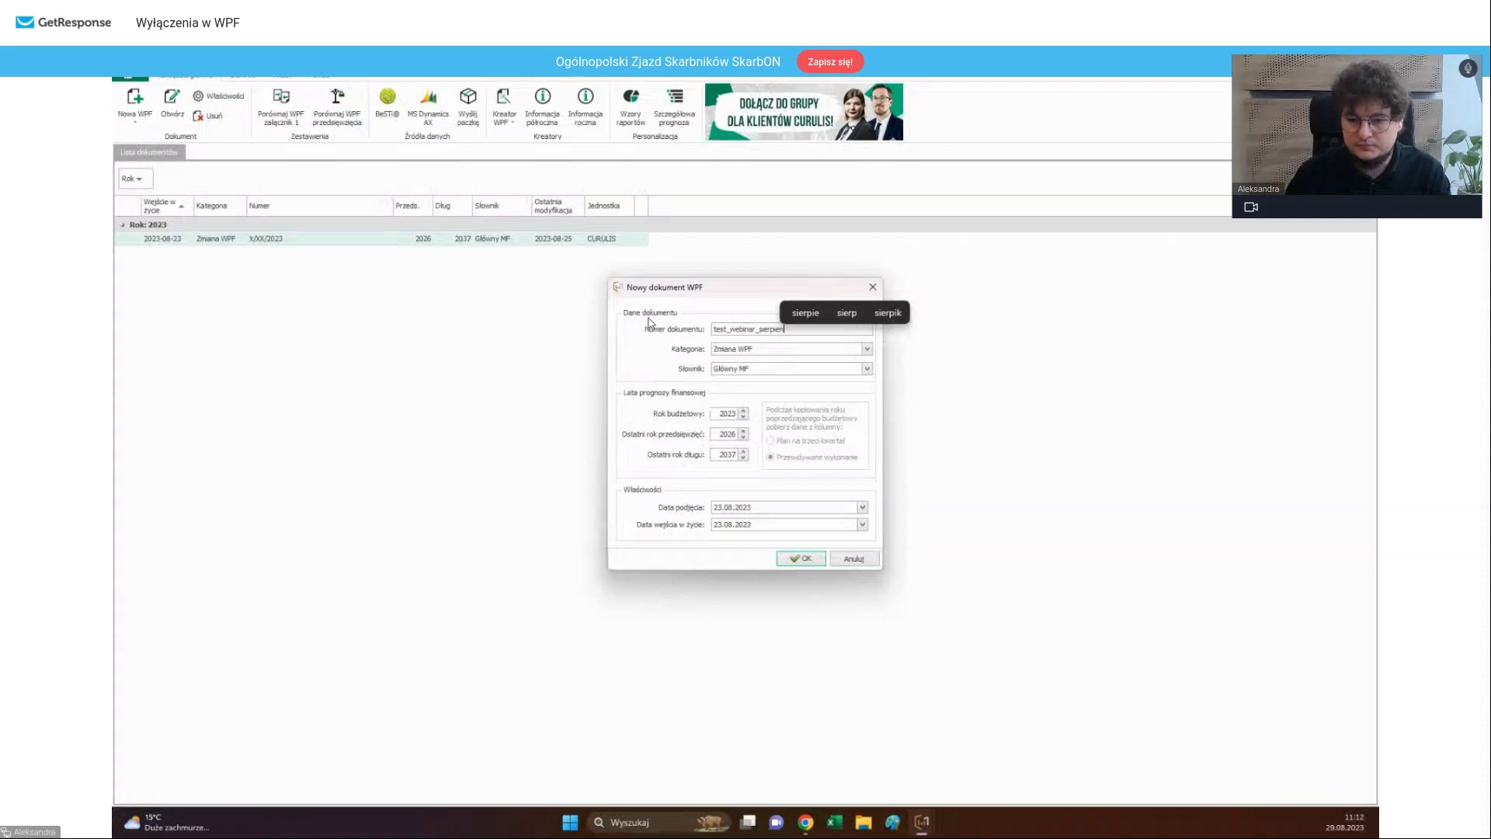
left_click(798, 559)
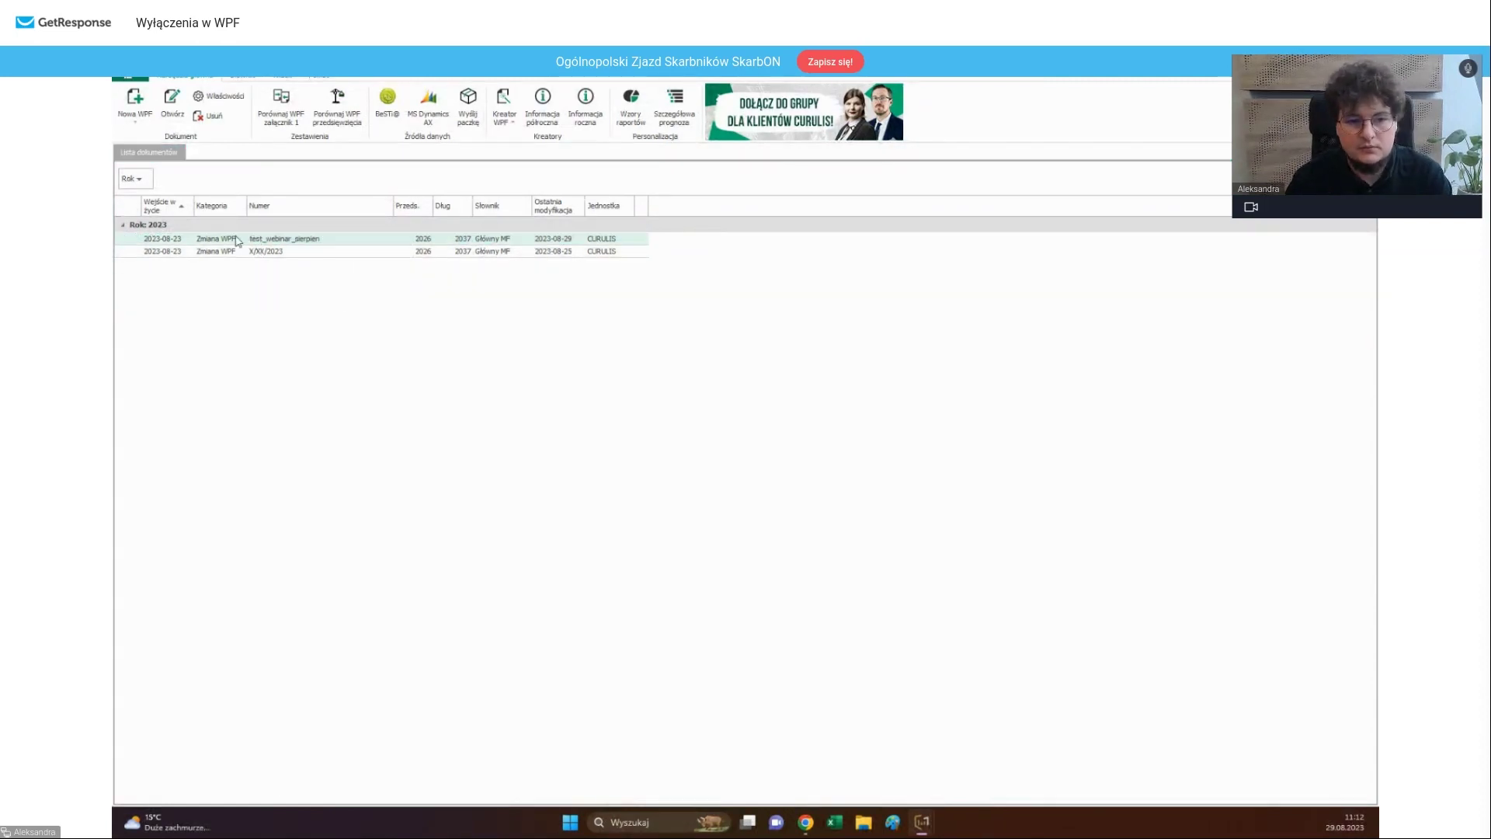
- Open the test_webinar_sierpien document and hide the historical years in Załącznik 1
double_click(238, 240)
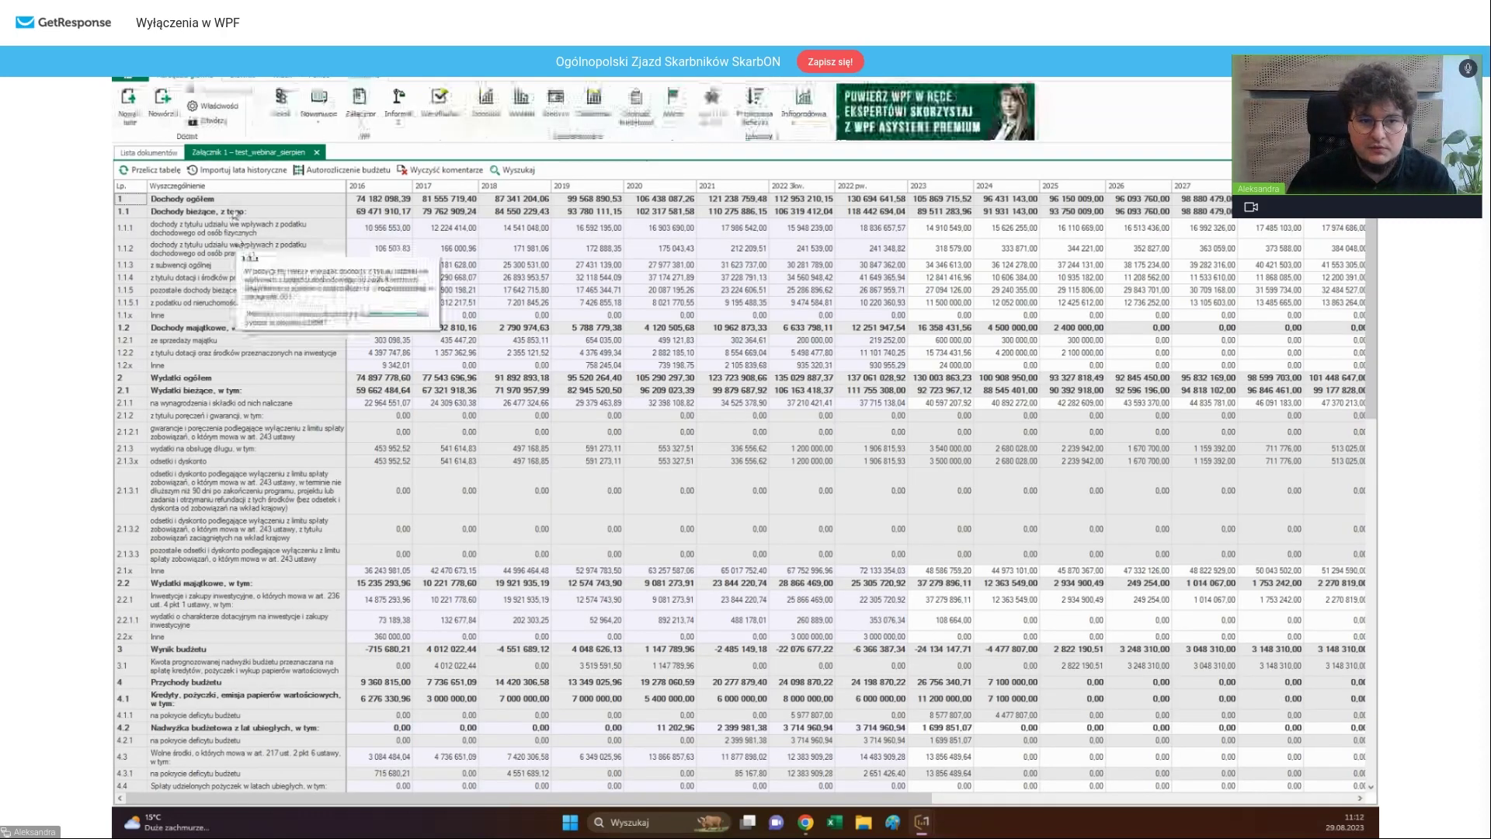
left_click(330, 436)
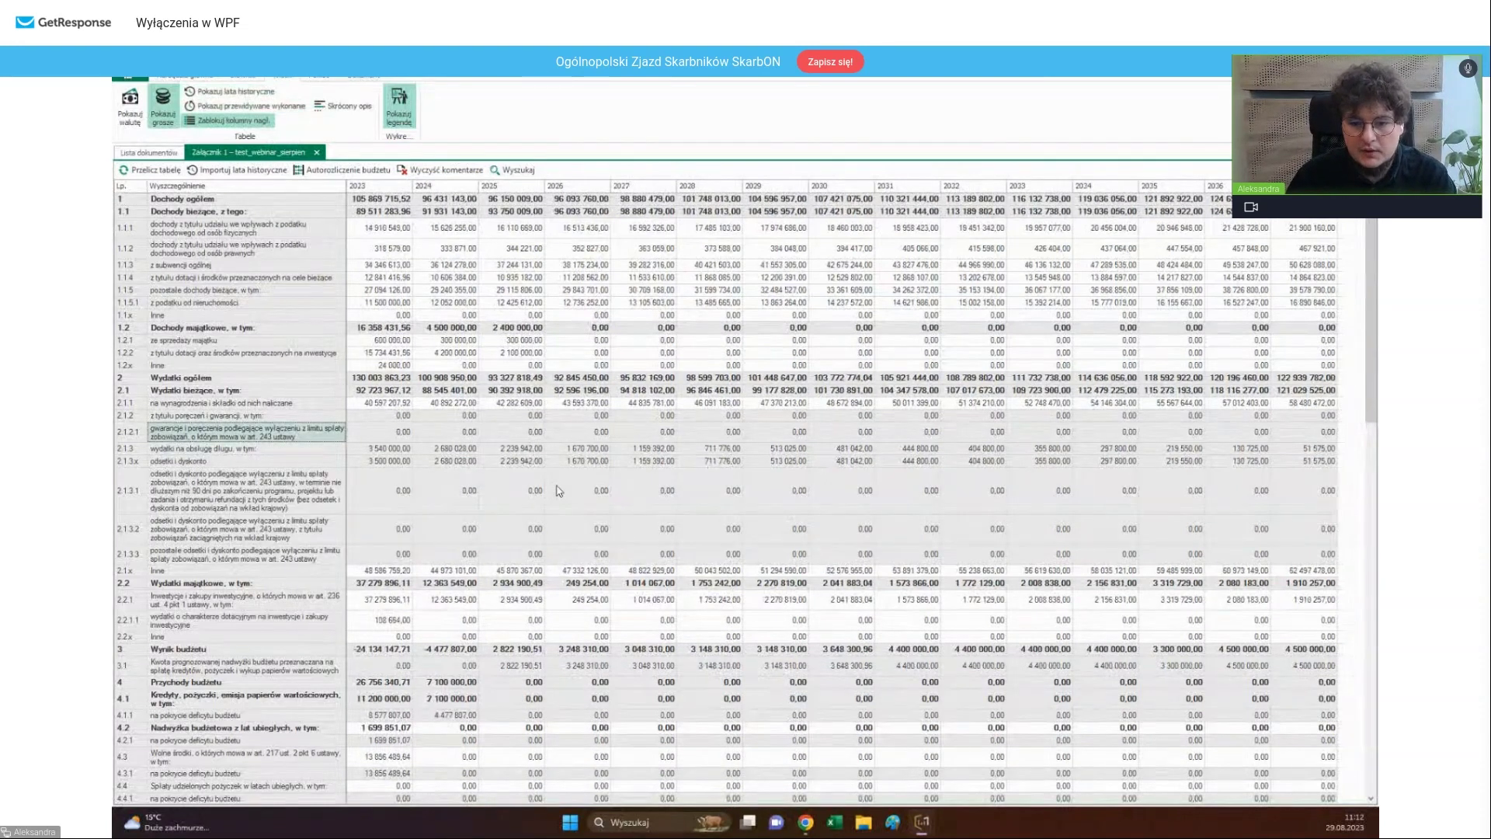
left_click(370, 78)
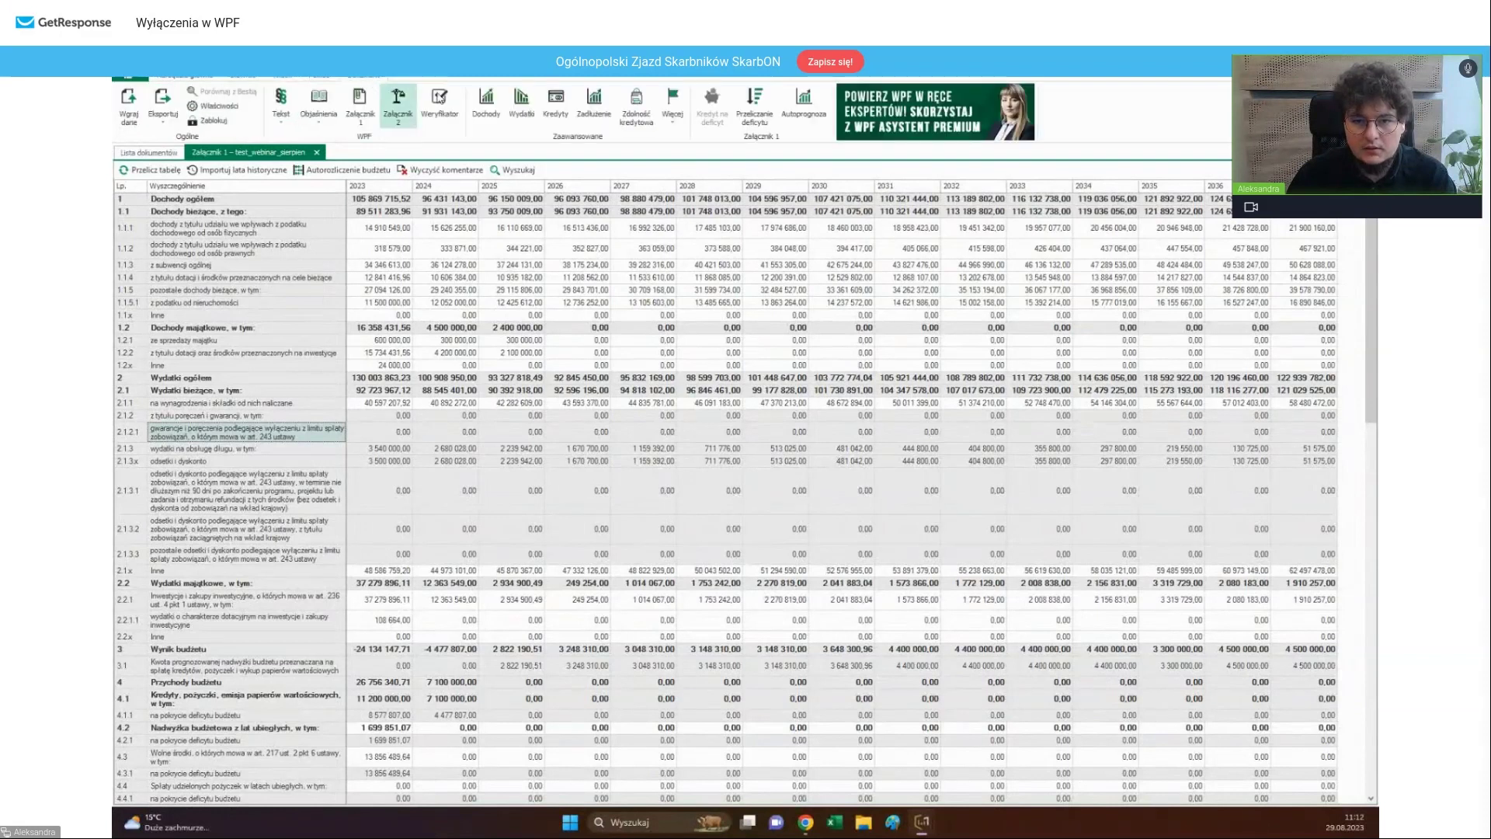
left_click(557, 111)
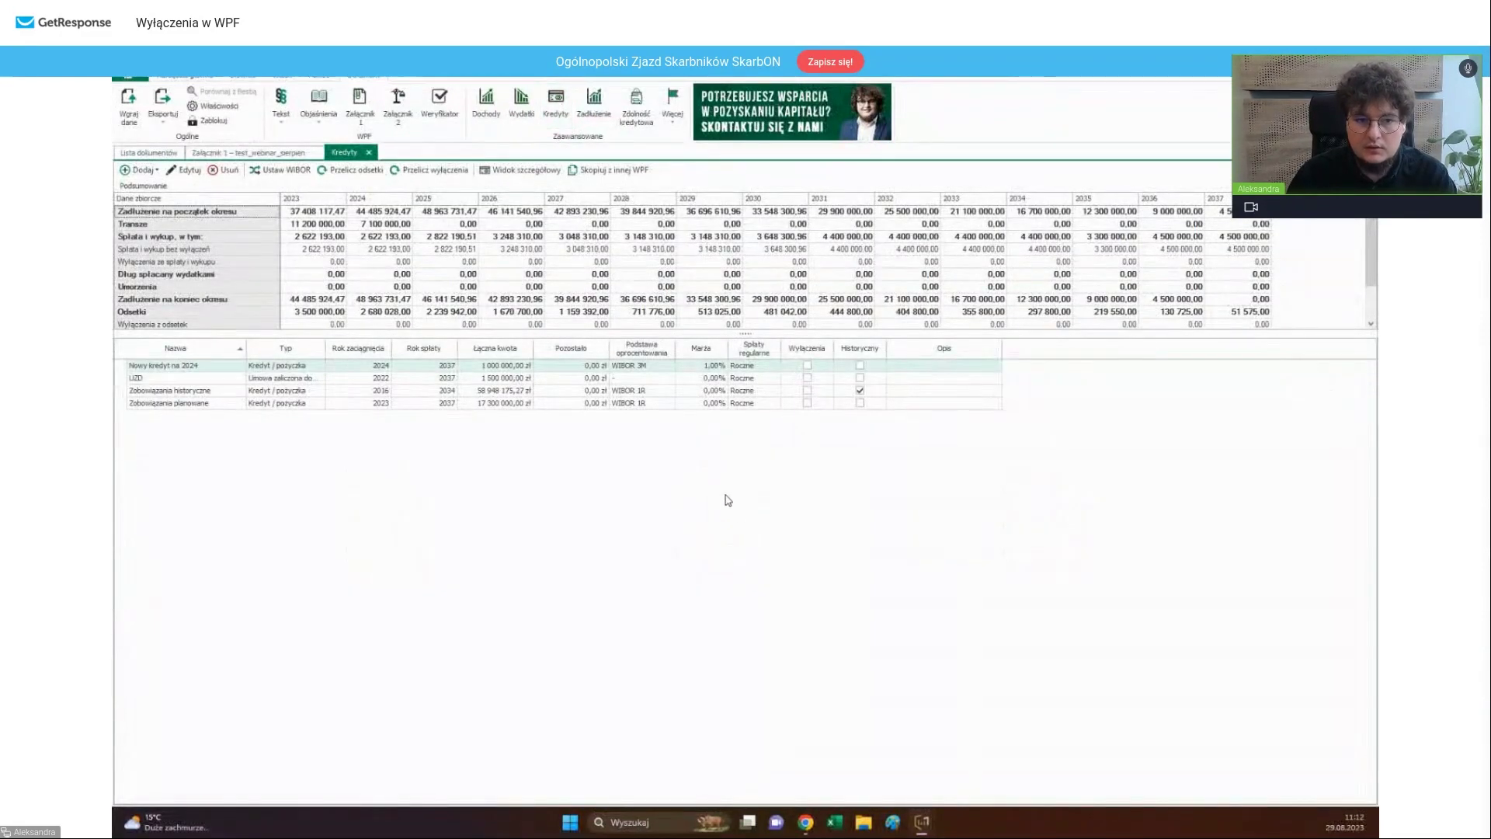
left_click(156, 170)
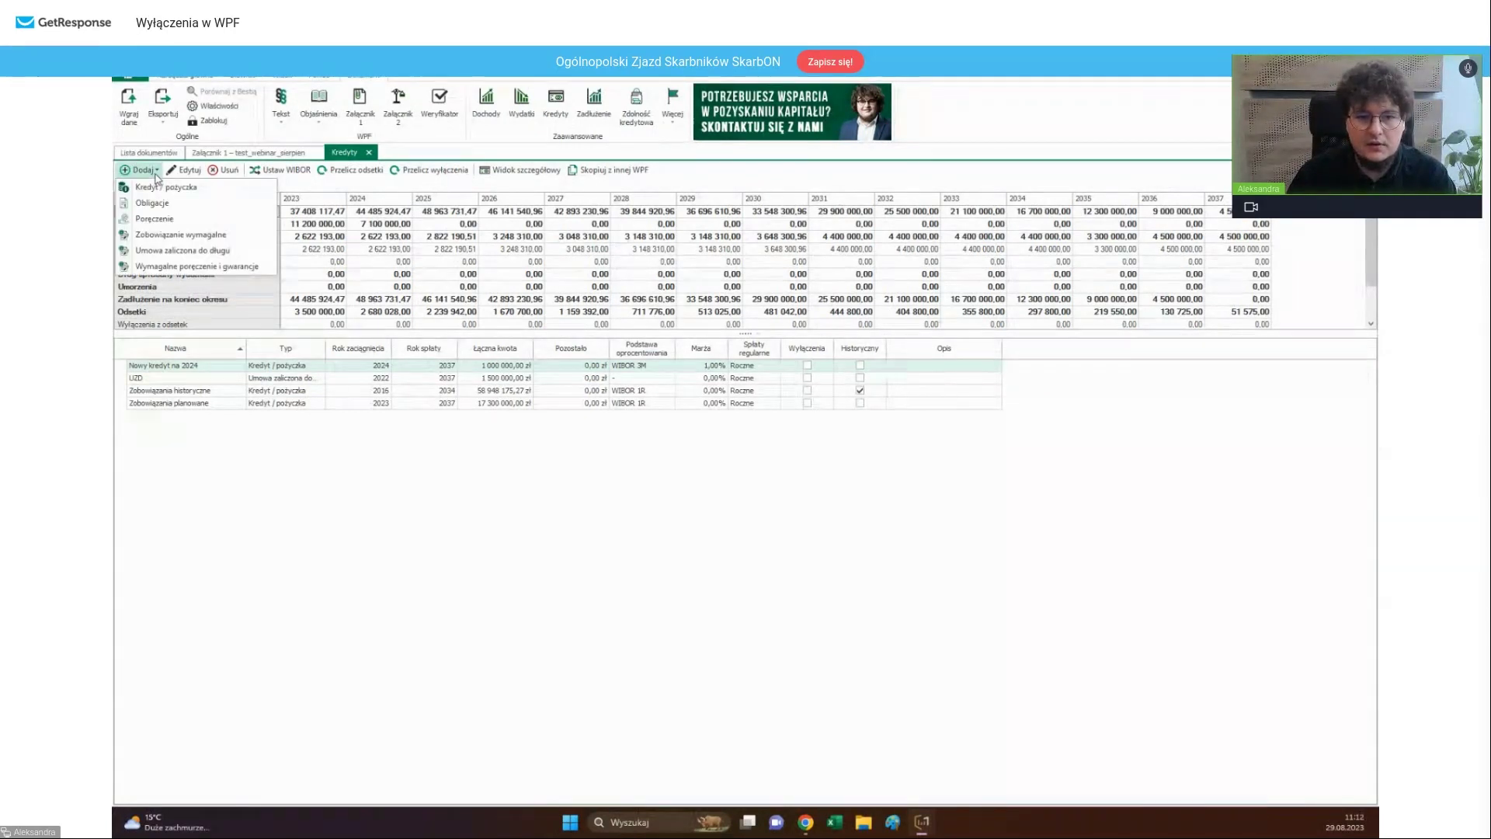
left_click(144, 170)
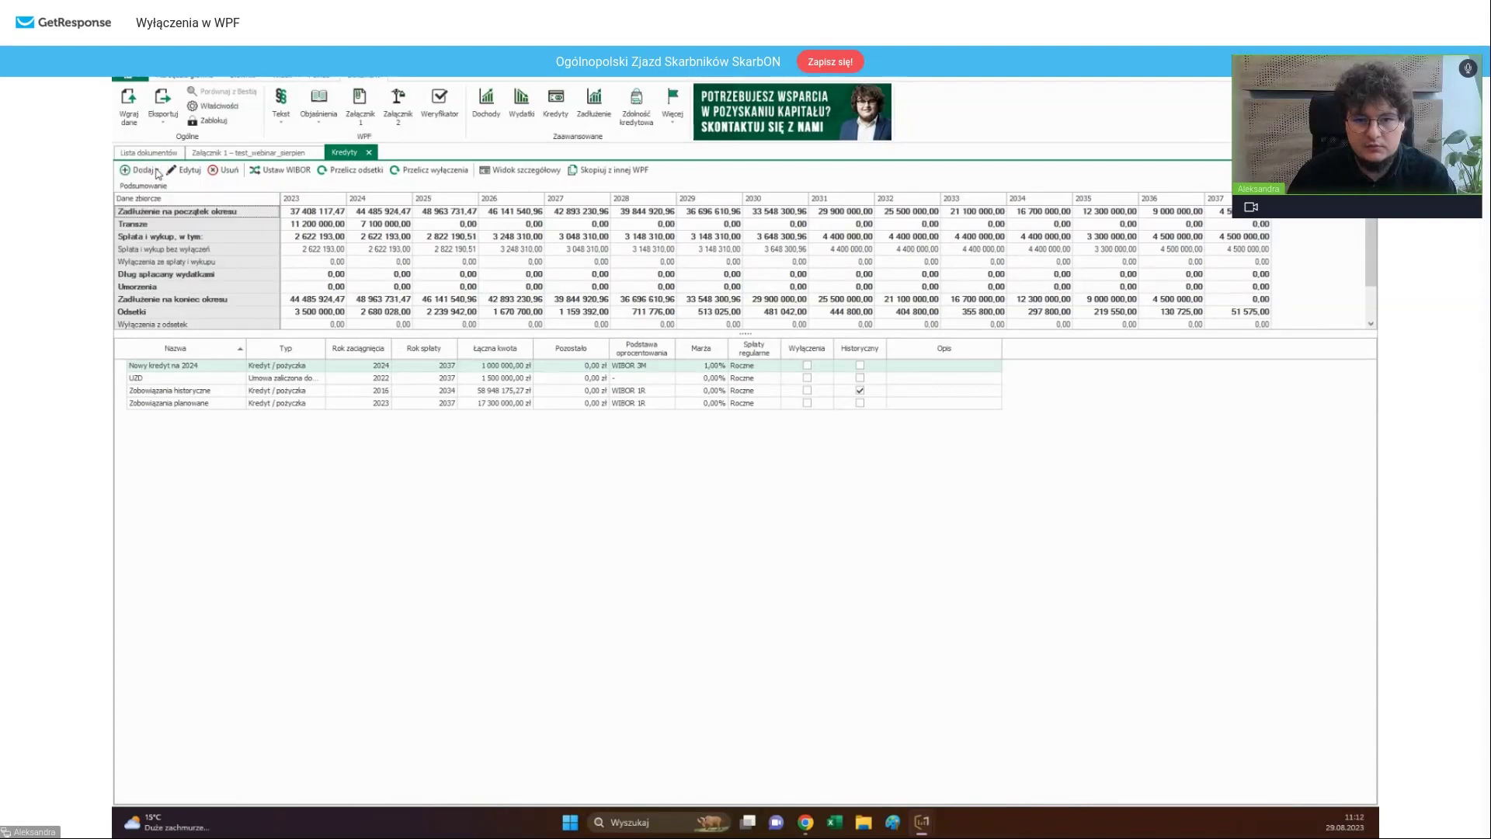
left_click(369, 153)
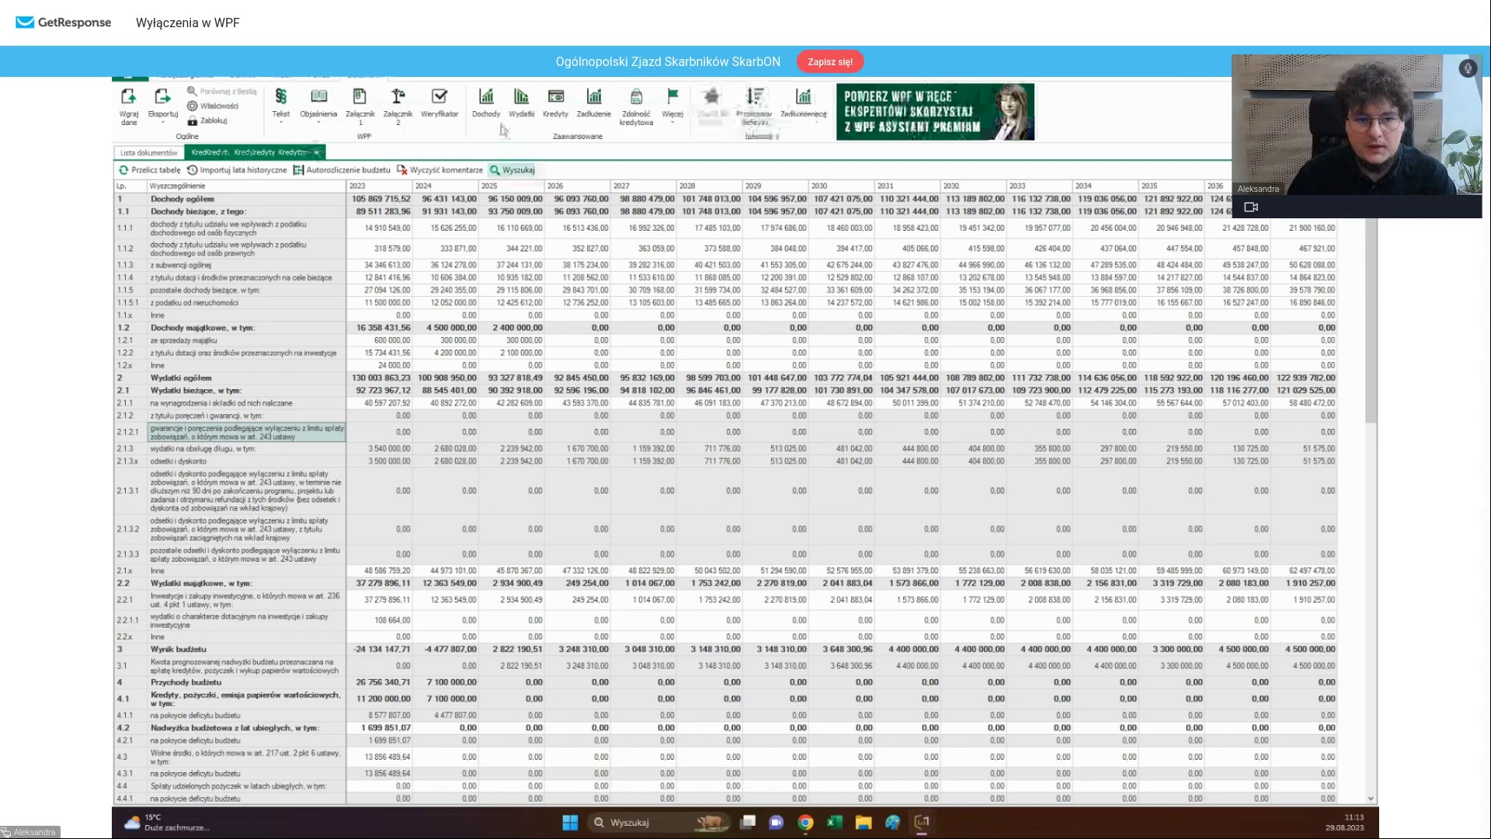
- Start adding a credit/loan in Kredyty named "Prefinansowanie zadań UE" with the repayment year 2024
left_click(560, 100)
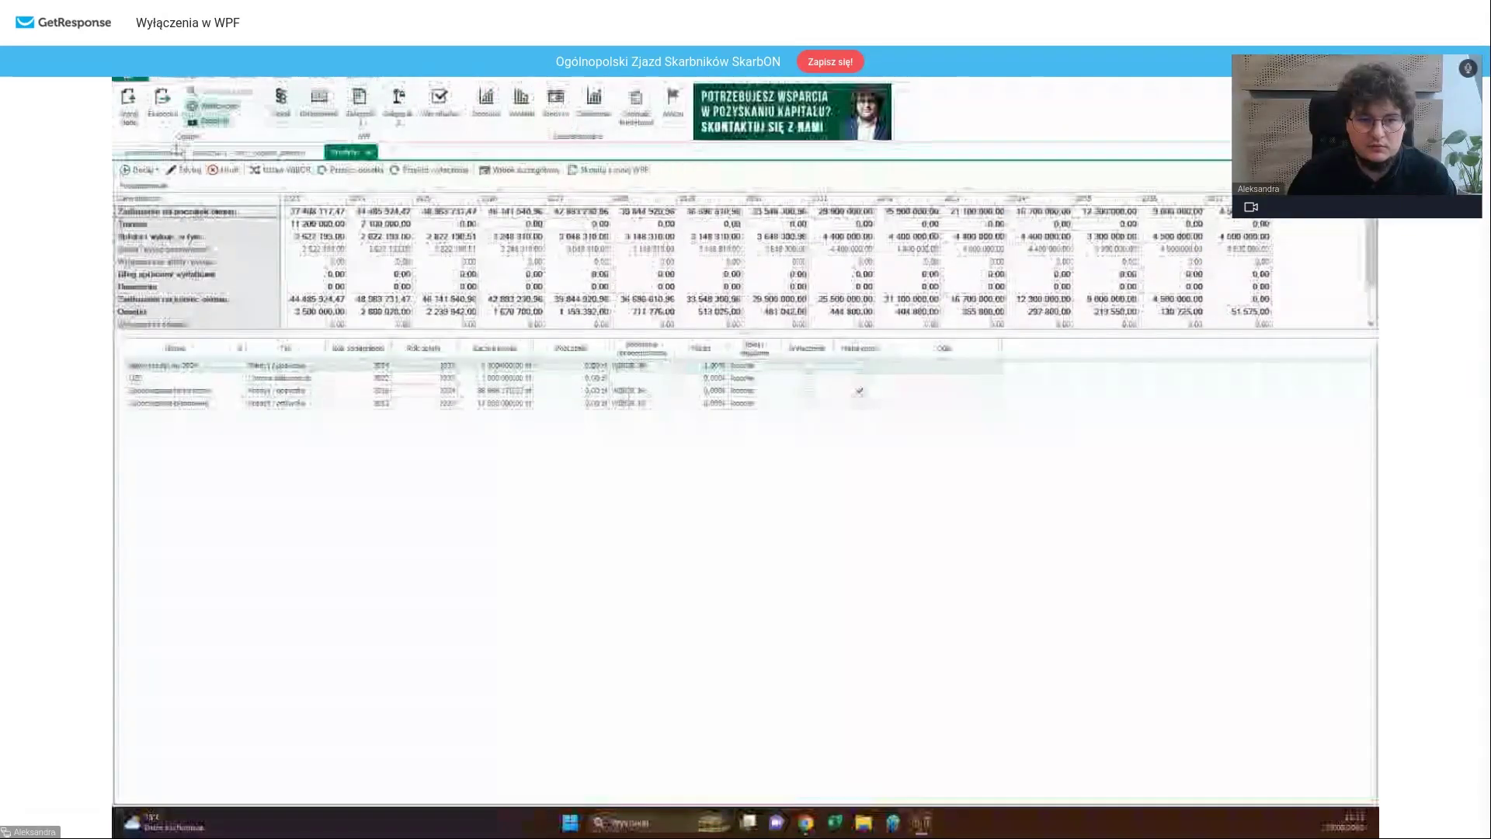
left_click(139, 169)
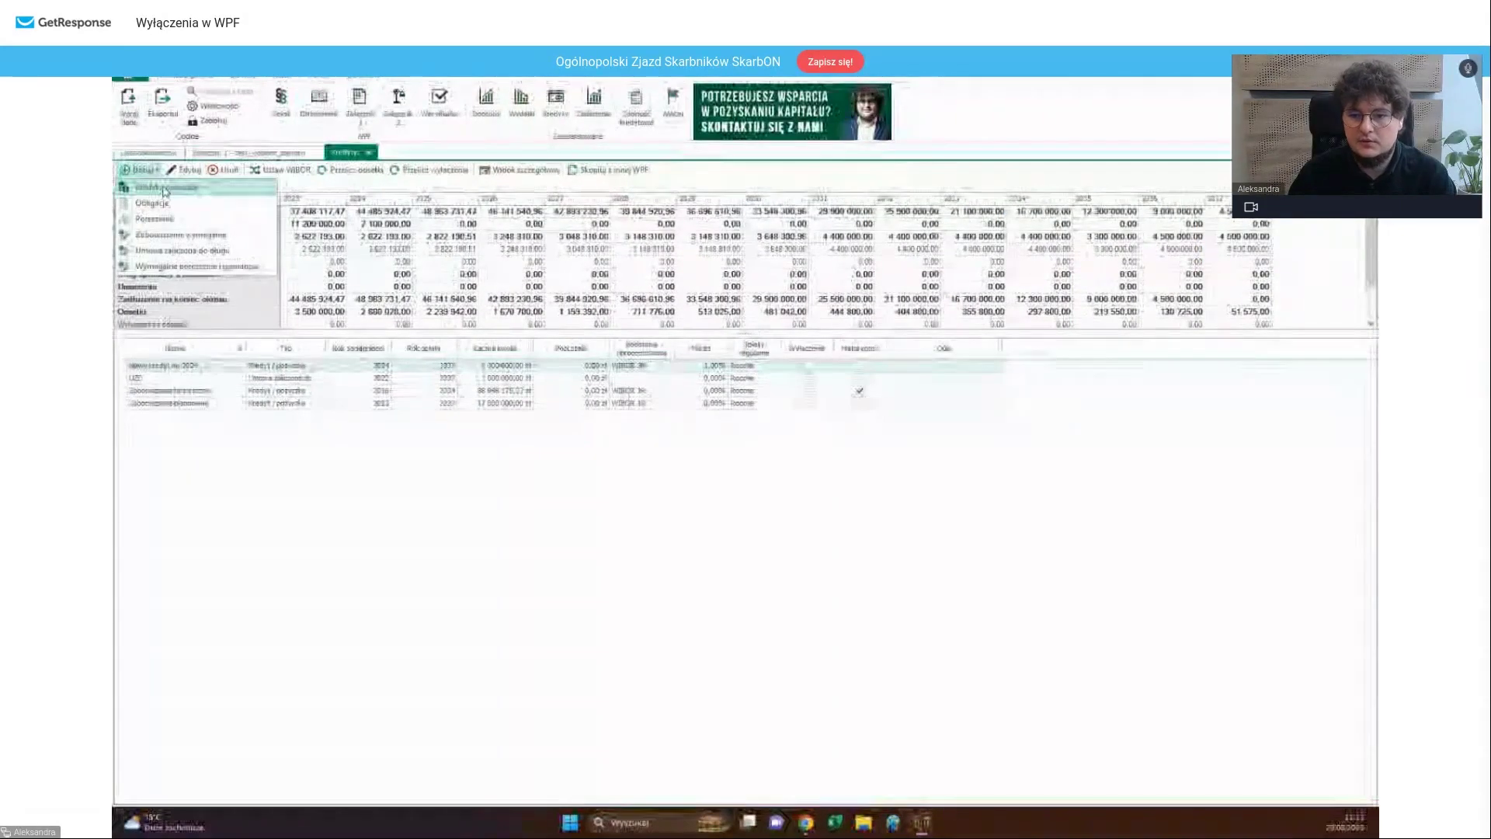
left_click(167, 190)
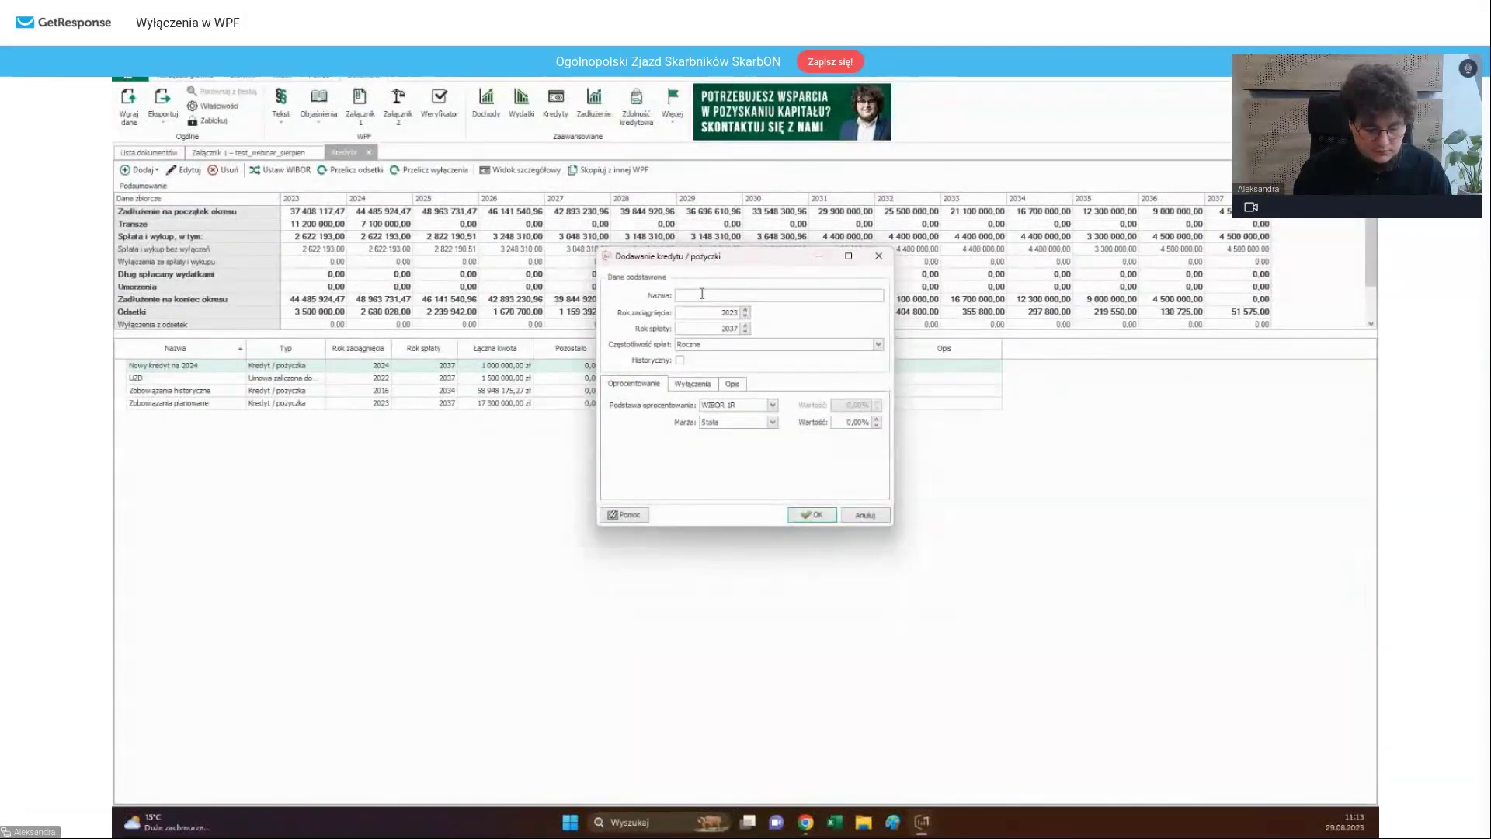
type("Pref")
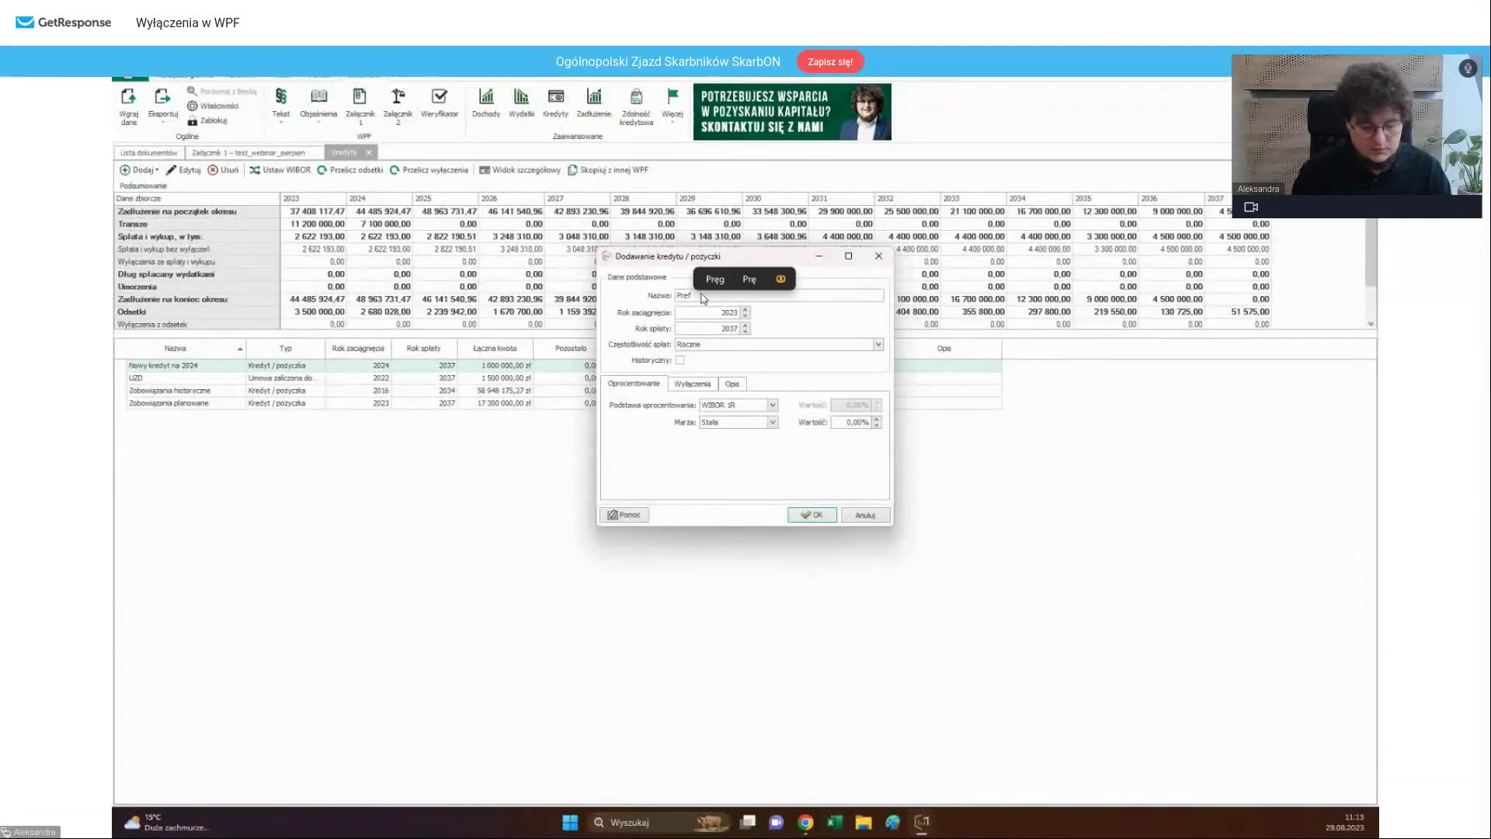
type("inansowanie zadań UE")
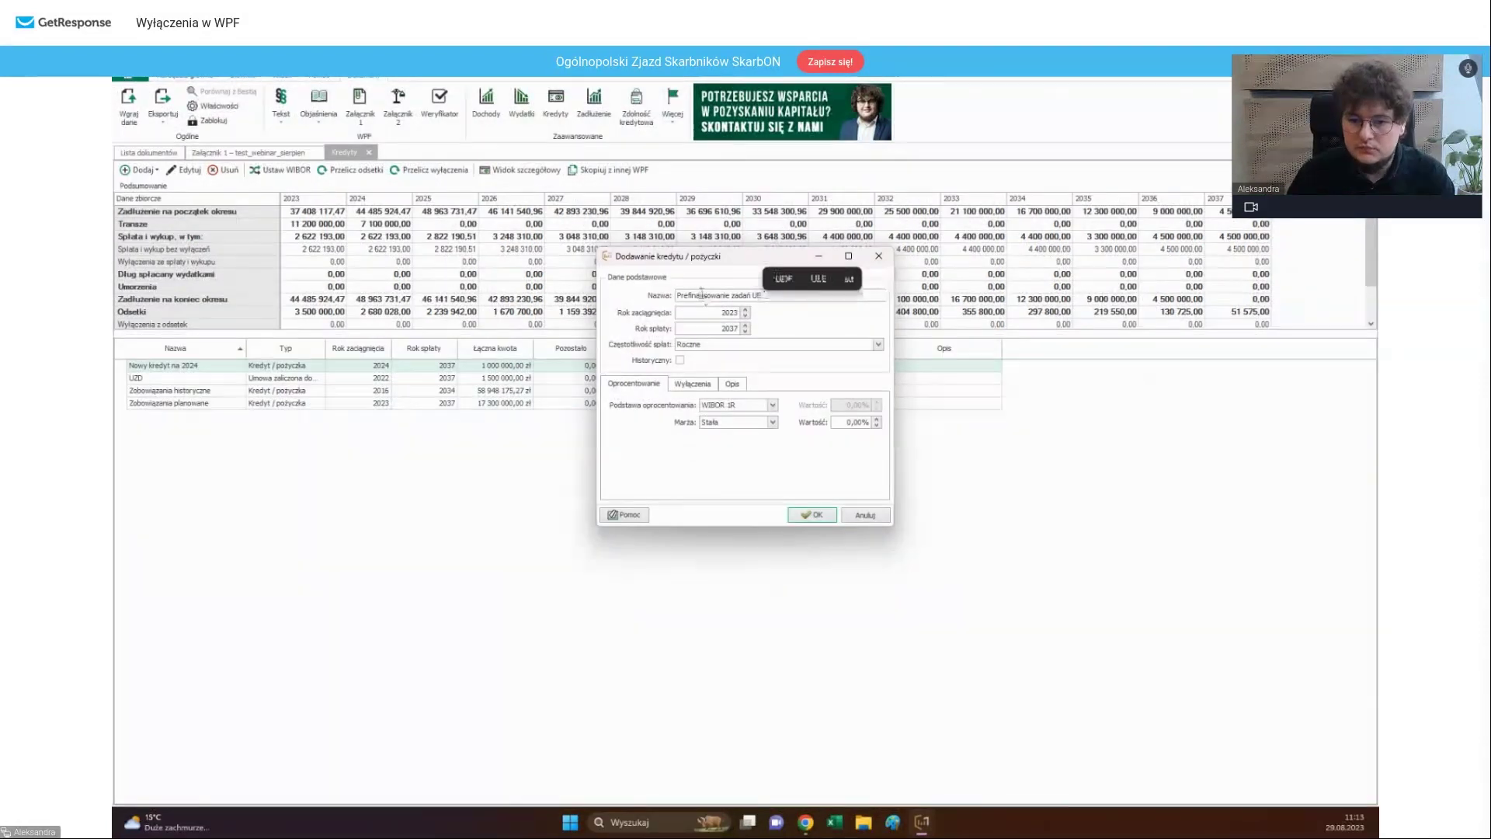
double_click(682, 329)
type("20")
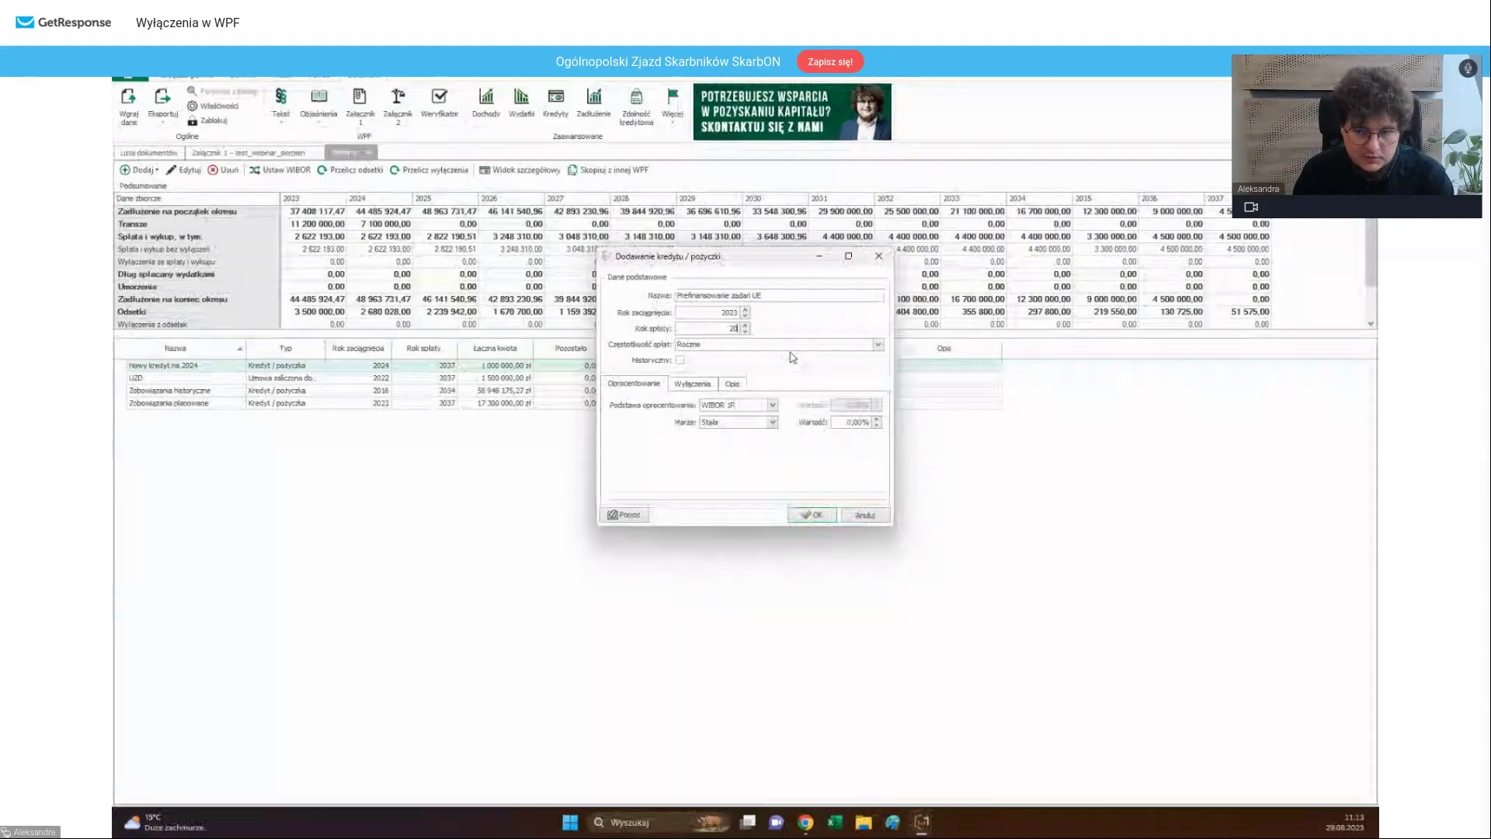
type("3")
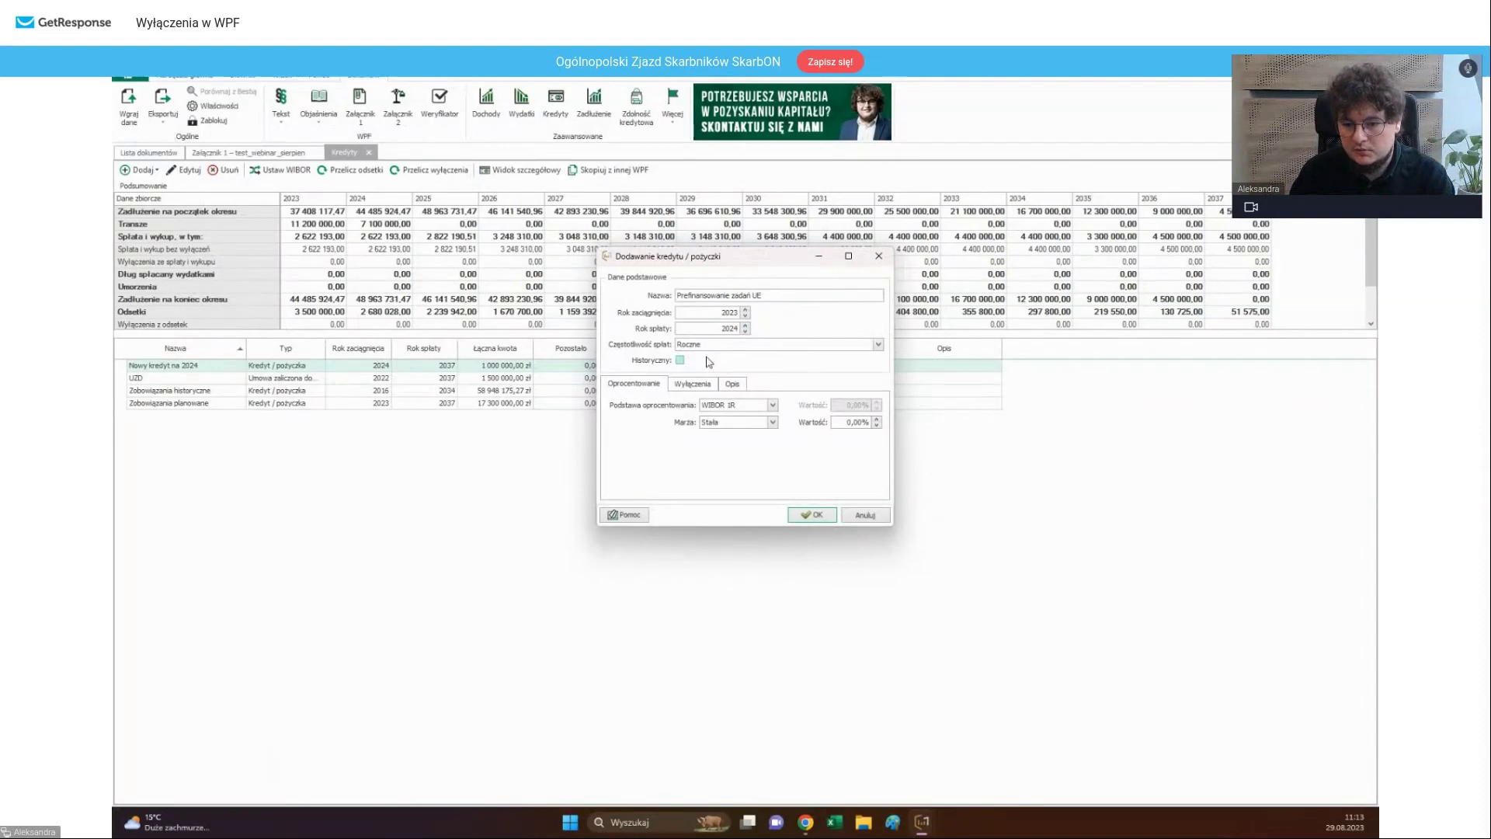
- Set the loan's interest base to WIBOR 3M and its fixed margin to 2%
left_click(773, 405)
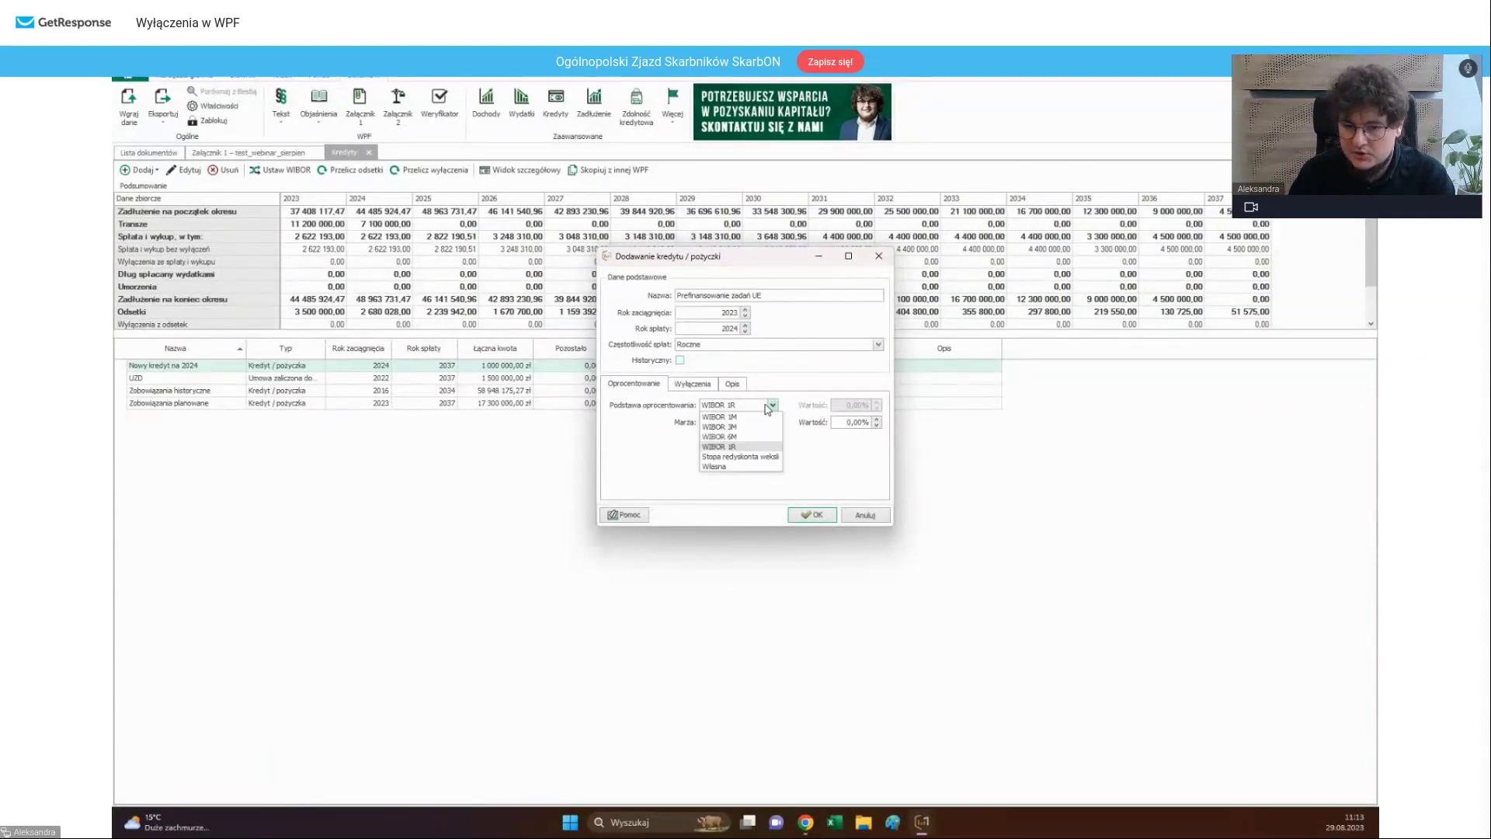
left_click(730, 427)
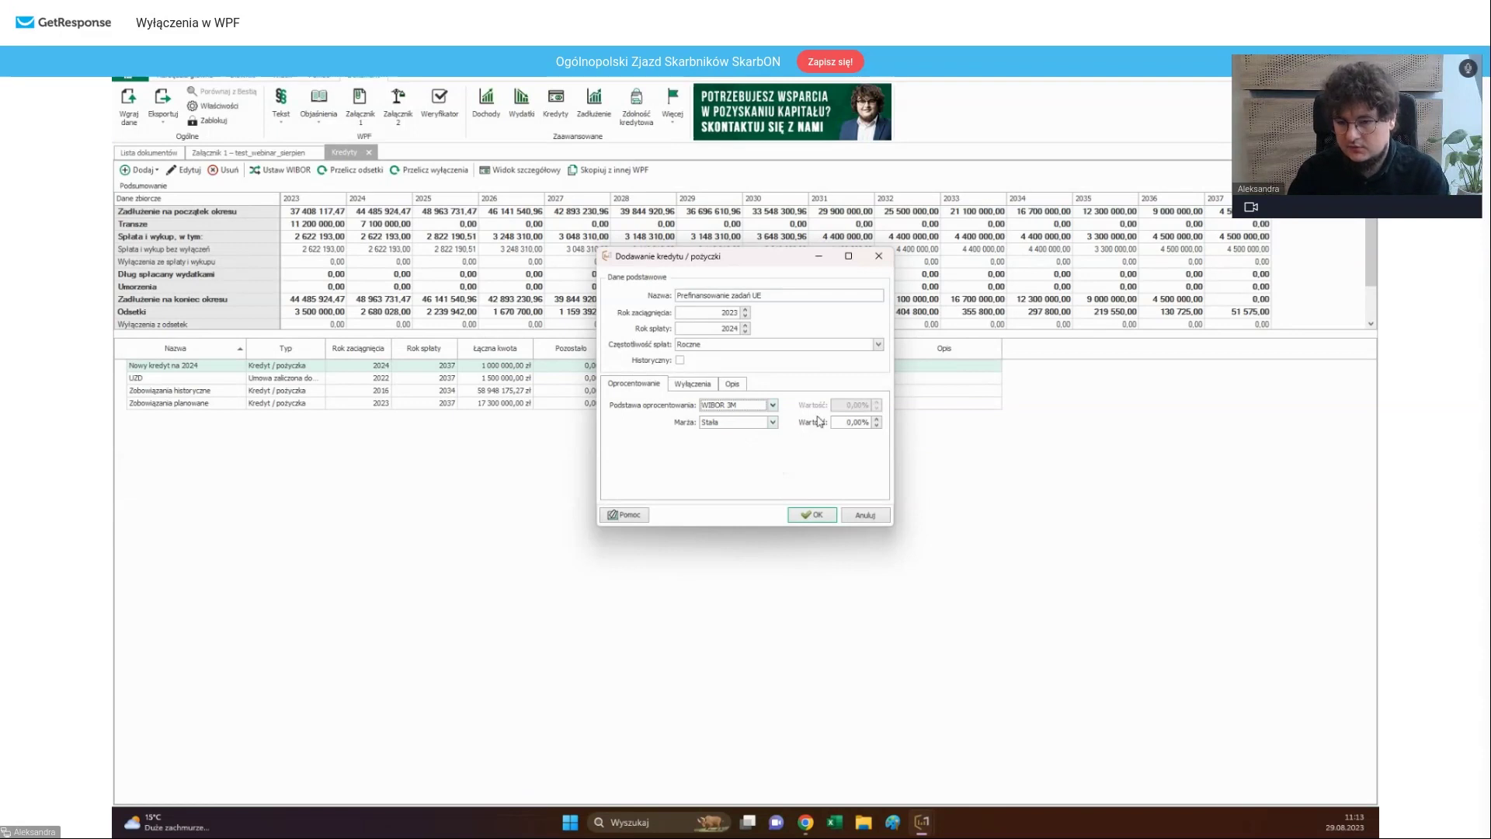
left_click(849, 422)
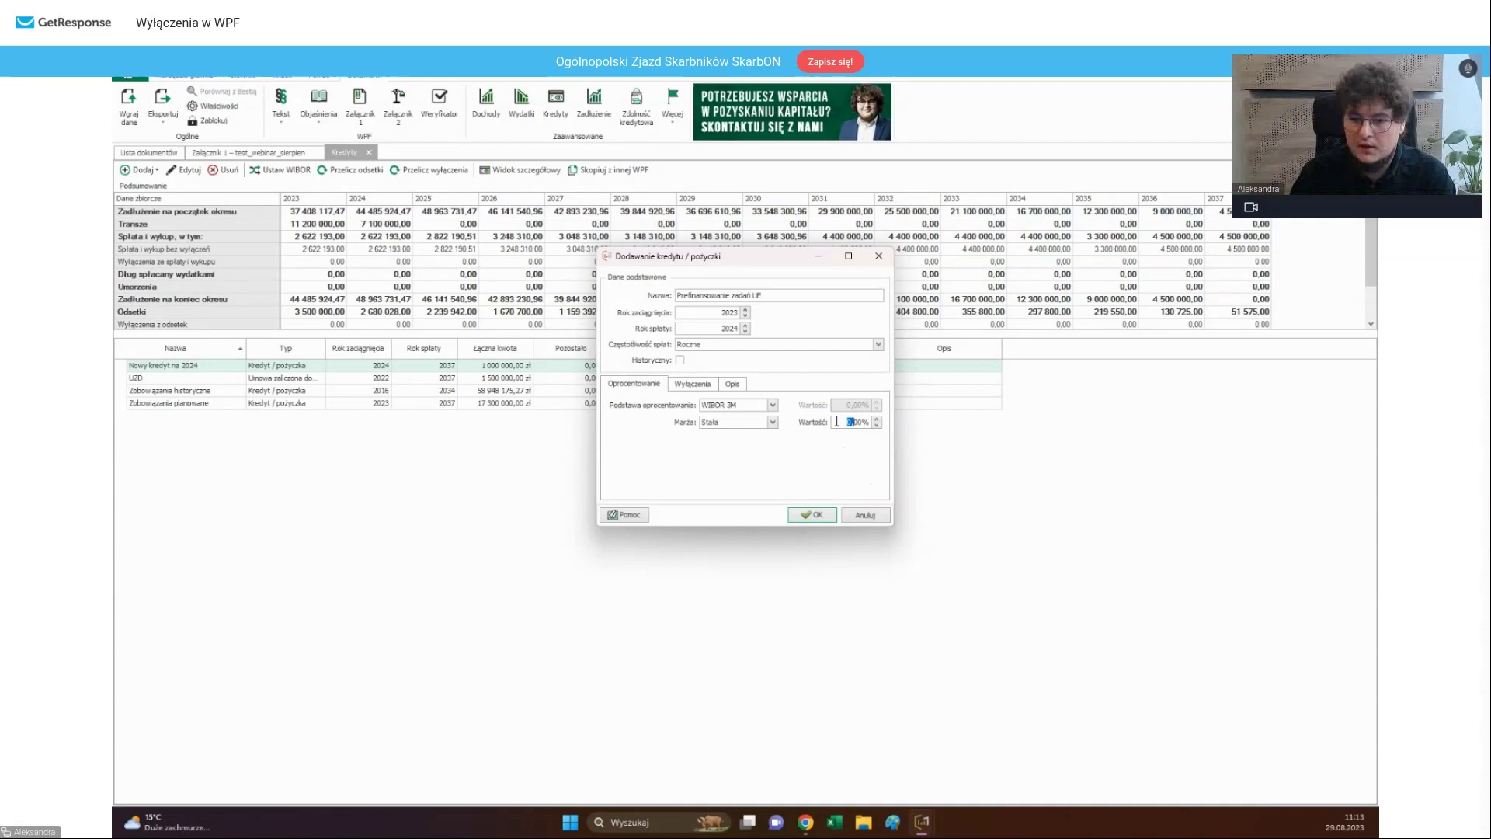
type("2")
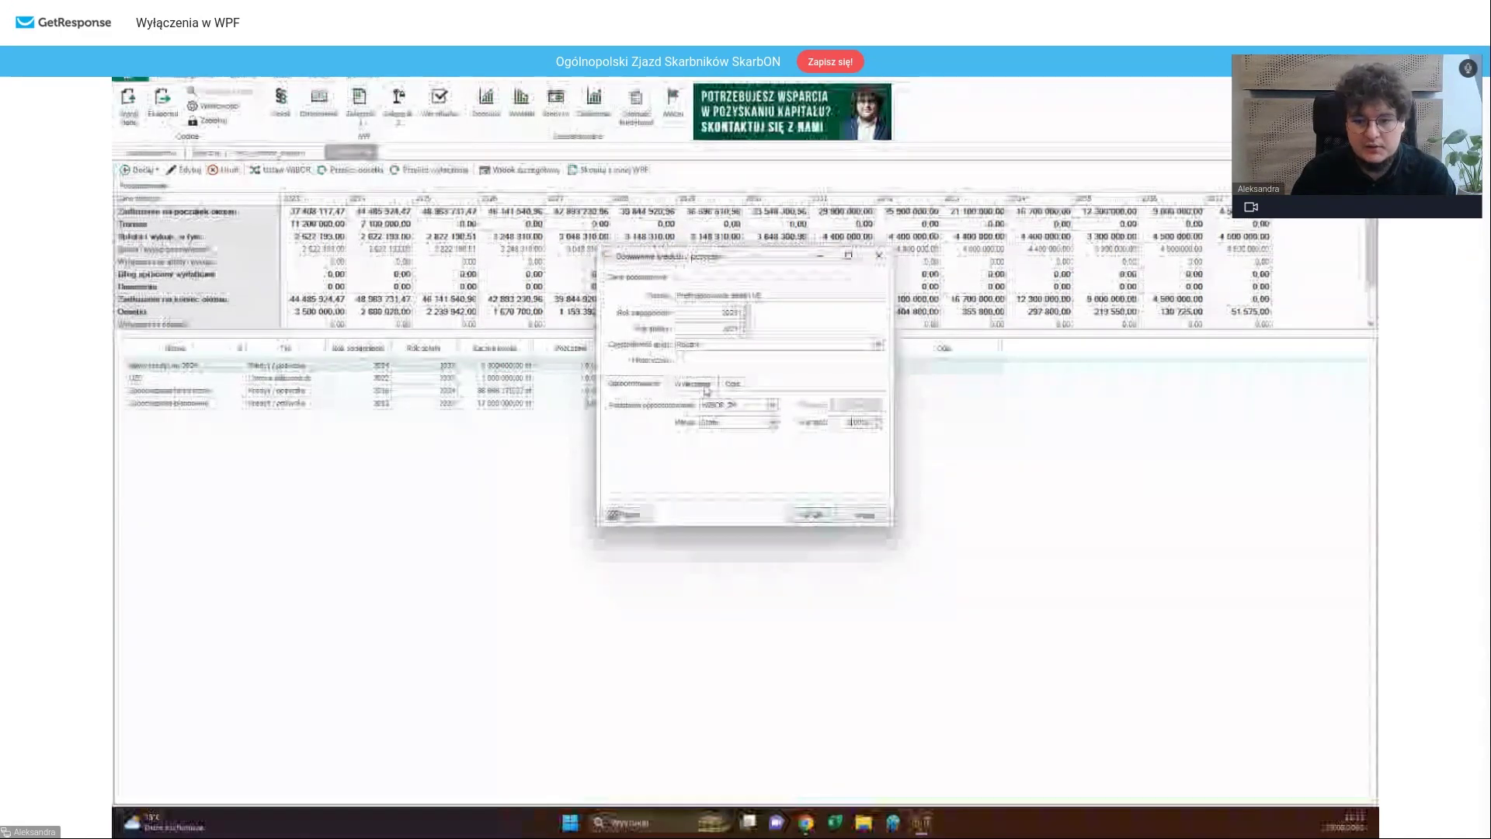
- Enable the exclusion "Wyłączenia UE – prefinansowanie" for the loan and save it
left_click(704, 386)
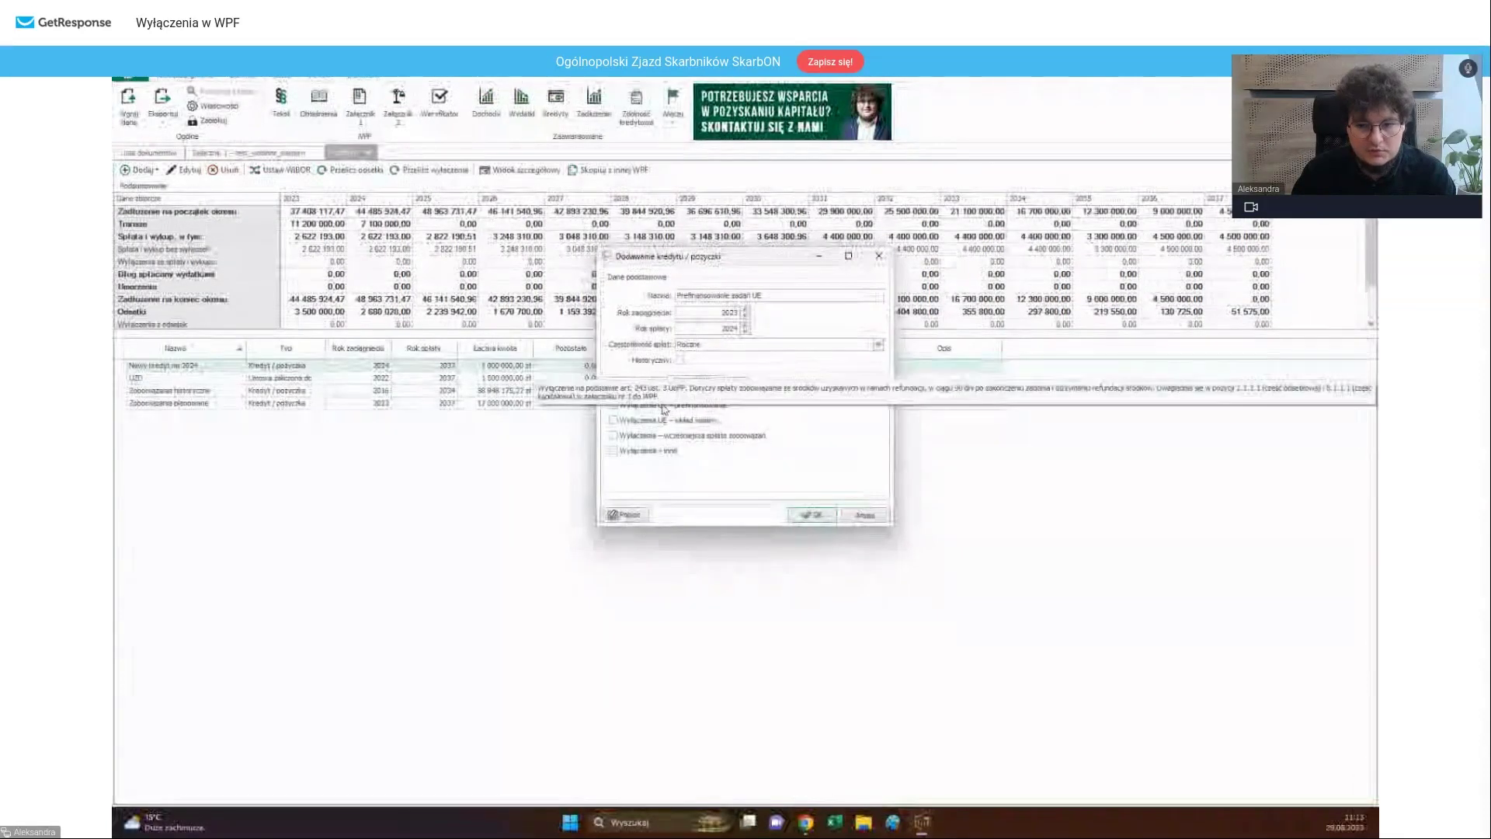
mouse_move(655, 408)
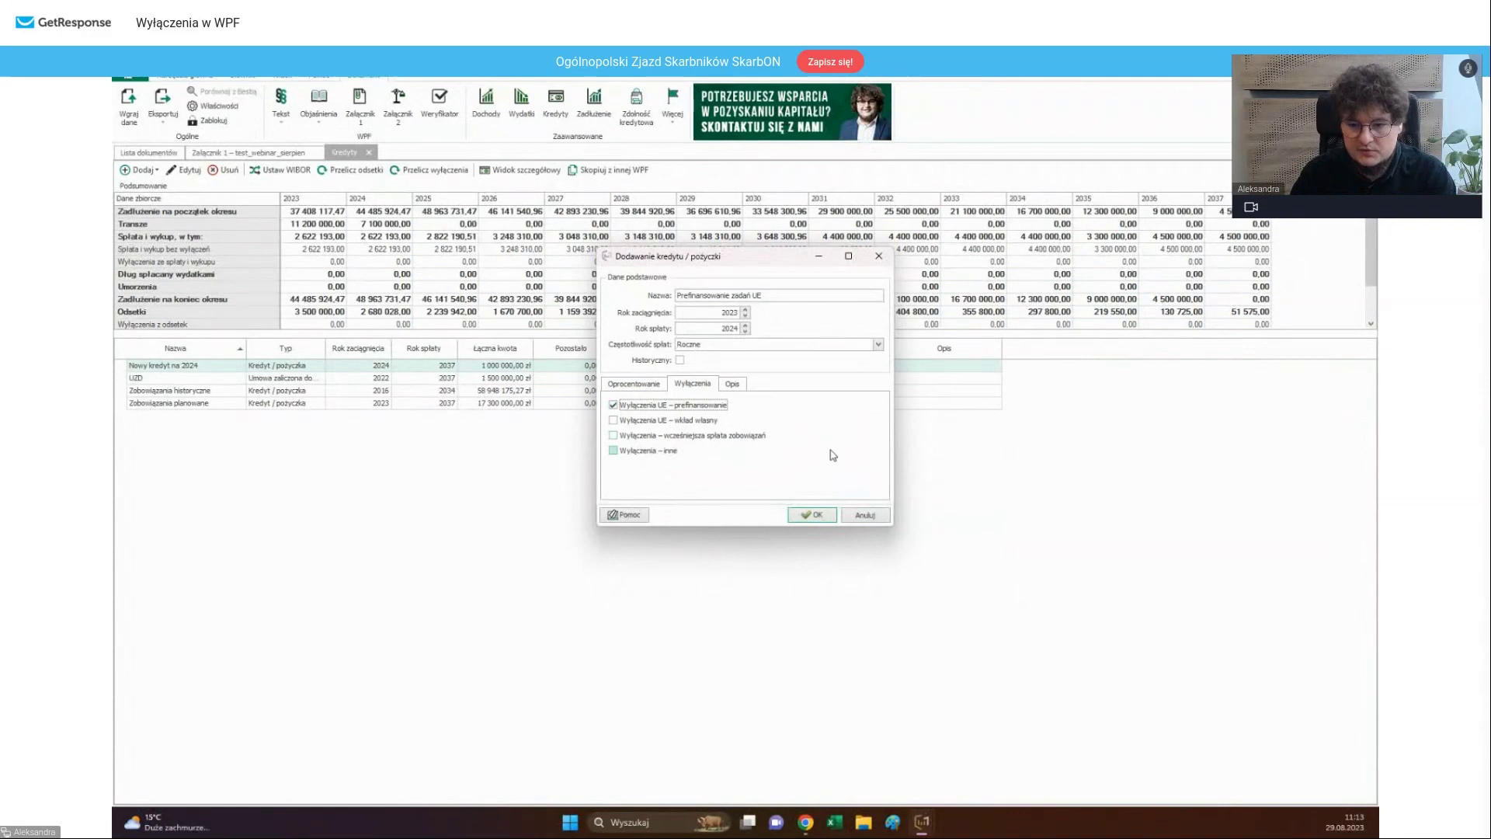
left_click(808, 514)
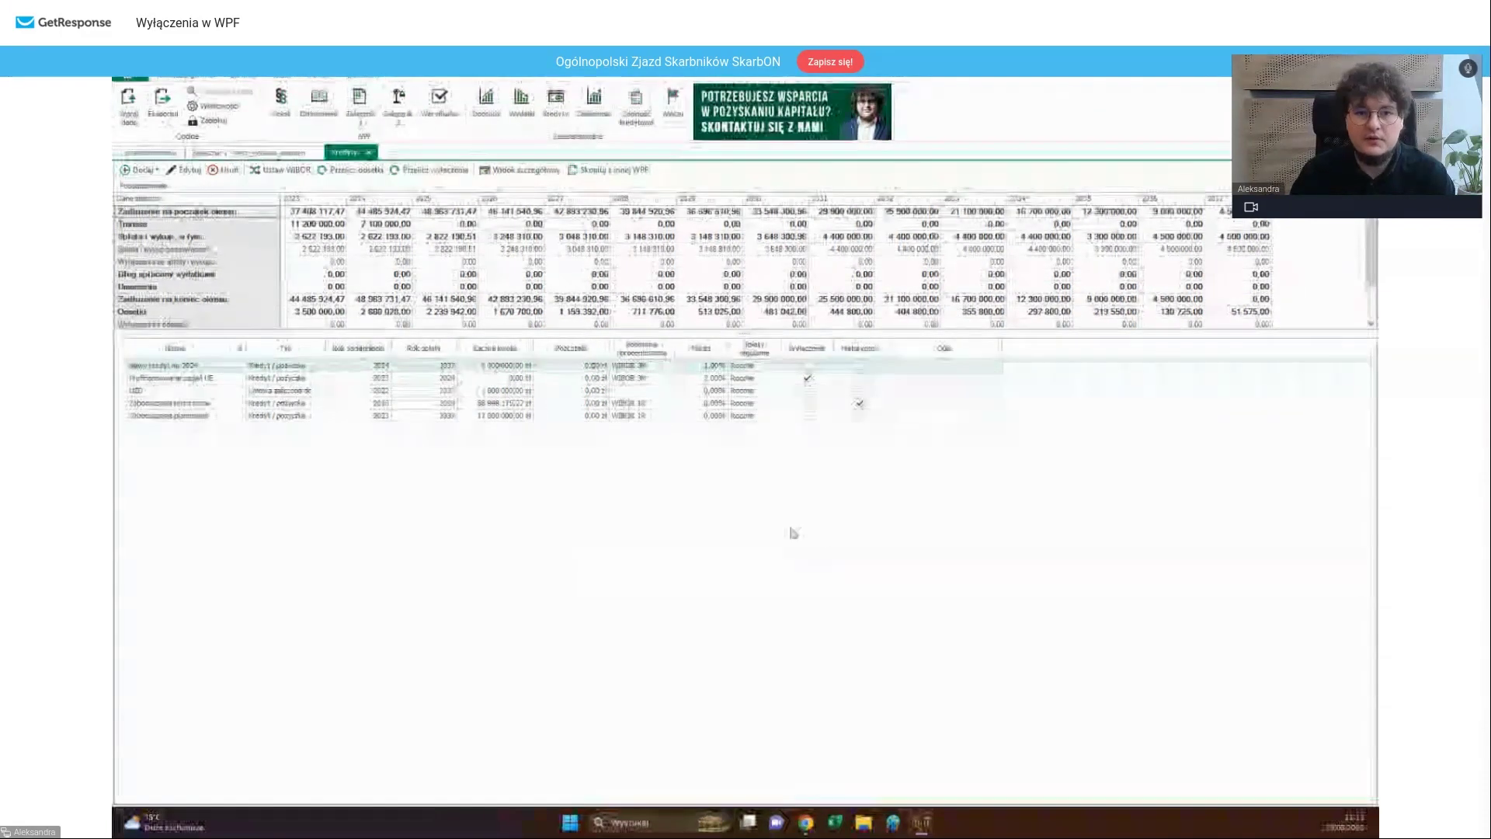
- Open the repayment plan of Prefinansowanie zadań UE and arrange it side by side with Załącznik 1
left_click(211, 379)
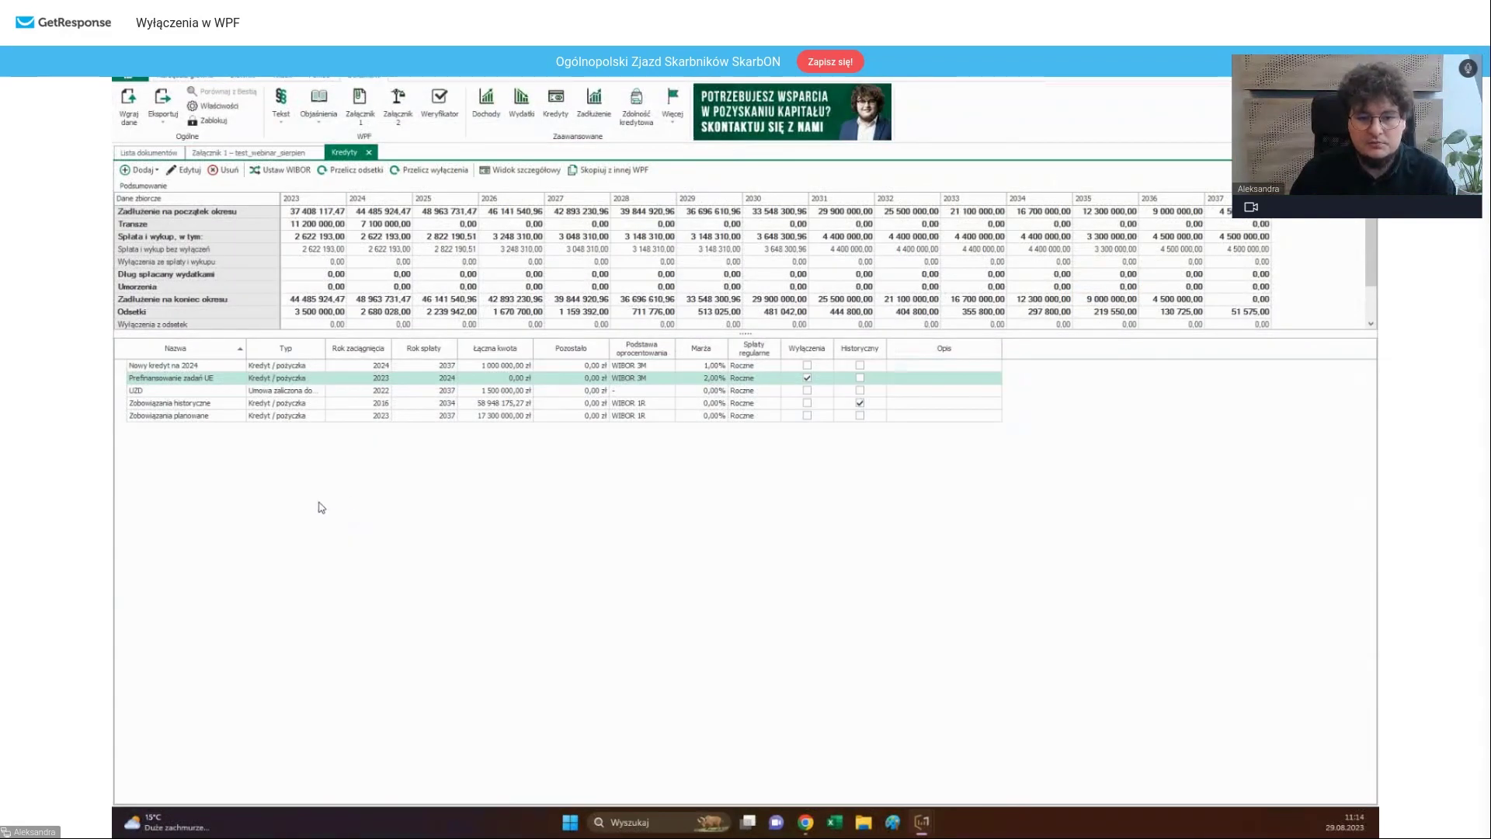
double_click(189, 382)
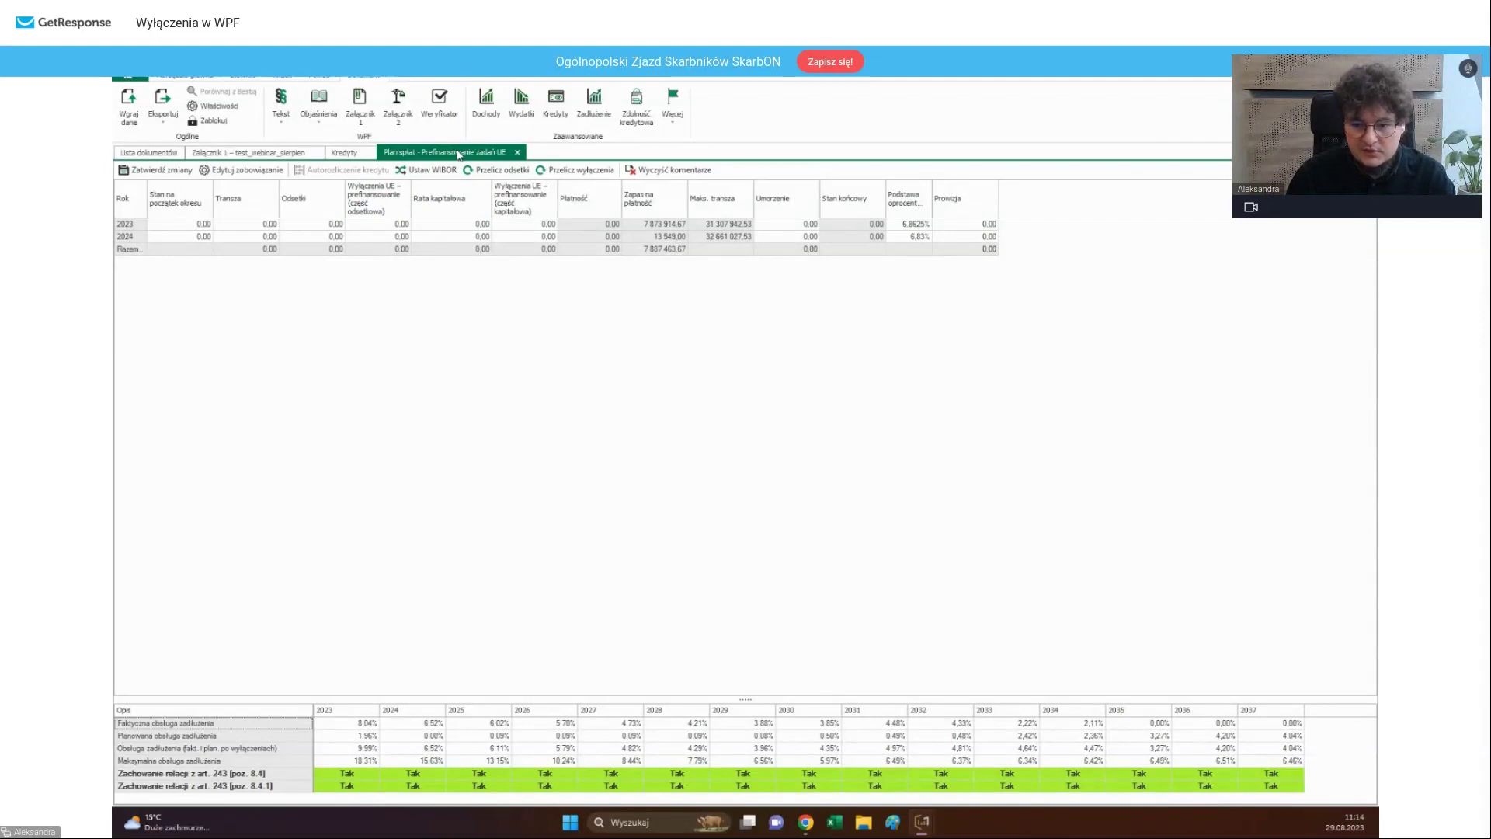
left_click_drag(453, 154, 772, 474)
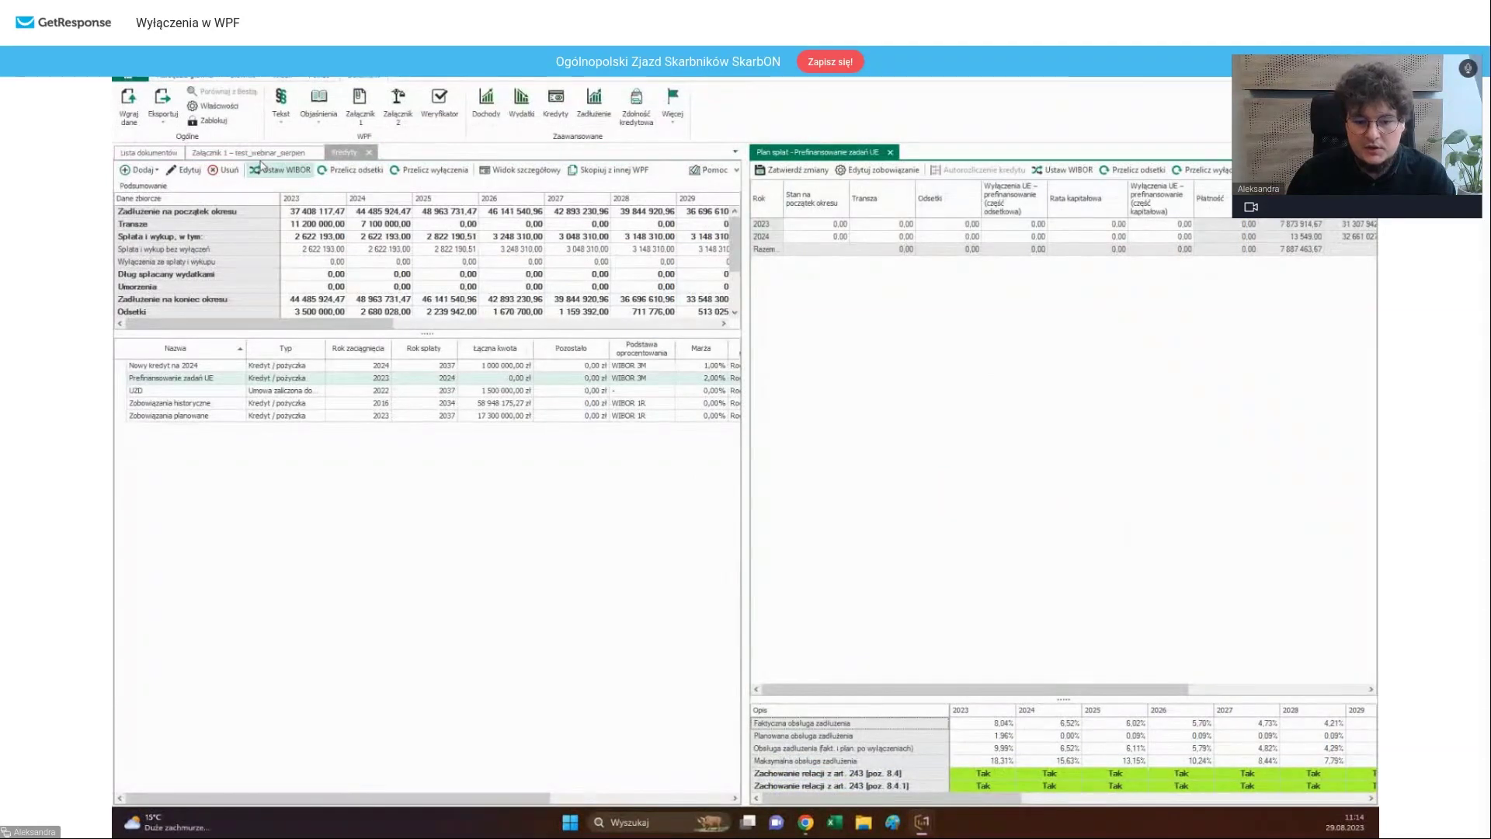
left_click(257, 153)
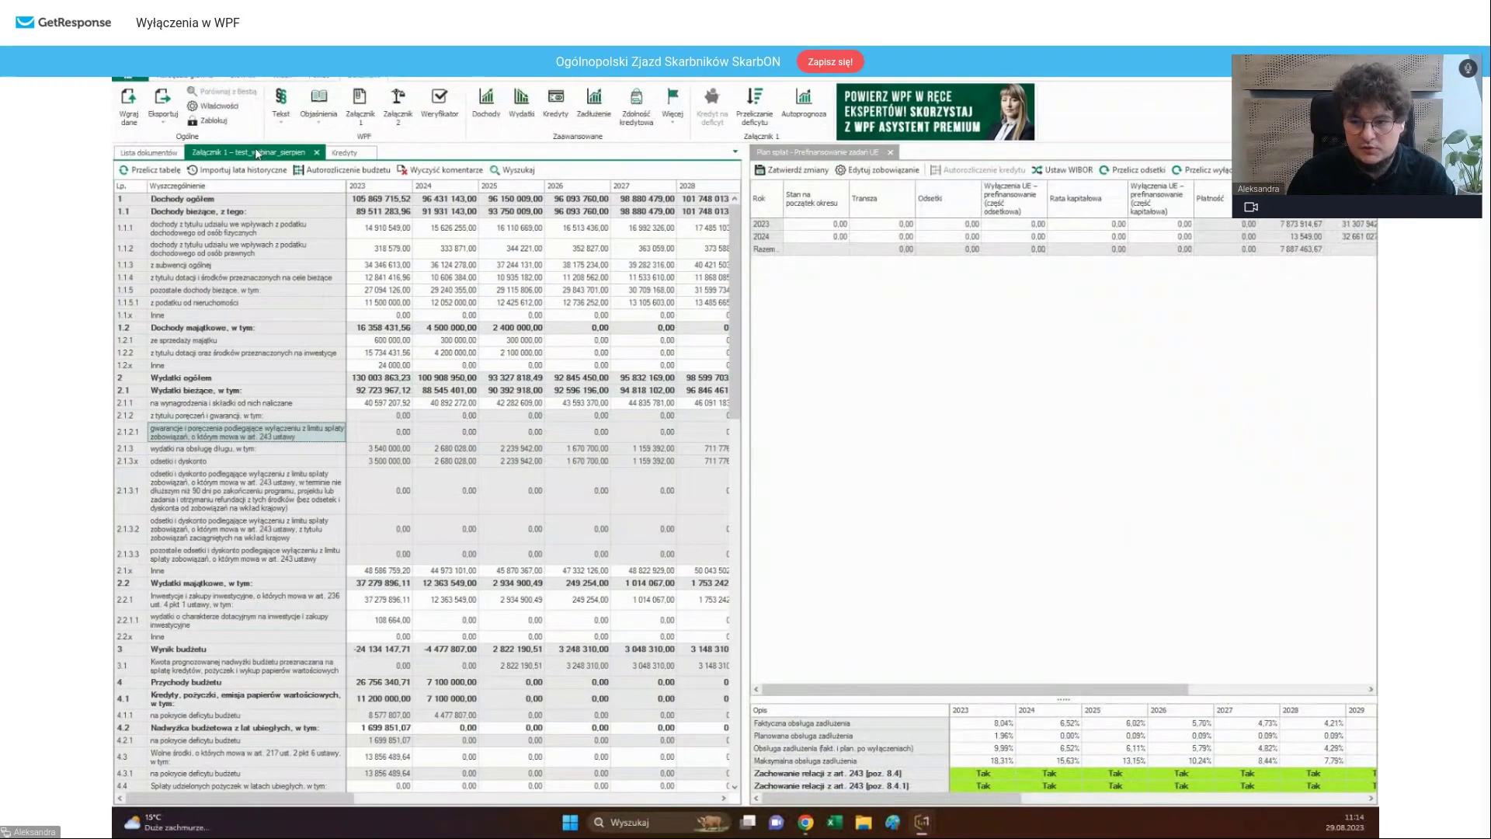
- Enter a 2023 tranche of 500 000 in the repayment plan of Prefinansowanie zadań UE
scroll(637, 472, "down", 5)
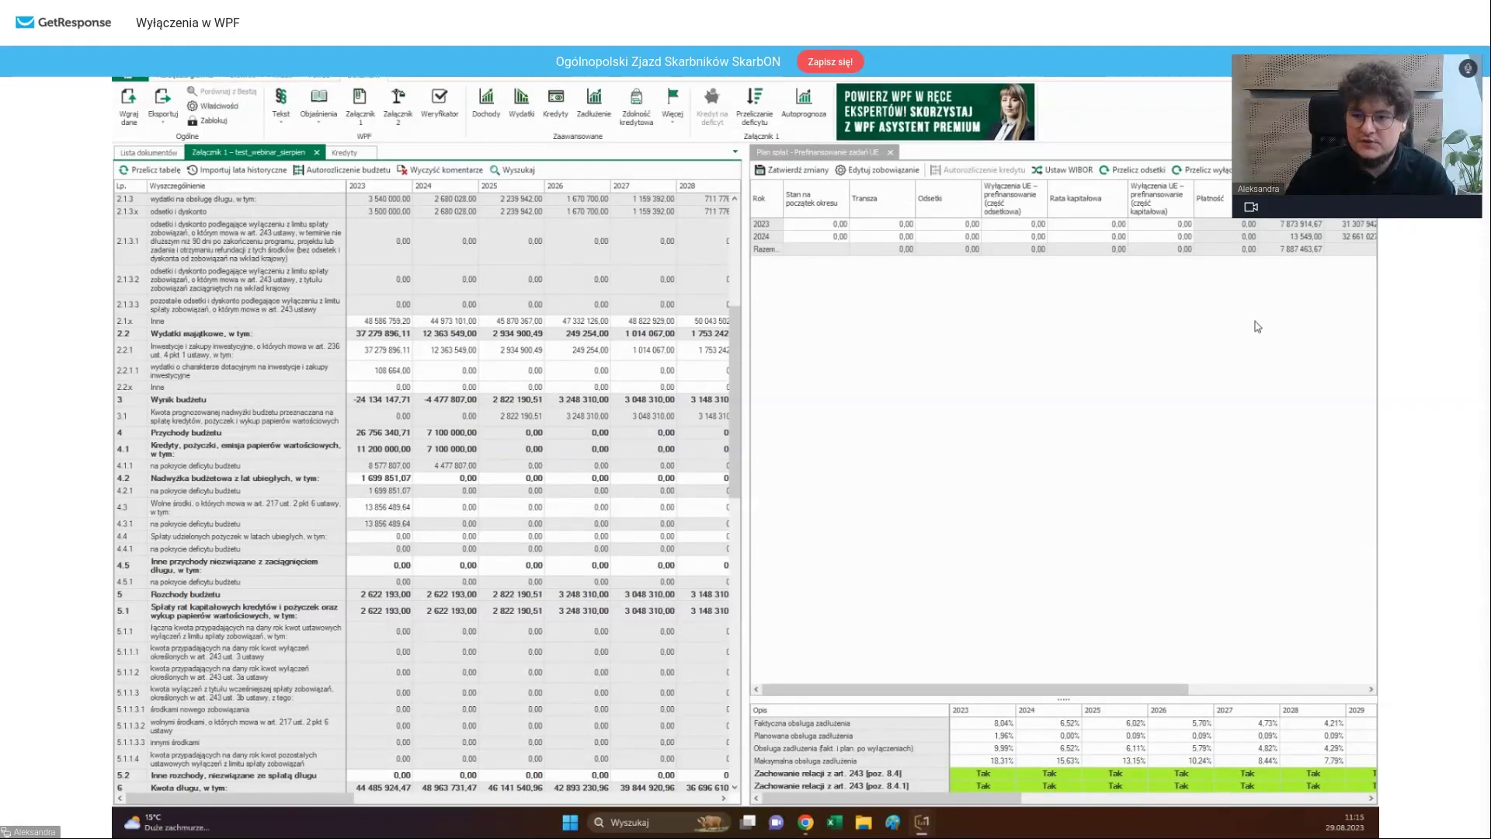
left_click(883, 224)
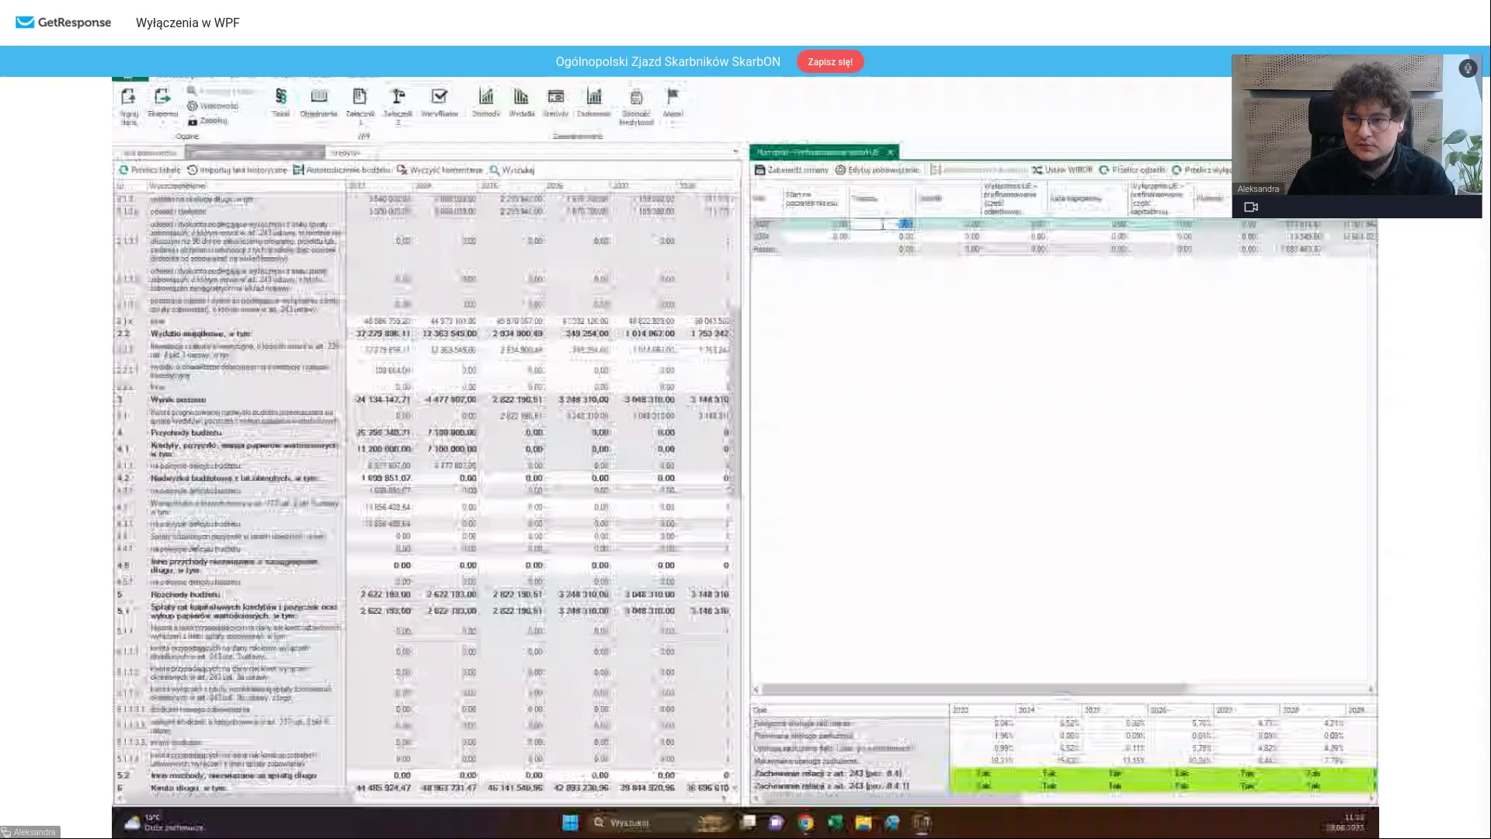
type("=50000")
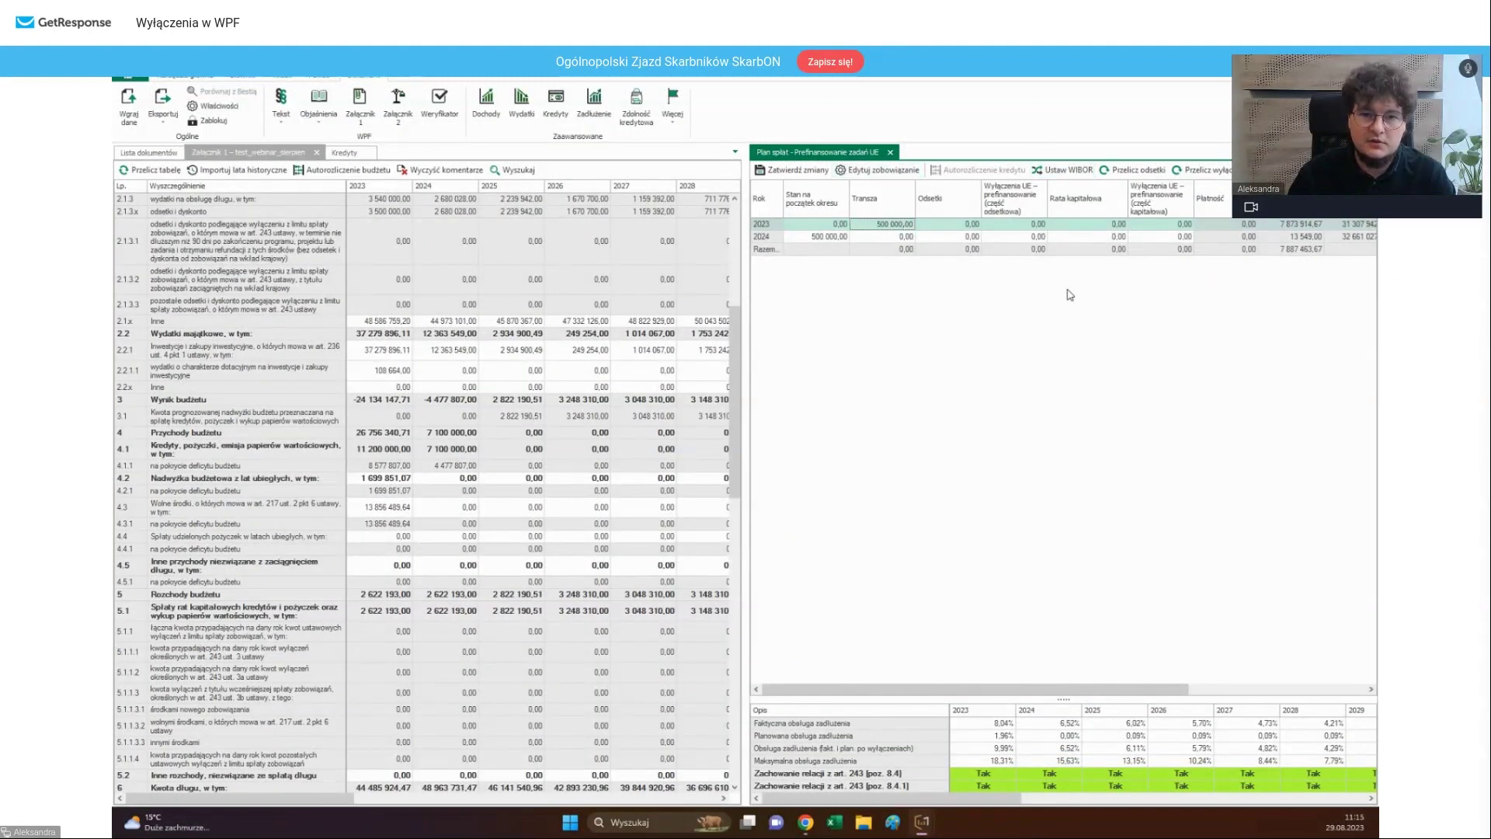
- Enter a 2024 capital instalment of 5 000 000 in the repayment plan of Prefinansowanie zadań UE
key("Return")
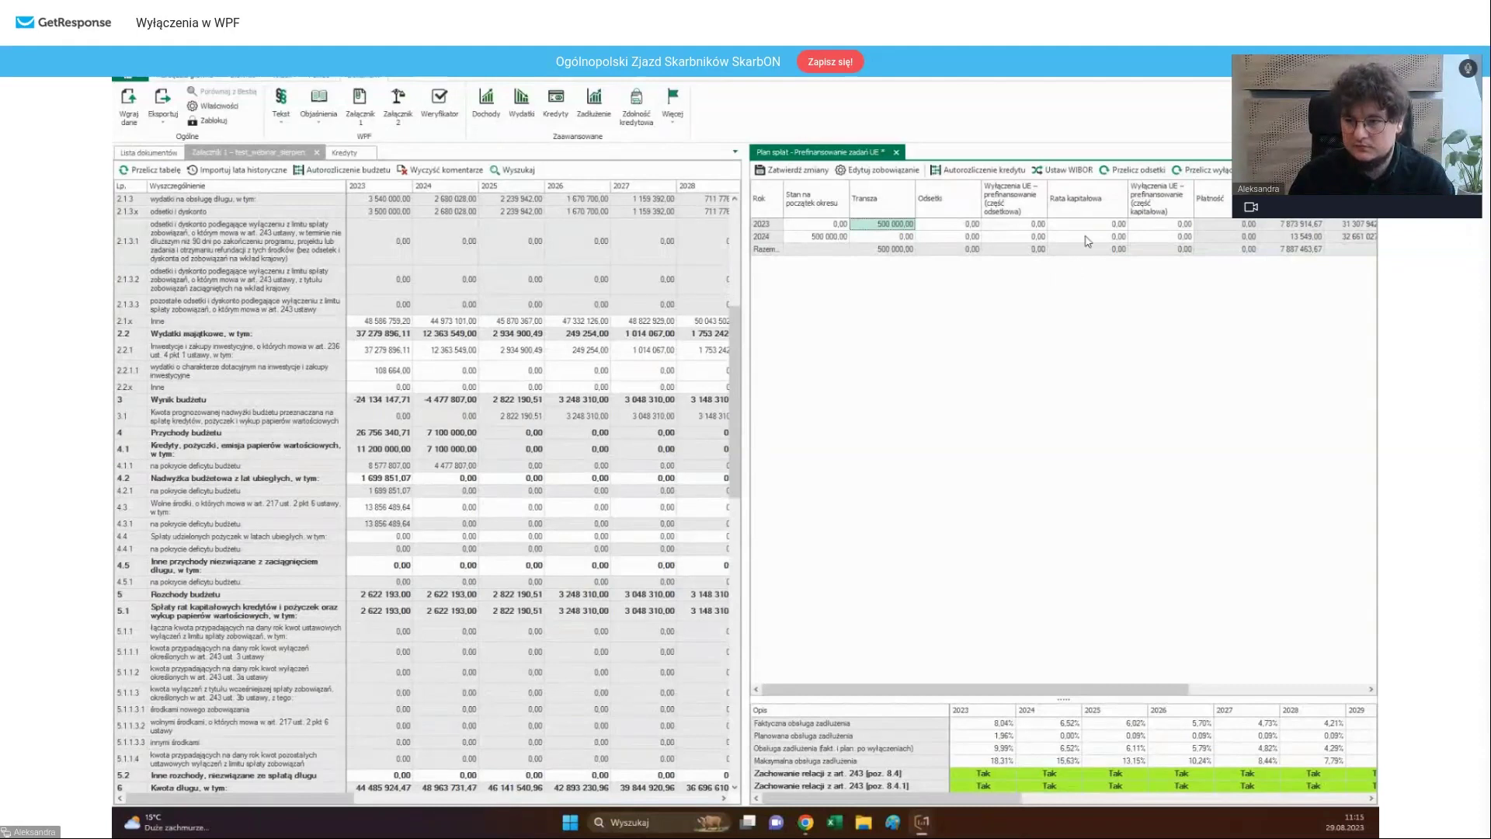
left_click(1087, 238)
type("=500000")
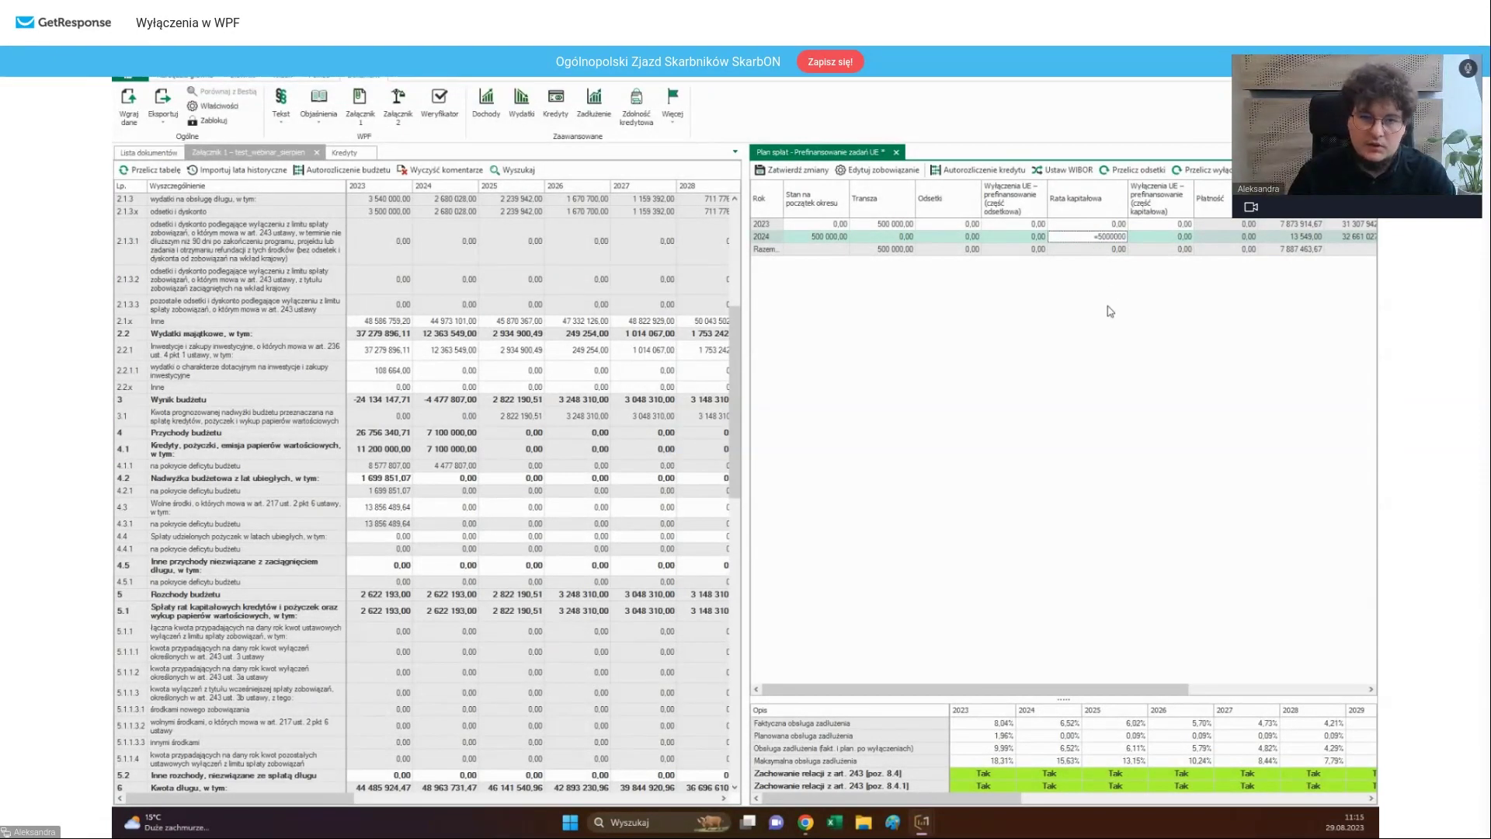
key("Return")
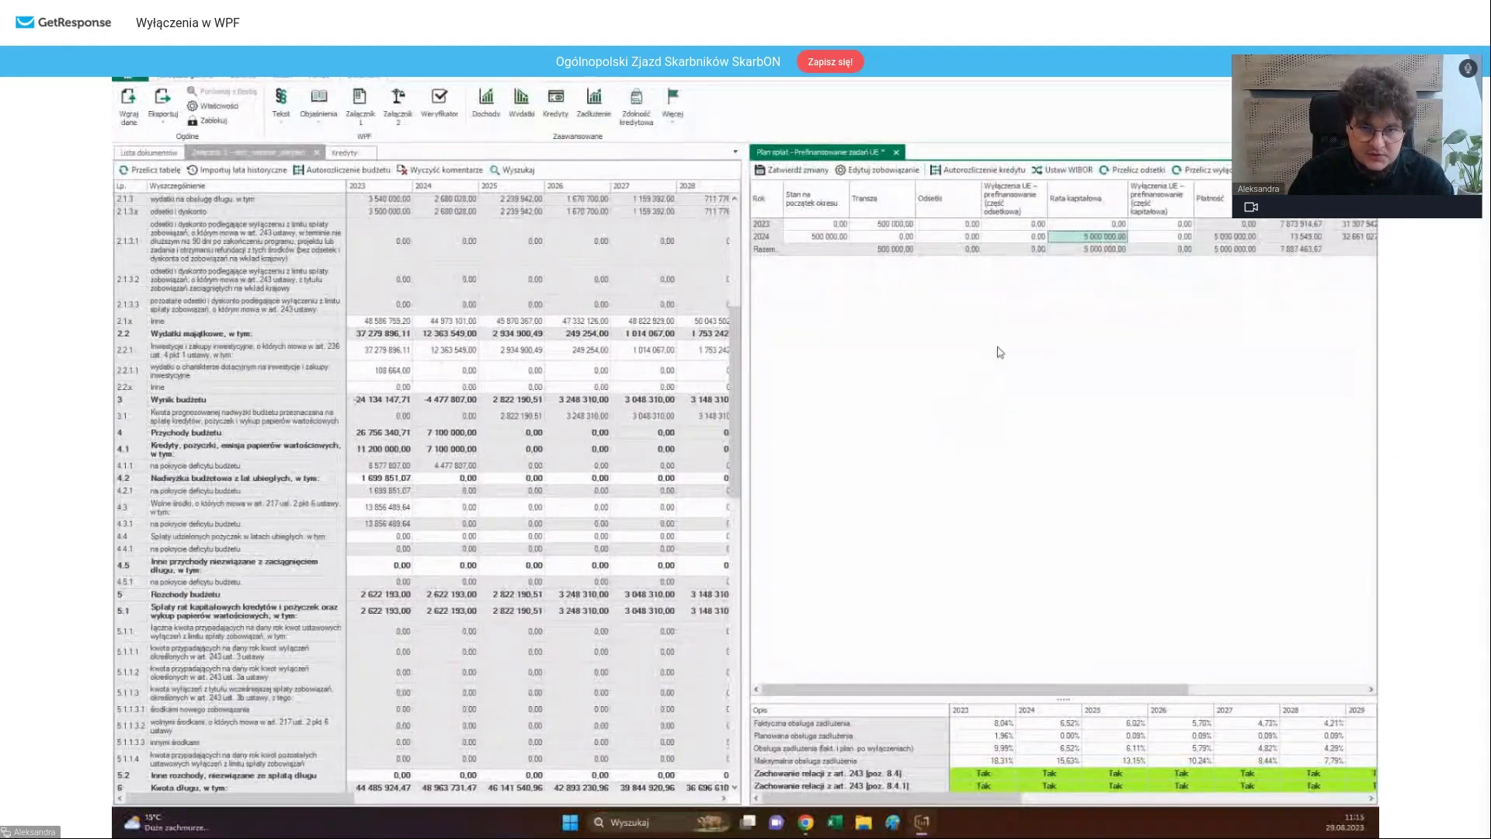
- Recalculate the interest in the loan's repayment plan starting from 2023
left_click(1152, 174)
left_click(797, 398)
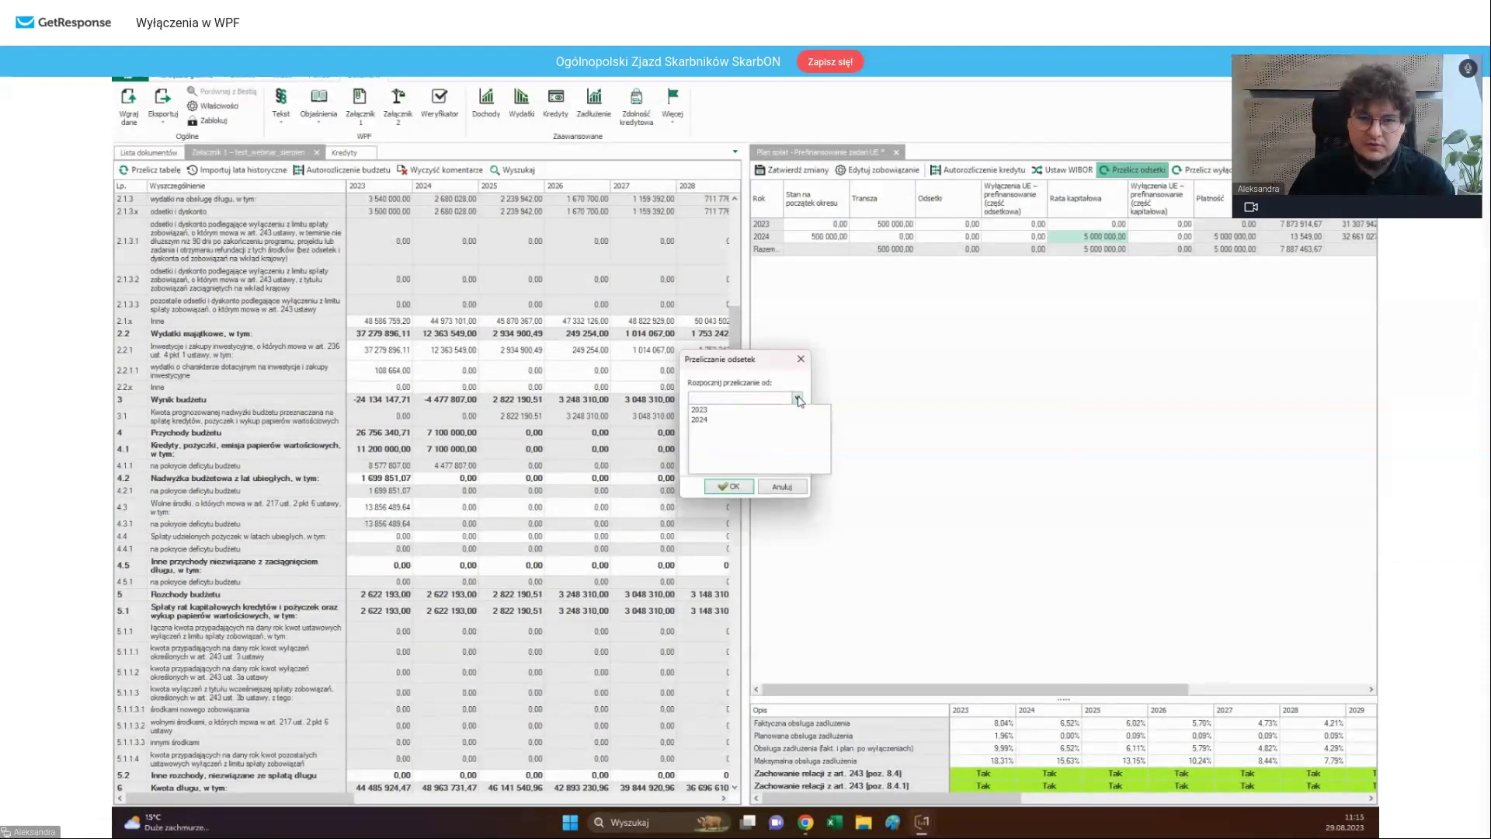
left_click(755, 413)
left_click(727, 486)
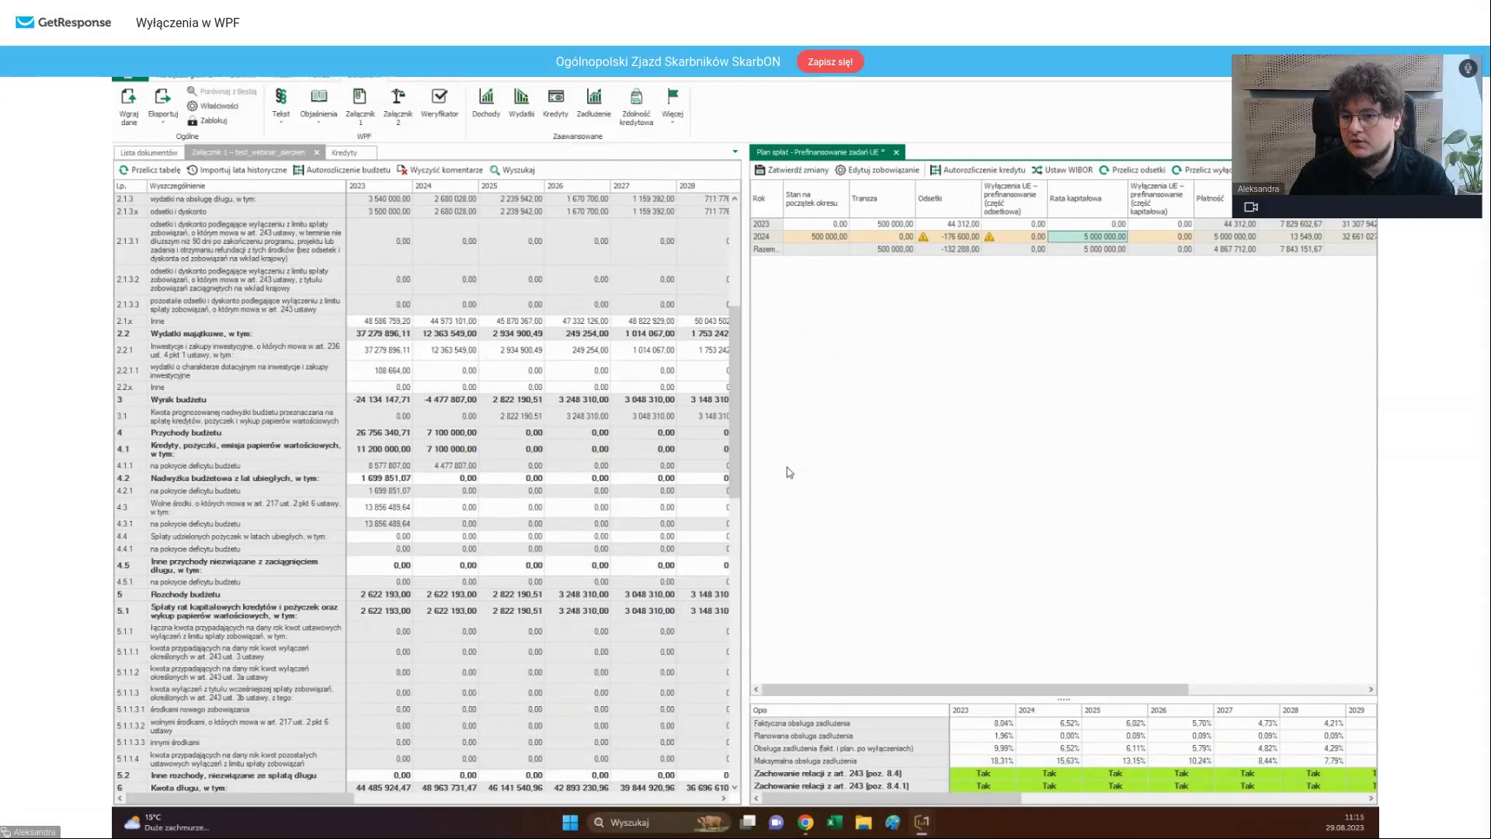
- Correct the 2023 tranche to 5 000 000 and recalculate the interest from 2023 using the averaged method with rounded values
double_click(891, 224)
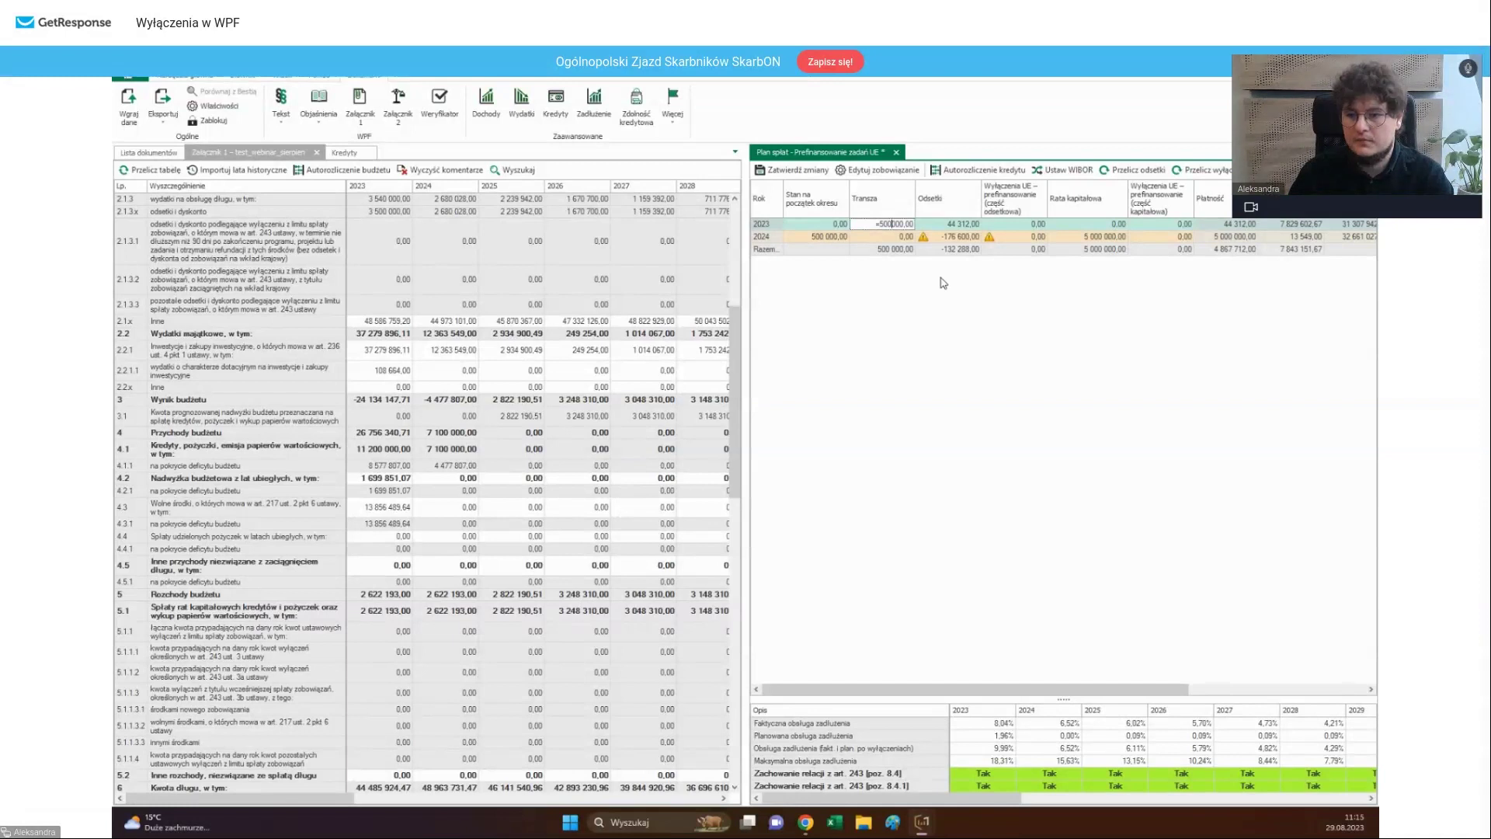
type("0")
left_click(1135, 170)
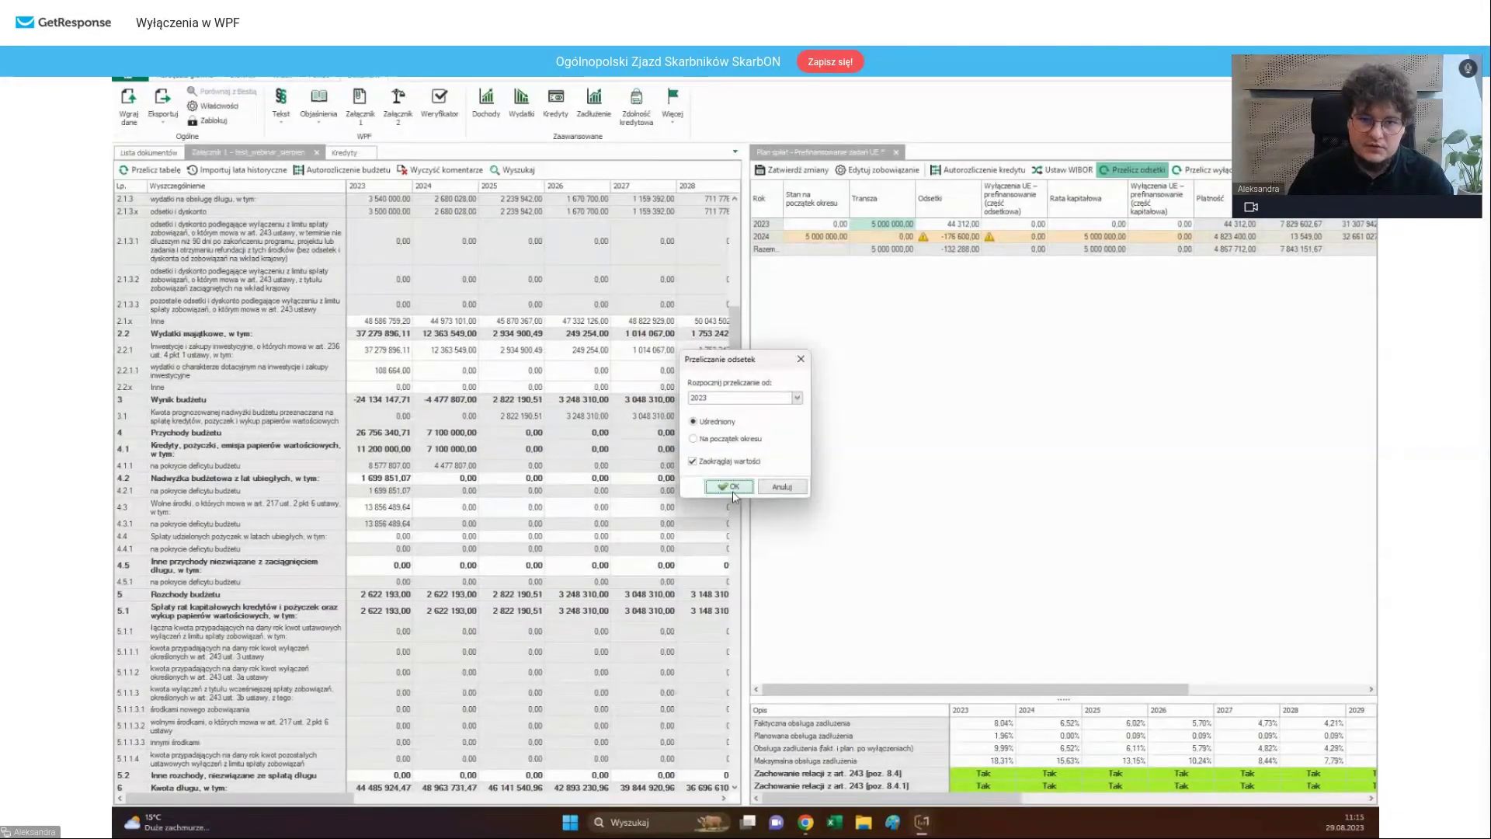
left_click(730, 487)
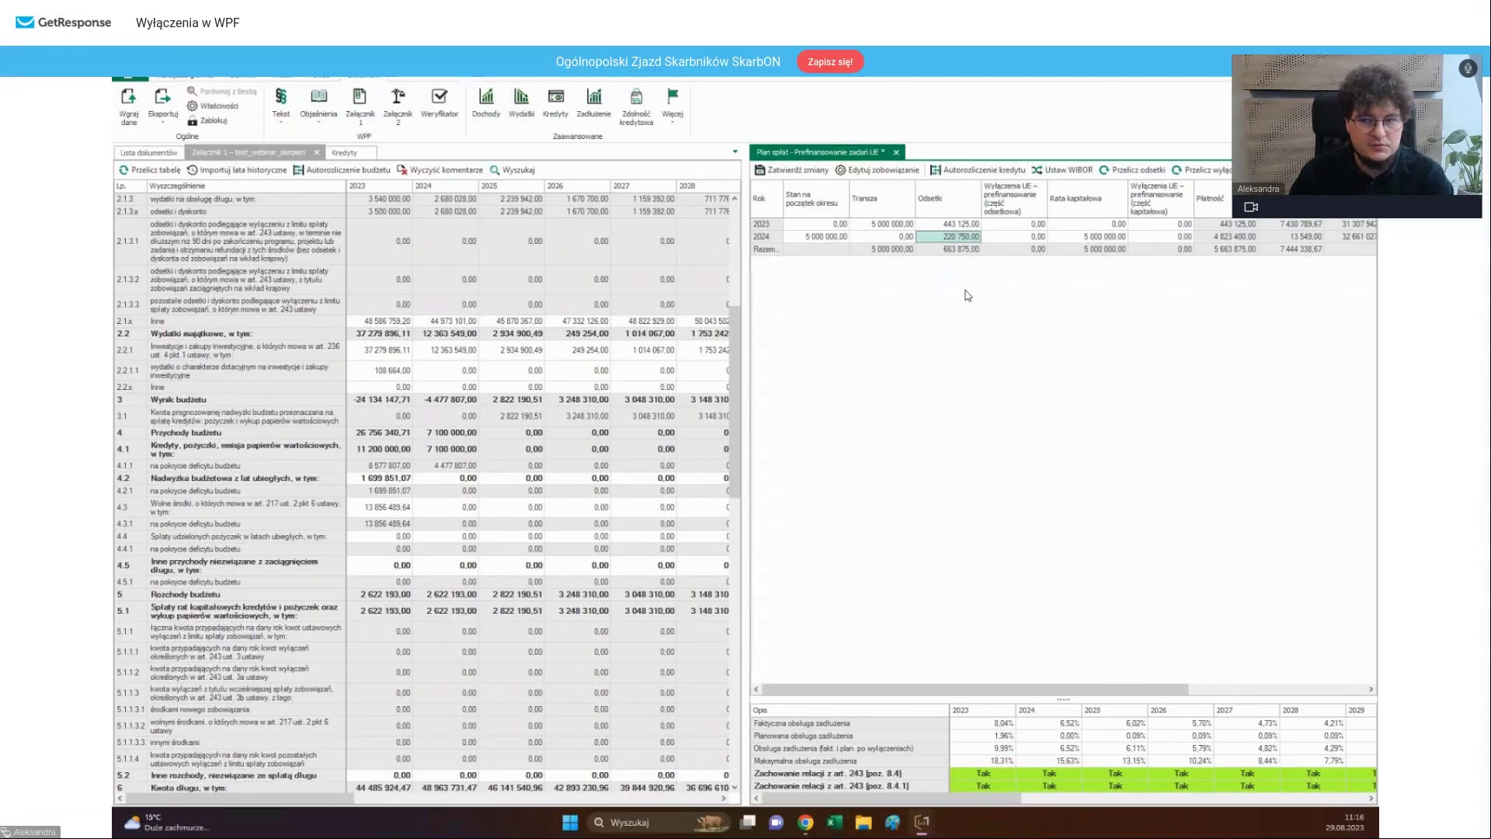
- Try to recalculate the loan's exclusions from 2023 with both years' interest values selected
left_click(948, 225)
key("shift+Down")
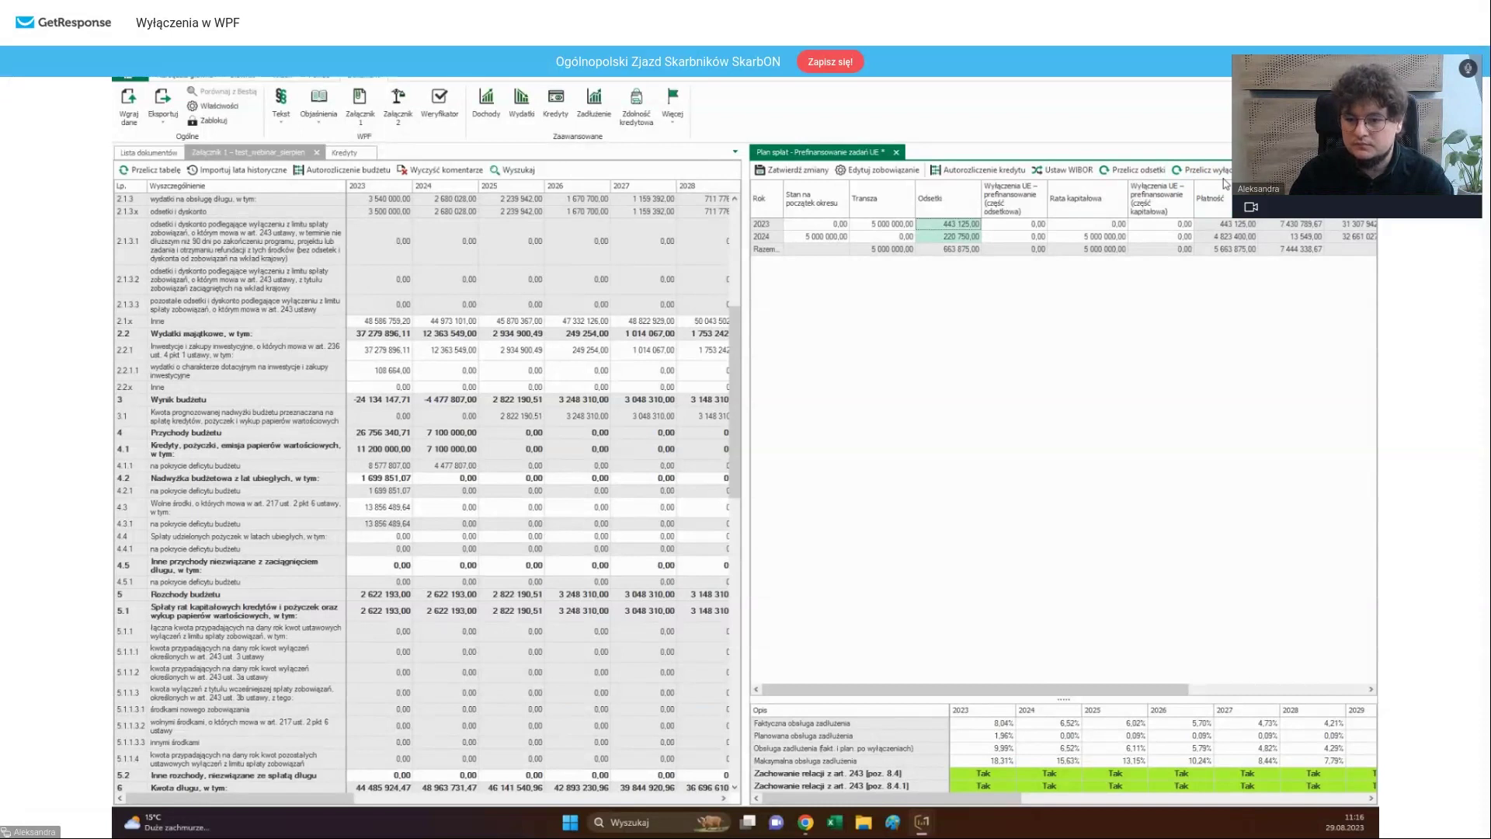
left_click(1223, 172)
left_click(796, 398)
left_click(719, 410)
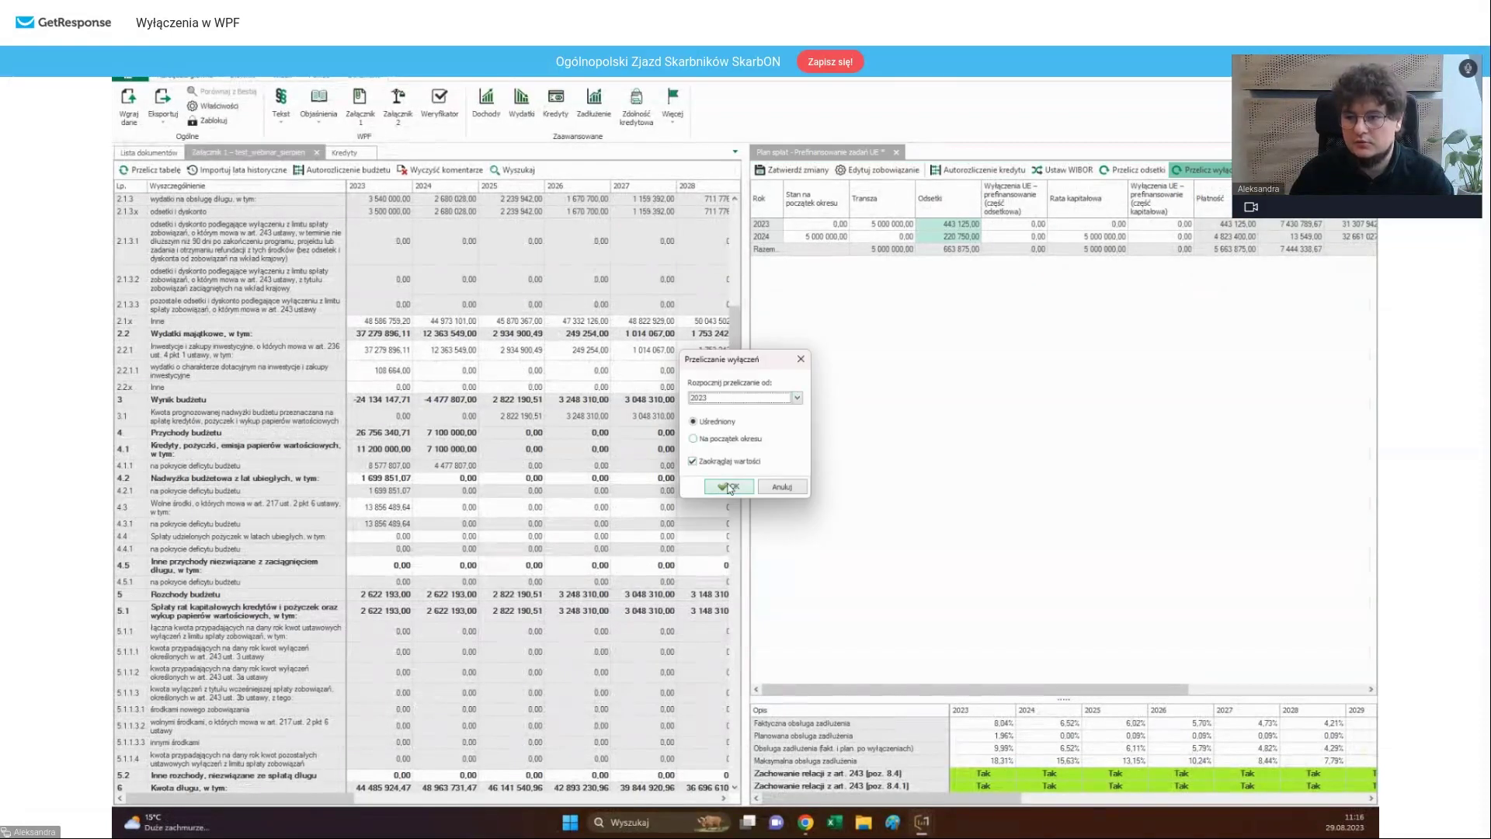
left_click(728, 486)
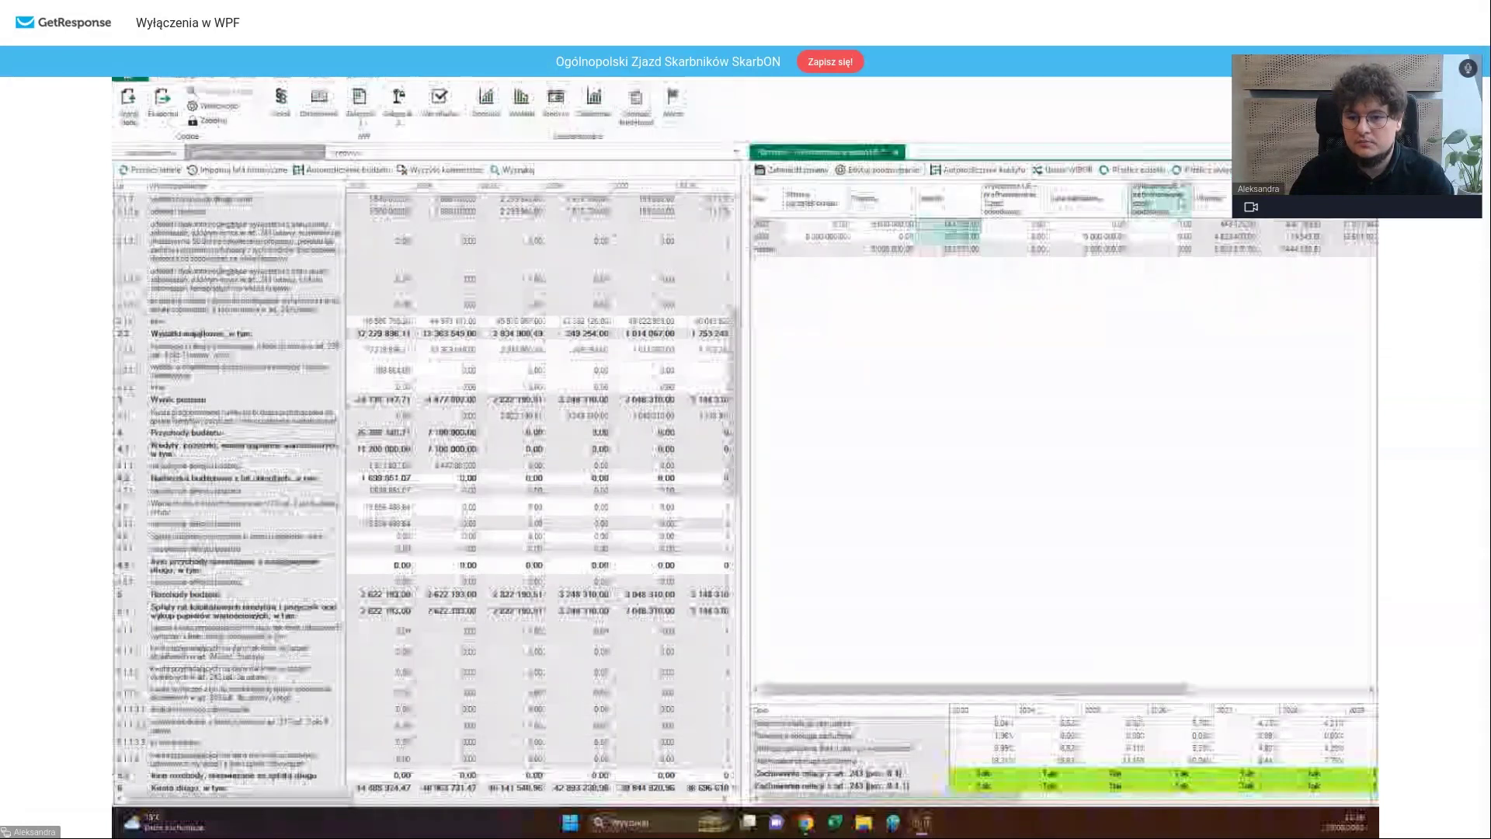
left_click(1204, 172)
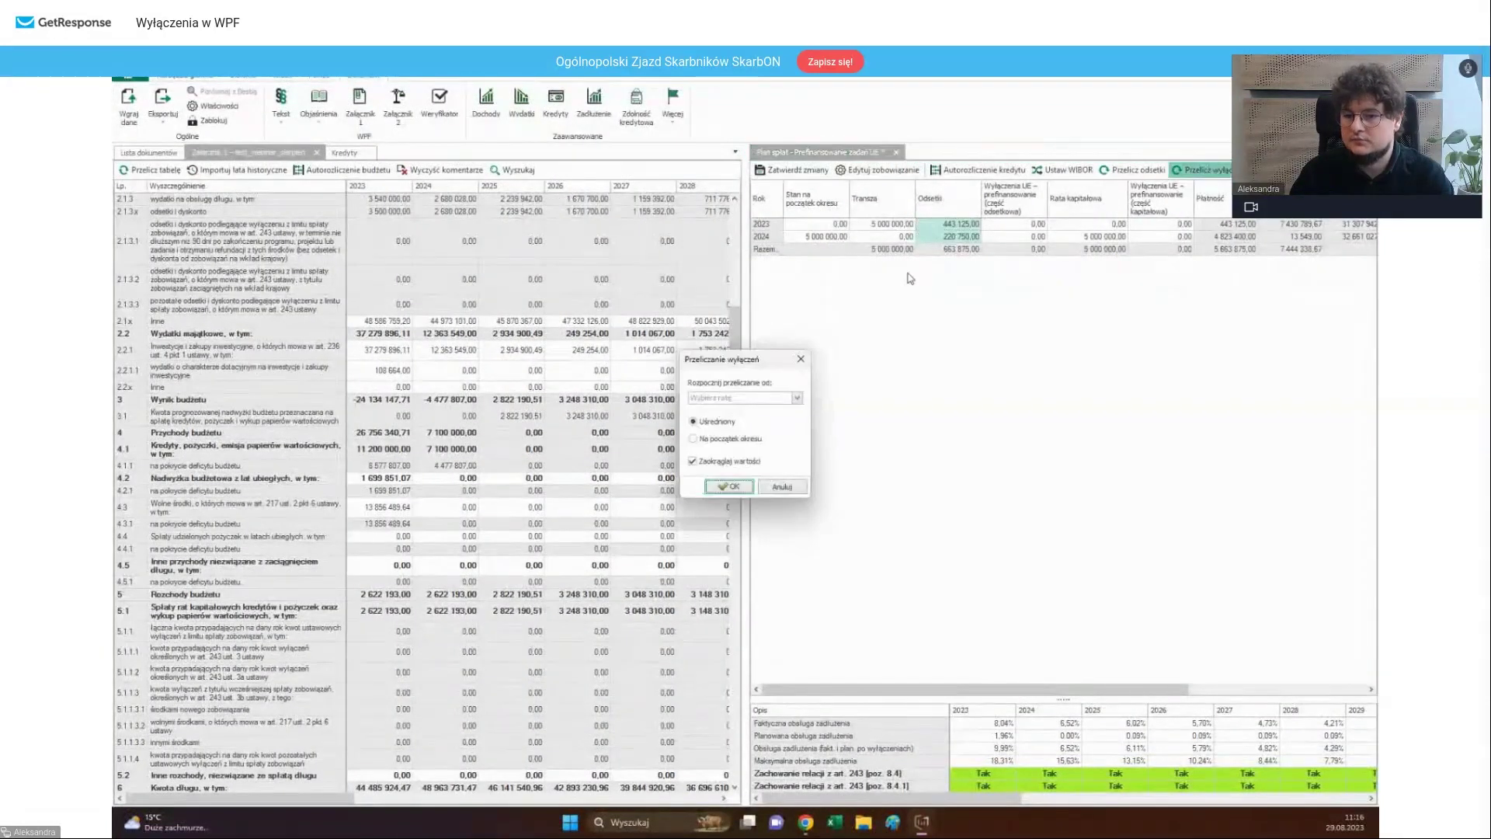
left_click(797, 397)
left_click(1108, 336)
left_click(801, 359)
- Enter 5 000 000 for 2024 as the capital part of the EU pre-financing exclusion
left_click(893, 225)
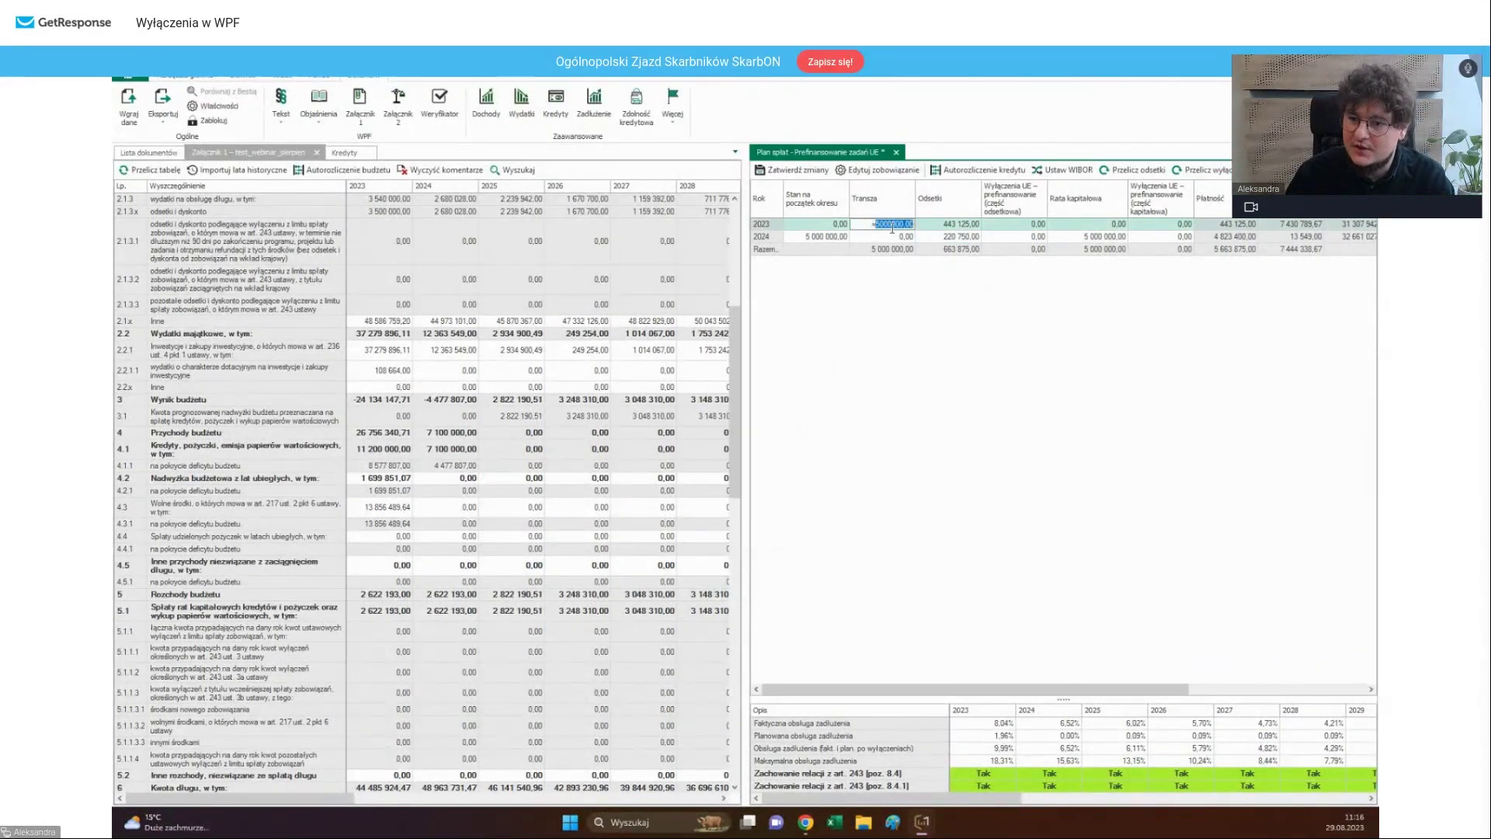
left_click(1091, 236)
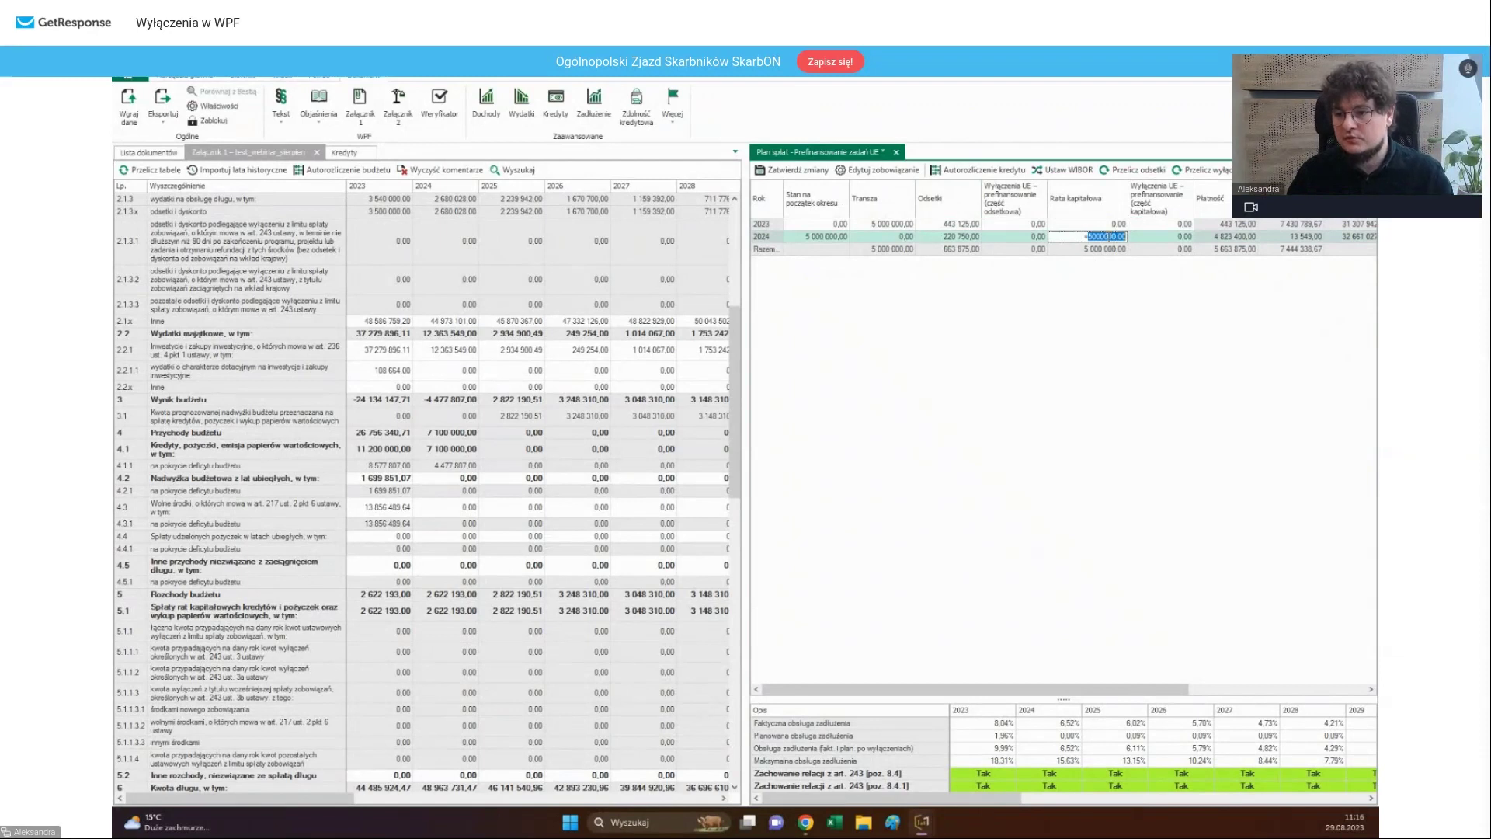
left_click(1170, 250)
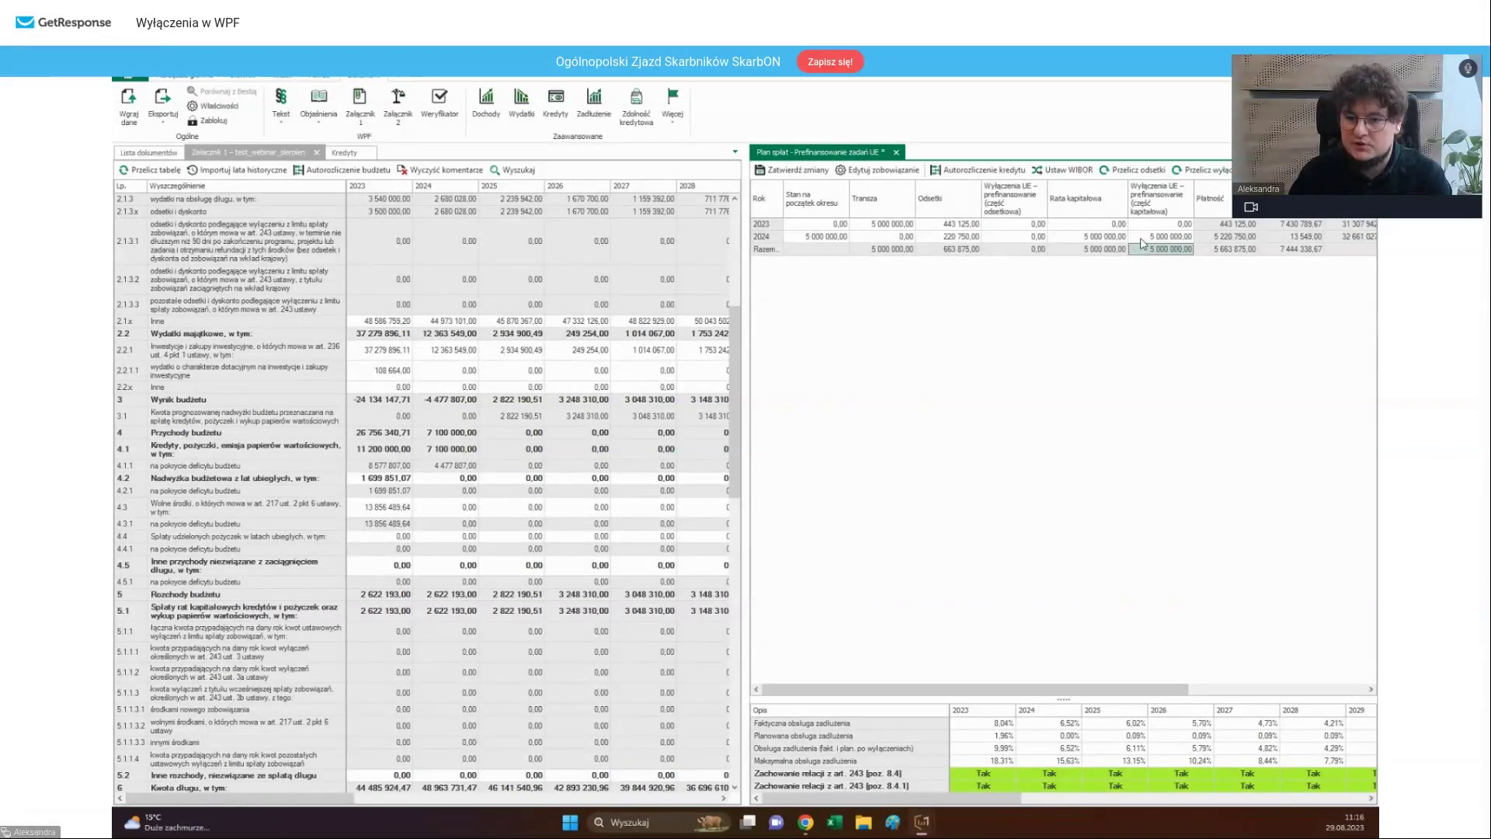
- Recalculate the loan's exclusions starting from 2023 and approve the changes in the repayment plan
left_click(1209, 171)
left_click(736, 414)
left_click(729, 486)
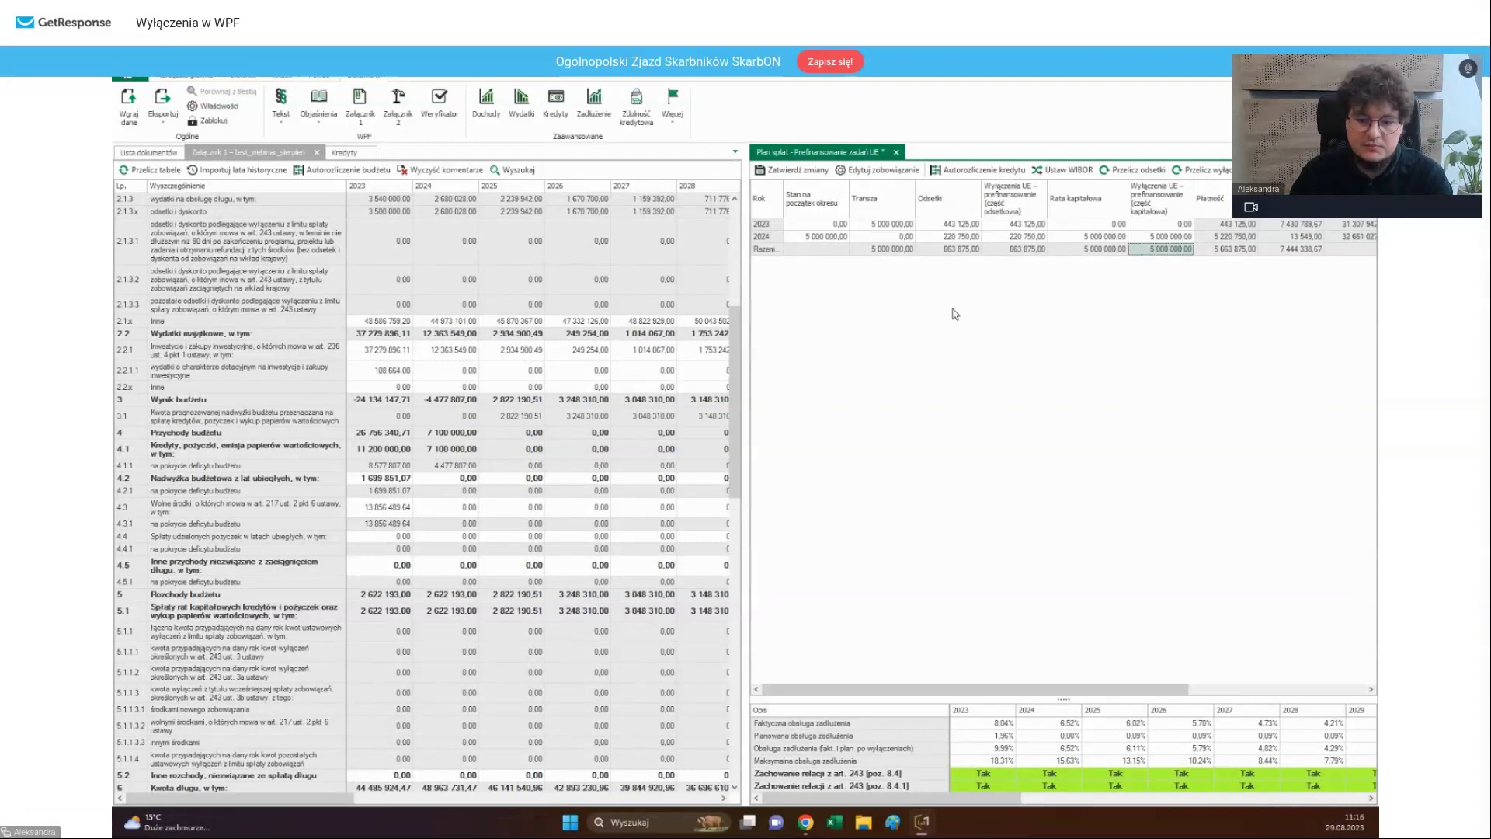
left_click(796, 175)
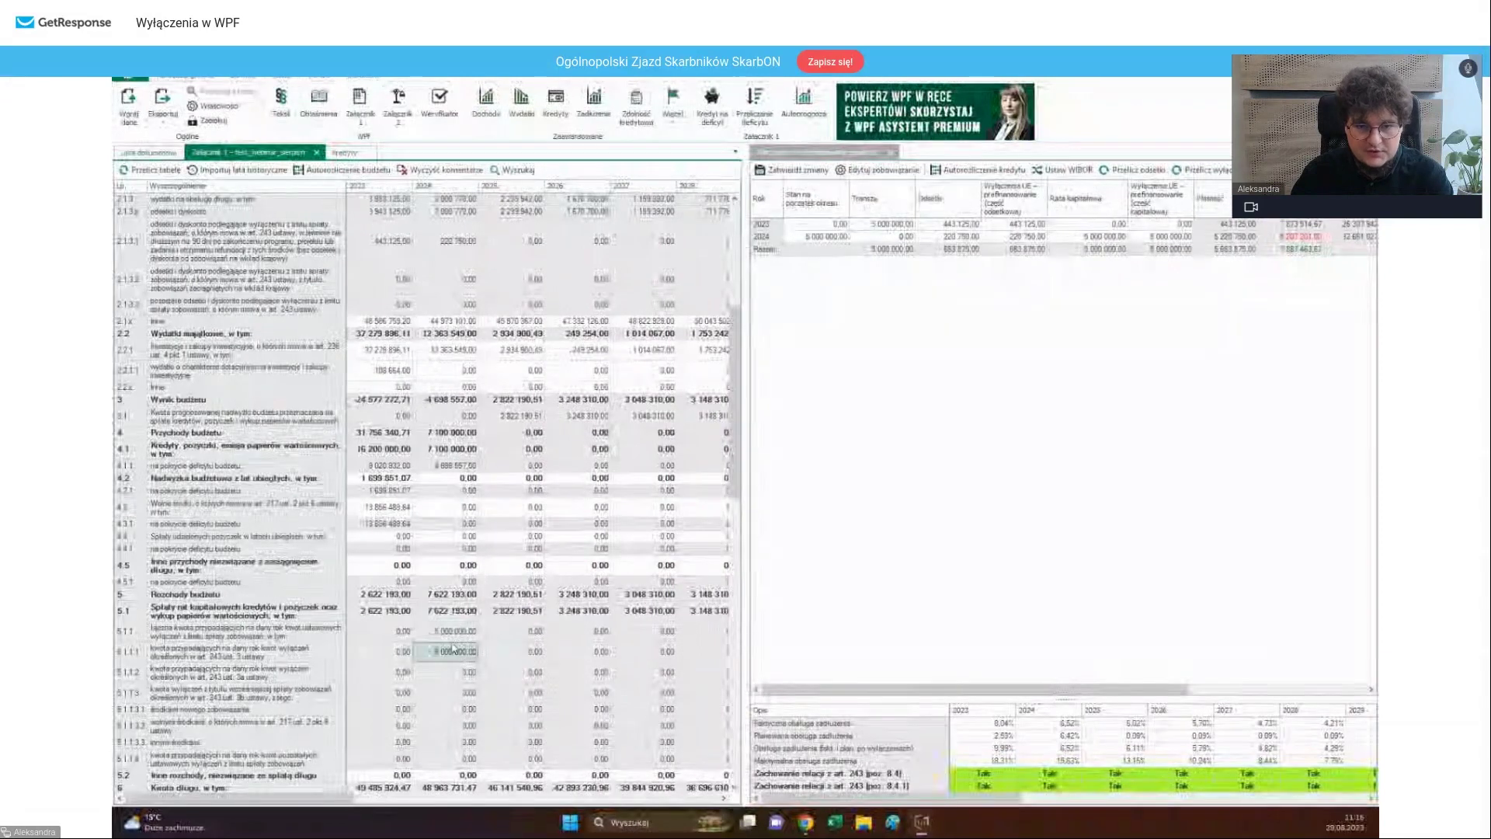
- Examine the excluded interest for 2023 and 2024 in row 2.1.3.1 of Załącznik 1
scroll(453, 649, "up", 3)
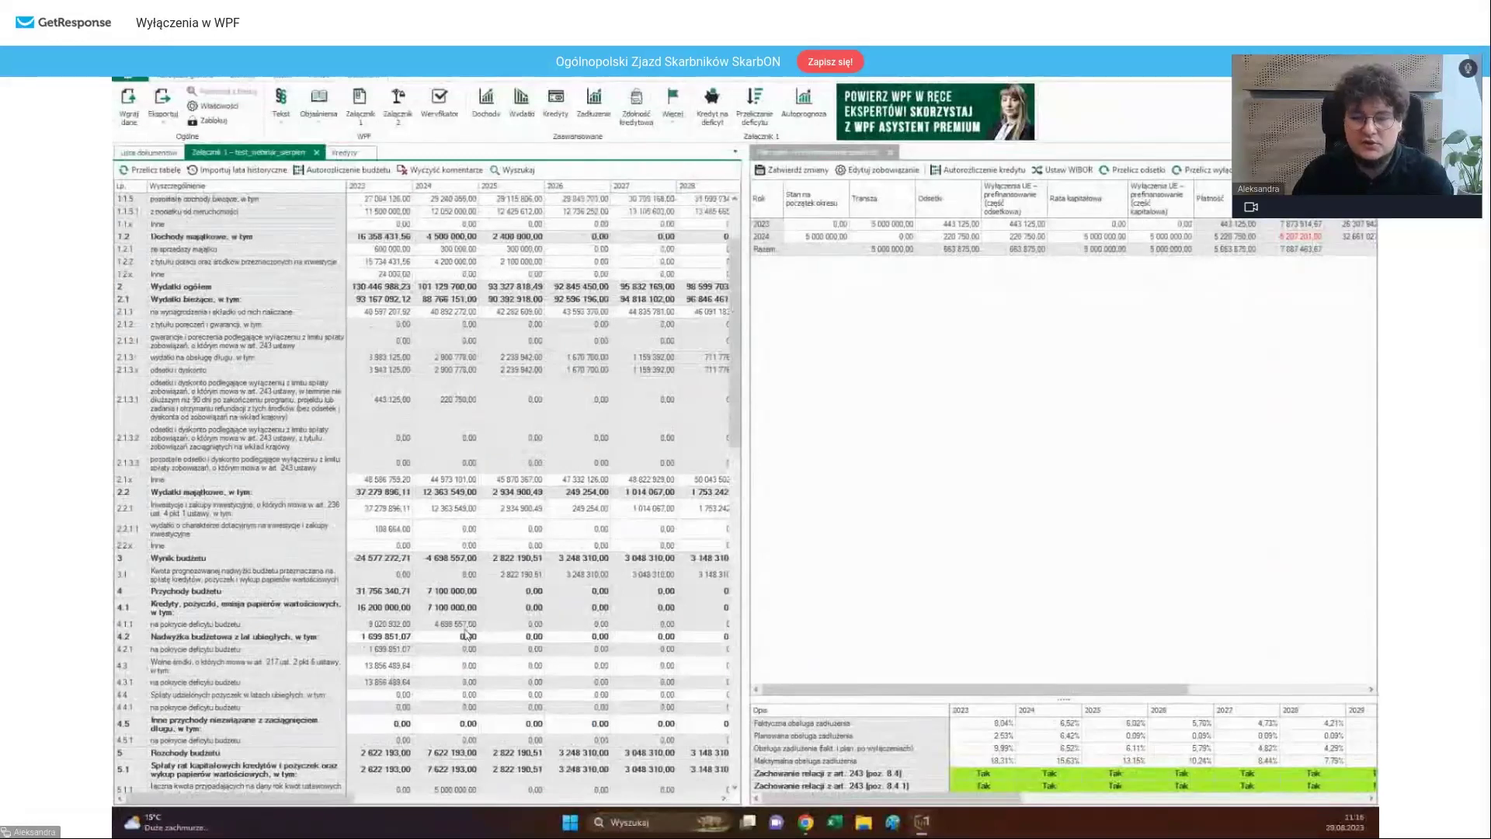
scroll(423, 510, "up", 2)
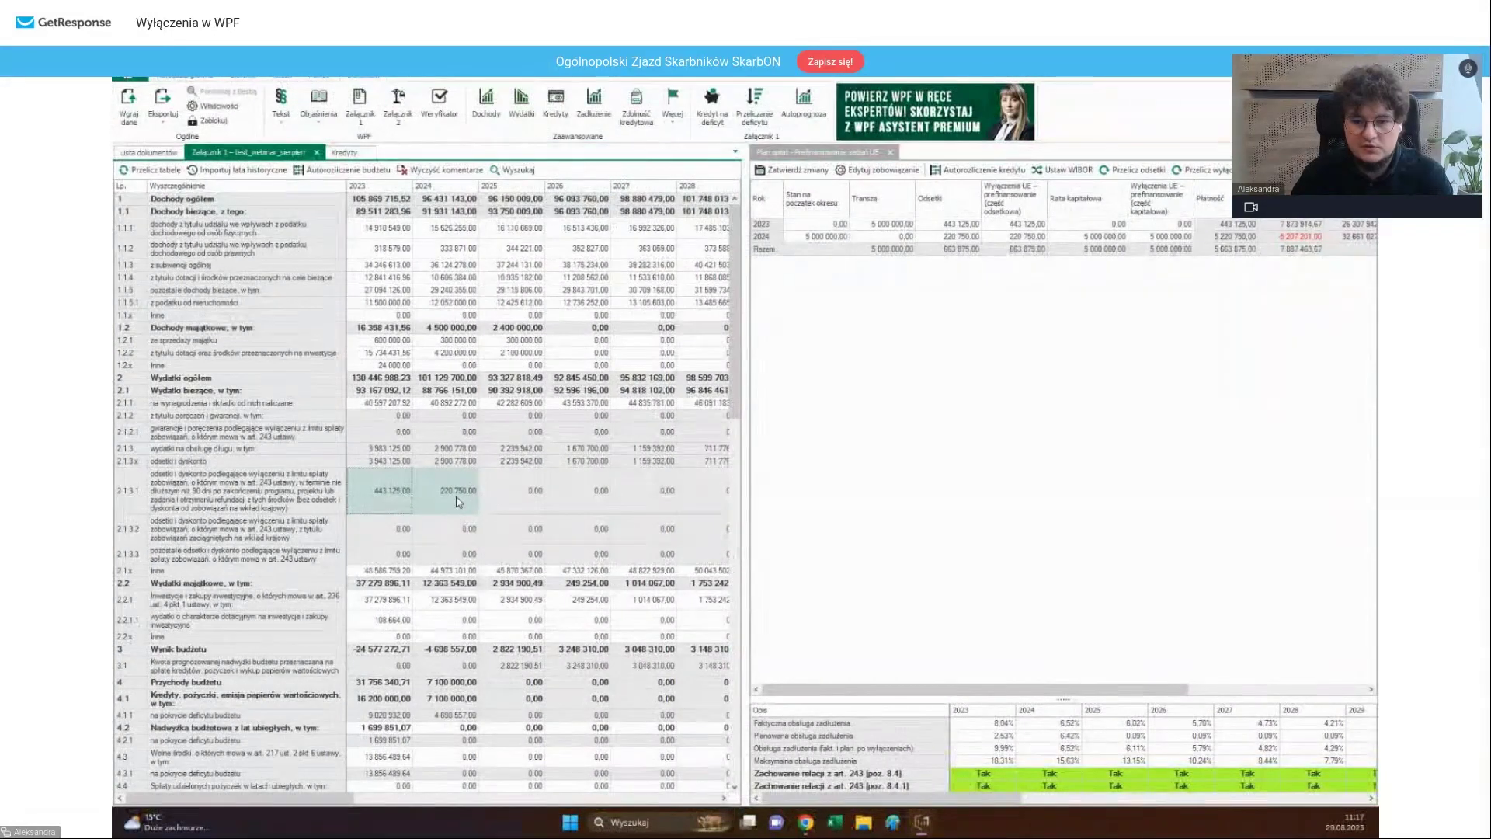
left_click(458, 501)
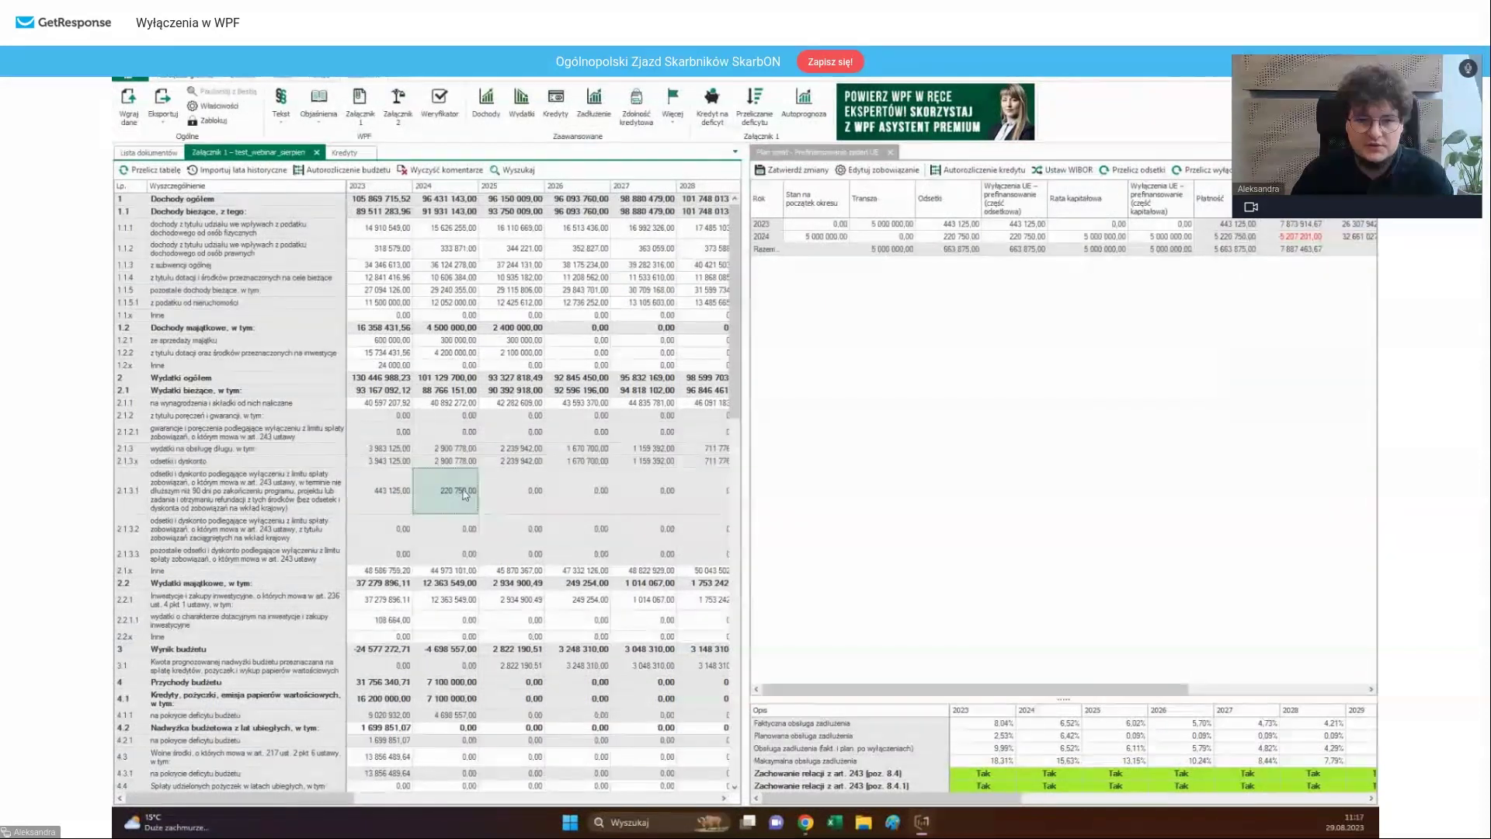
left_click(532, 495)
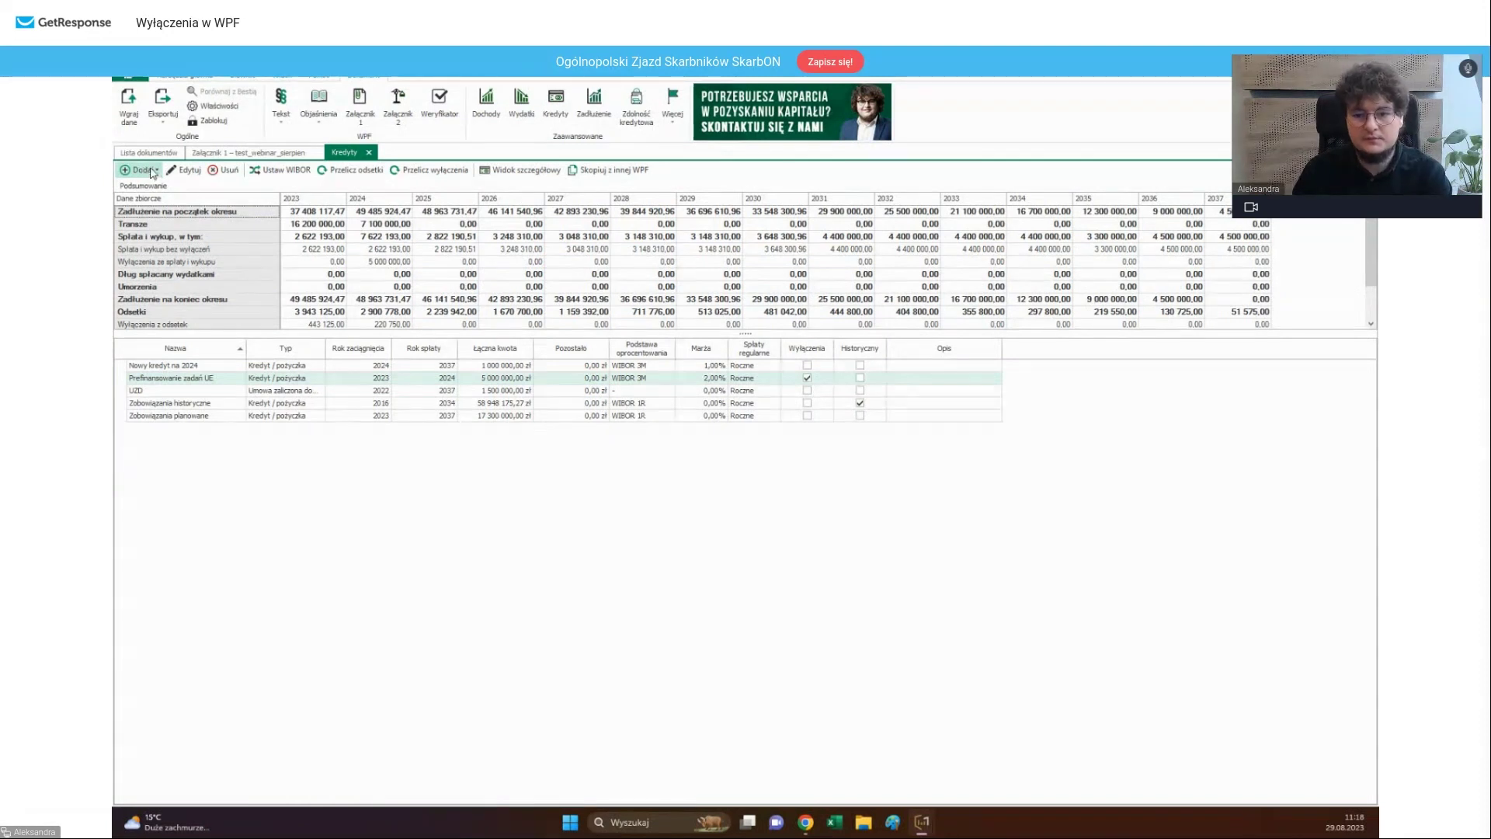
left_click(152, 171)
left_click(187, 189)
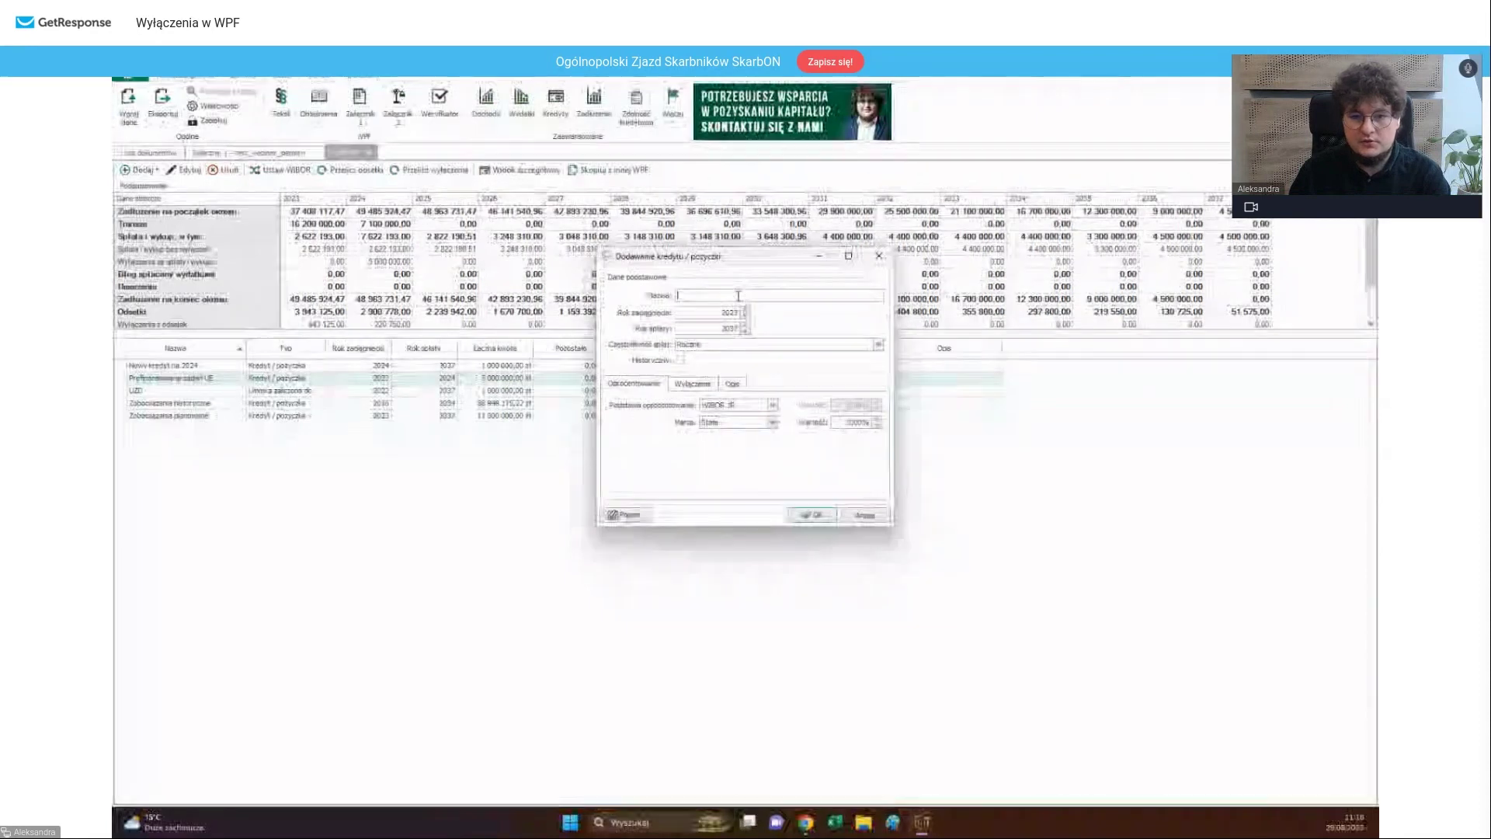
left_click(877, 258)
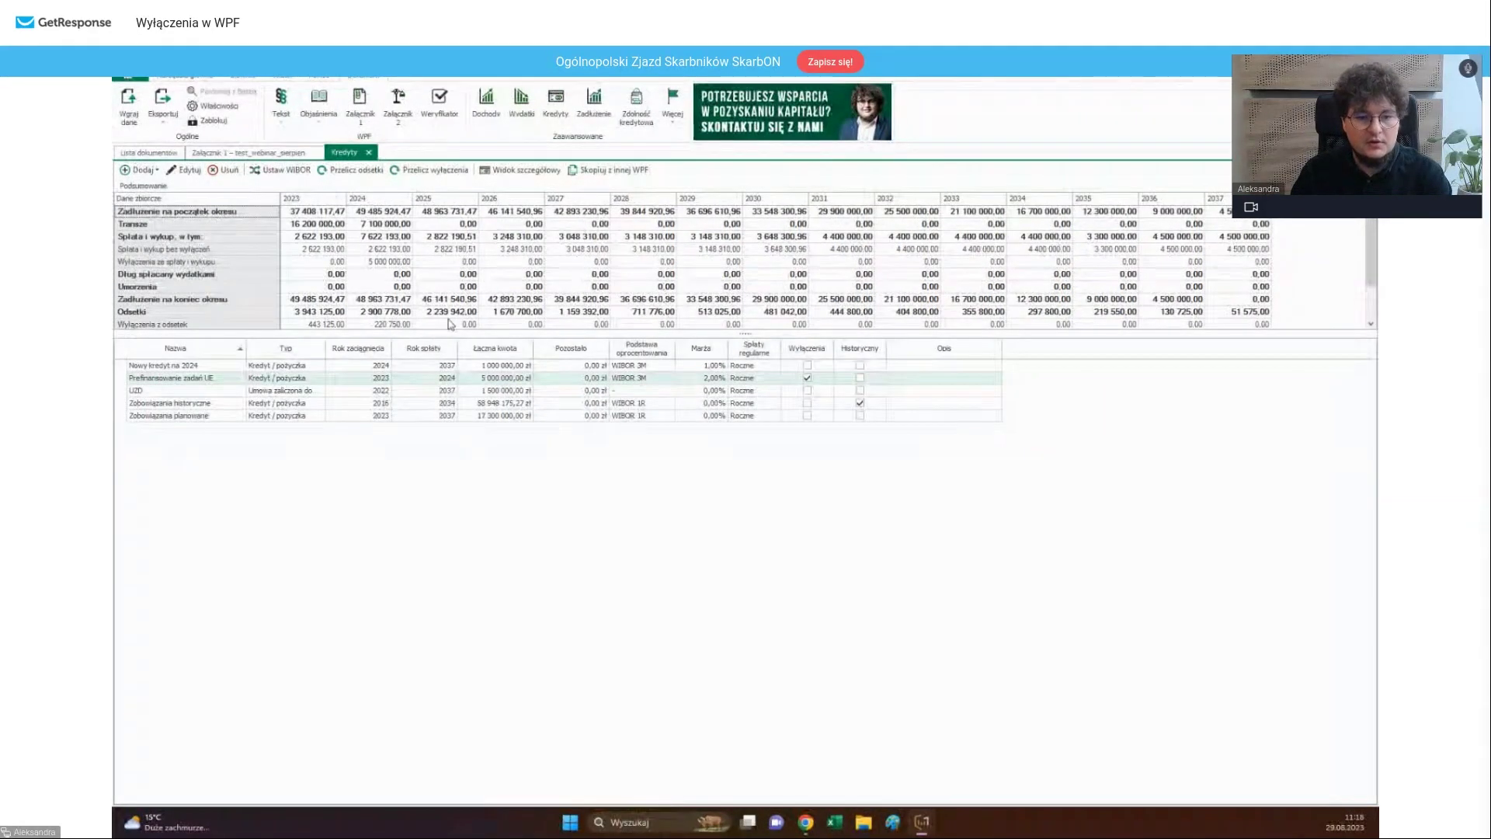
- Review the exclusion settings of Prefinansowanie zadań UE and the description of its pre-financing exclusion, then close its repayment plan
left_click(174, 379)
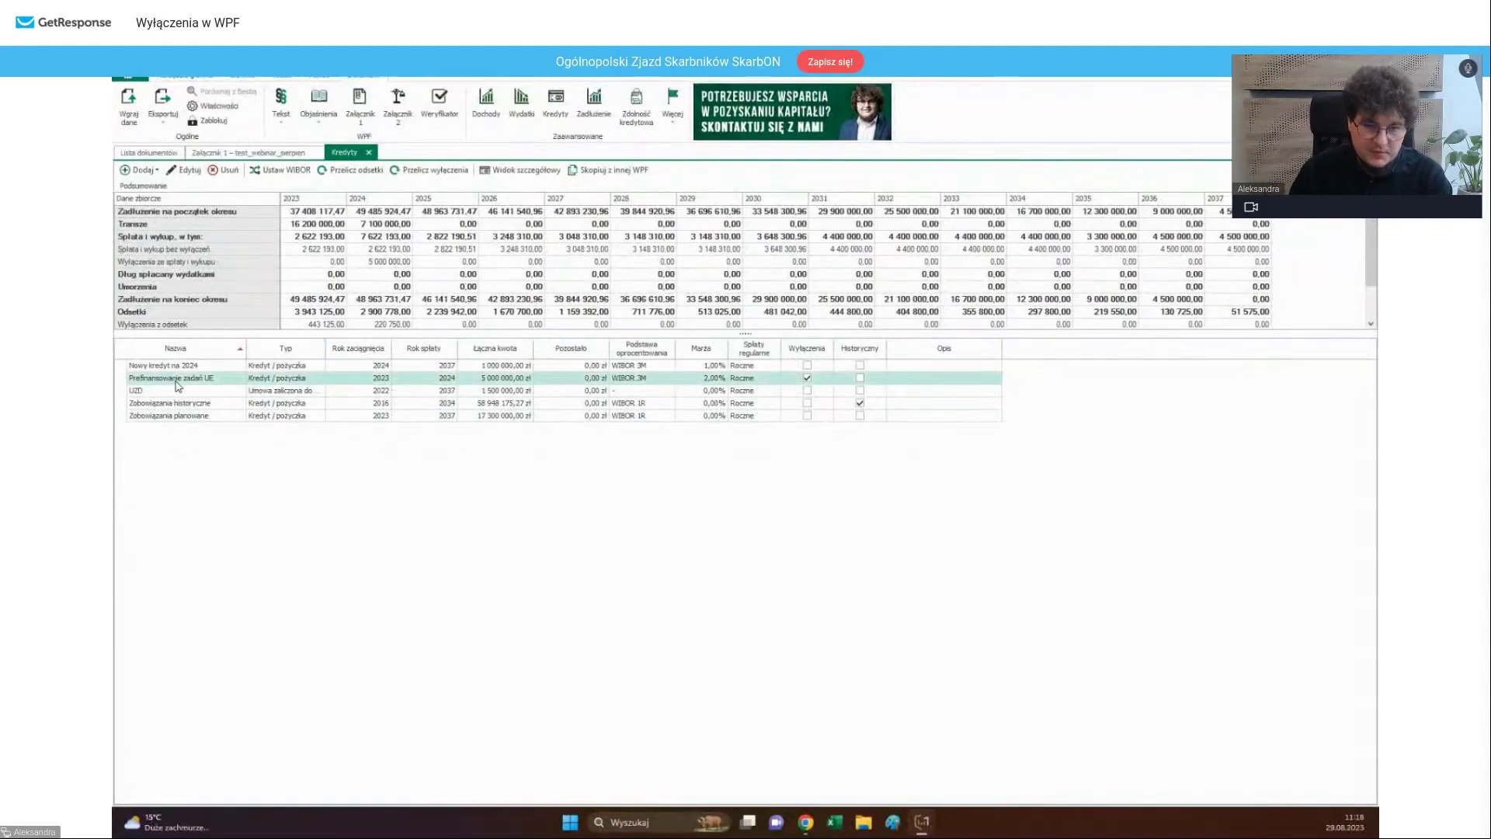
double_click(176, 380)
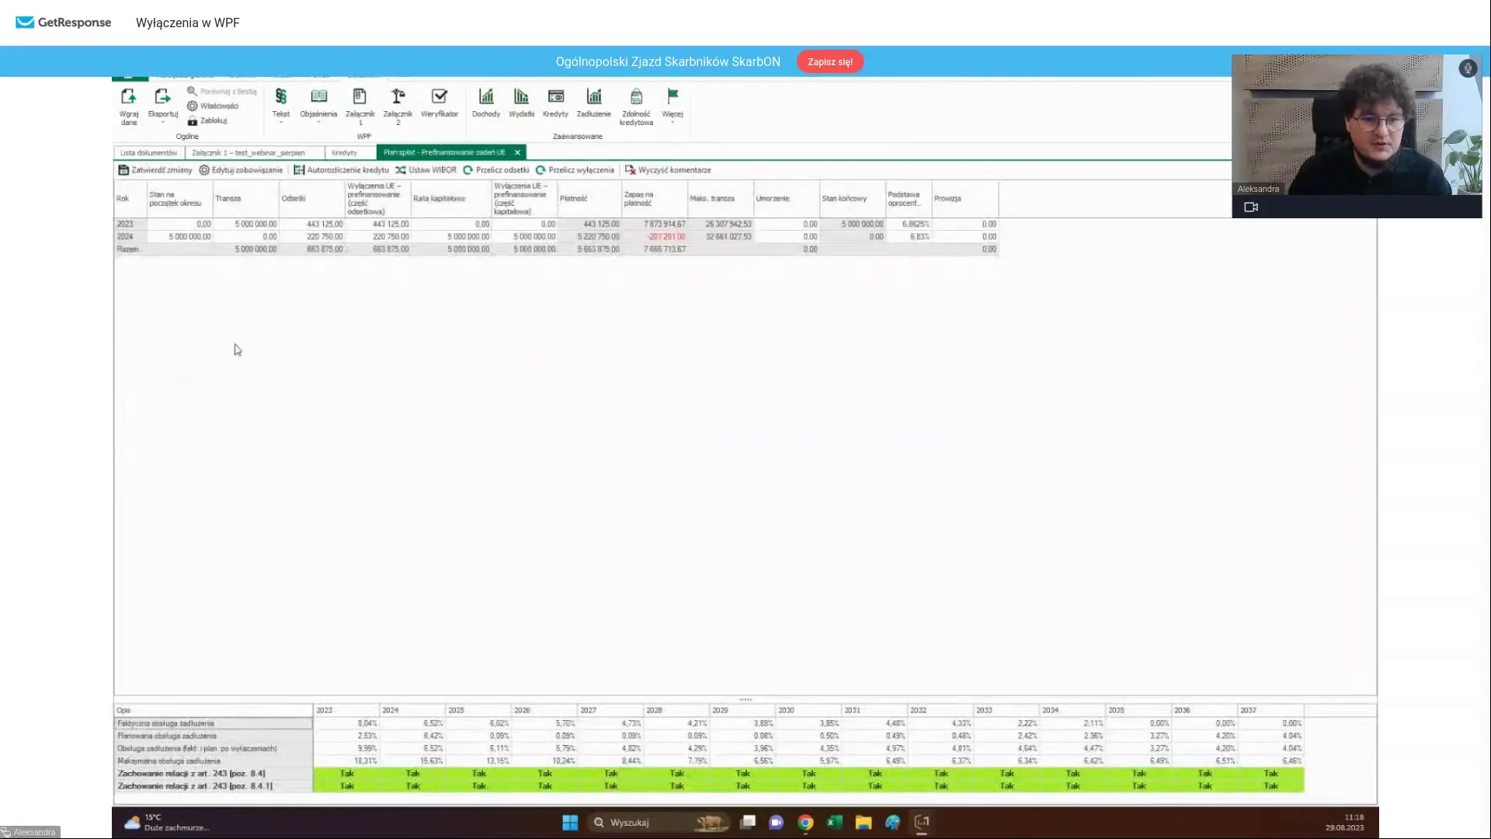
left_click(518, 153)
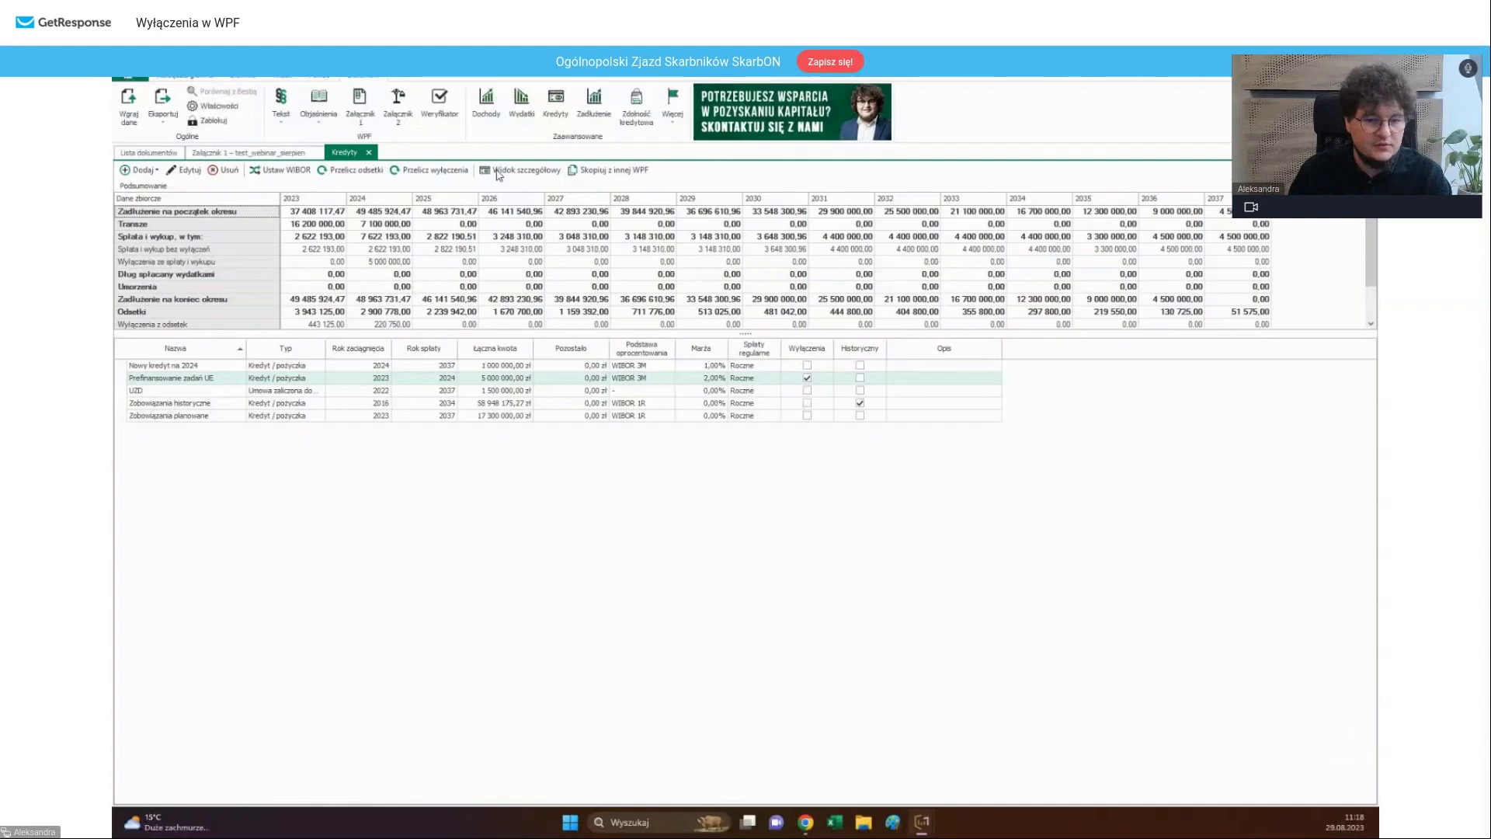
left_click(182, 379)
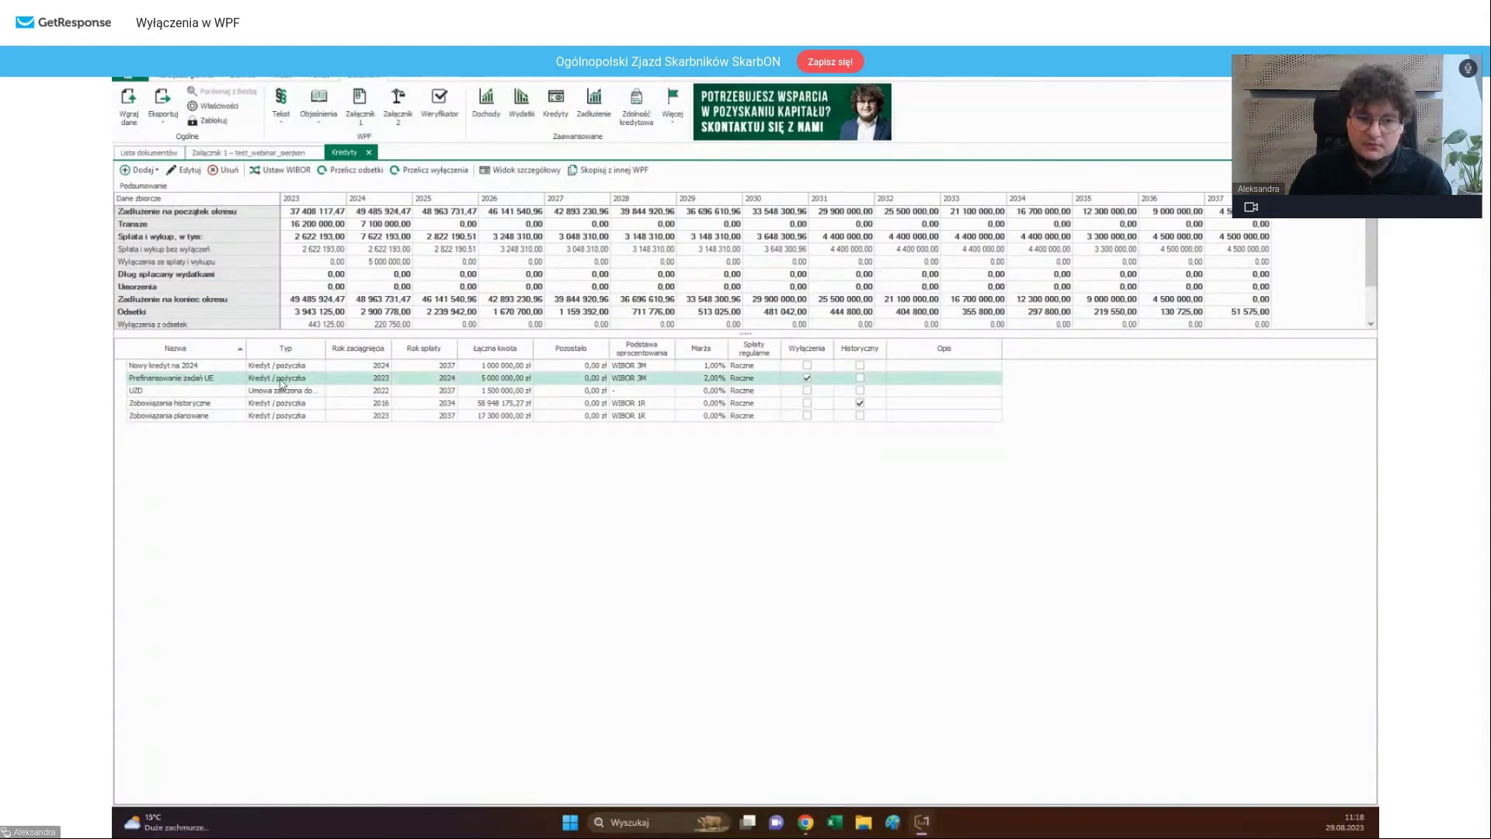
double_click(233, 381)
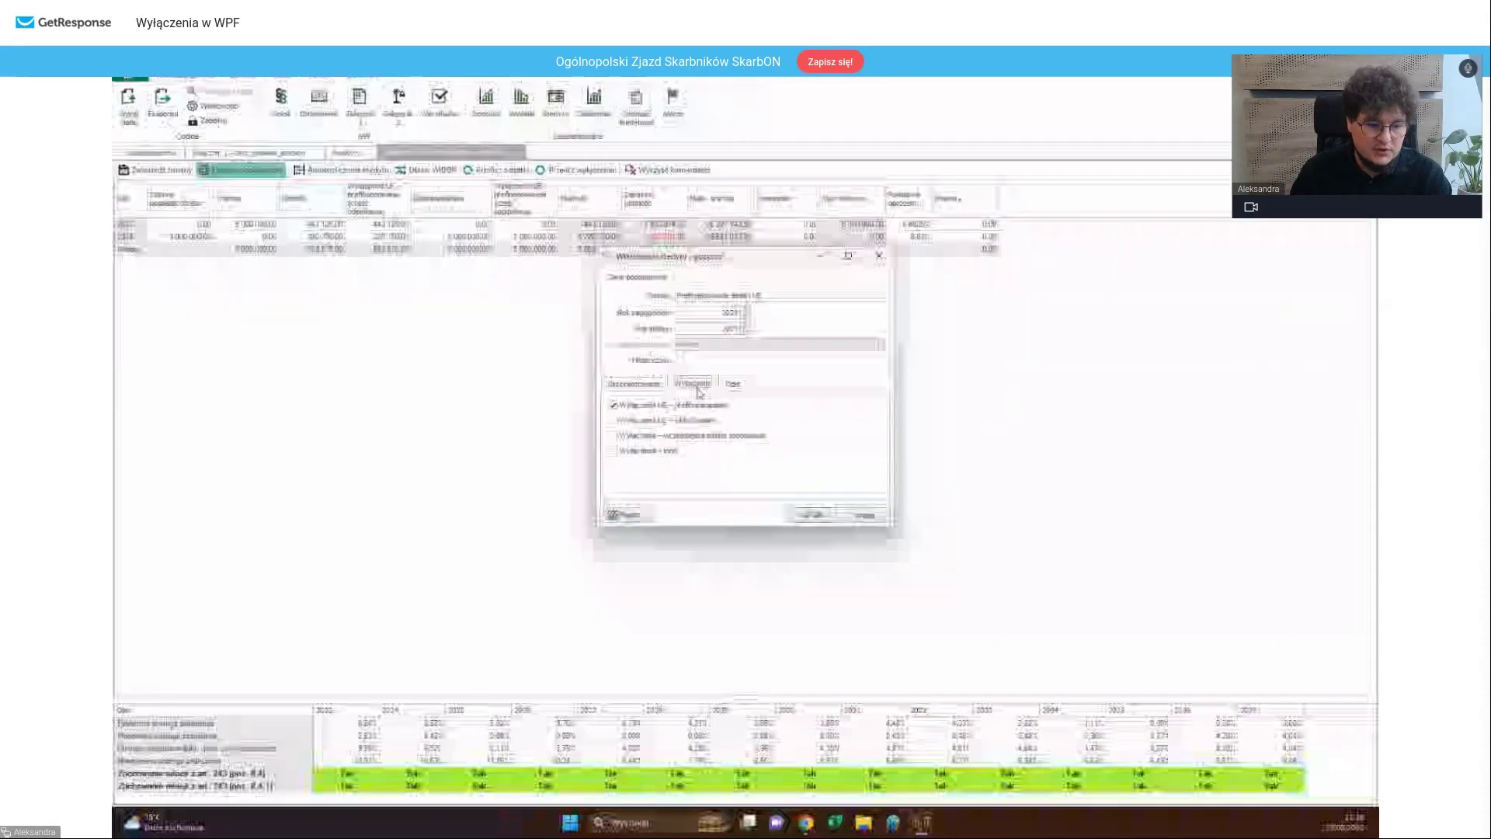
mouse_move(659, 410)
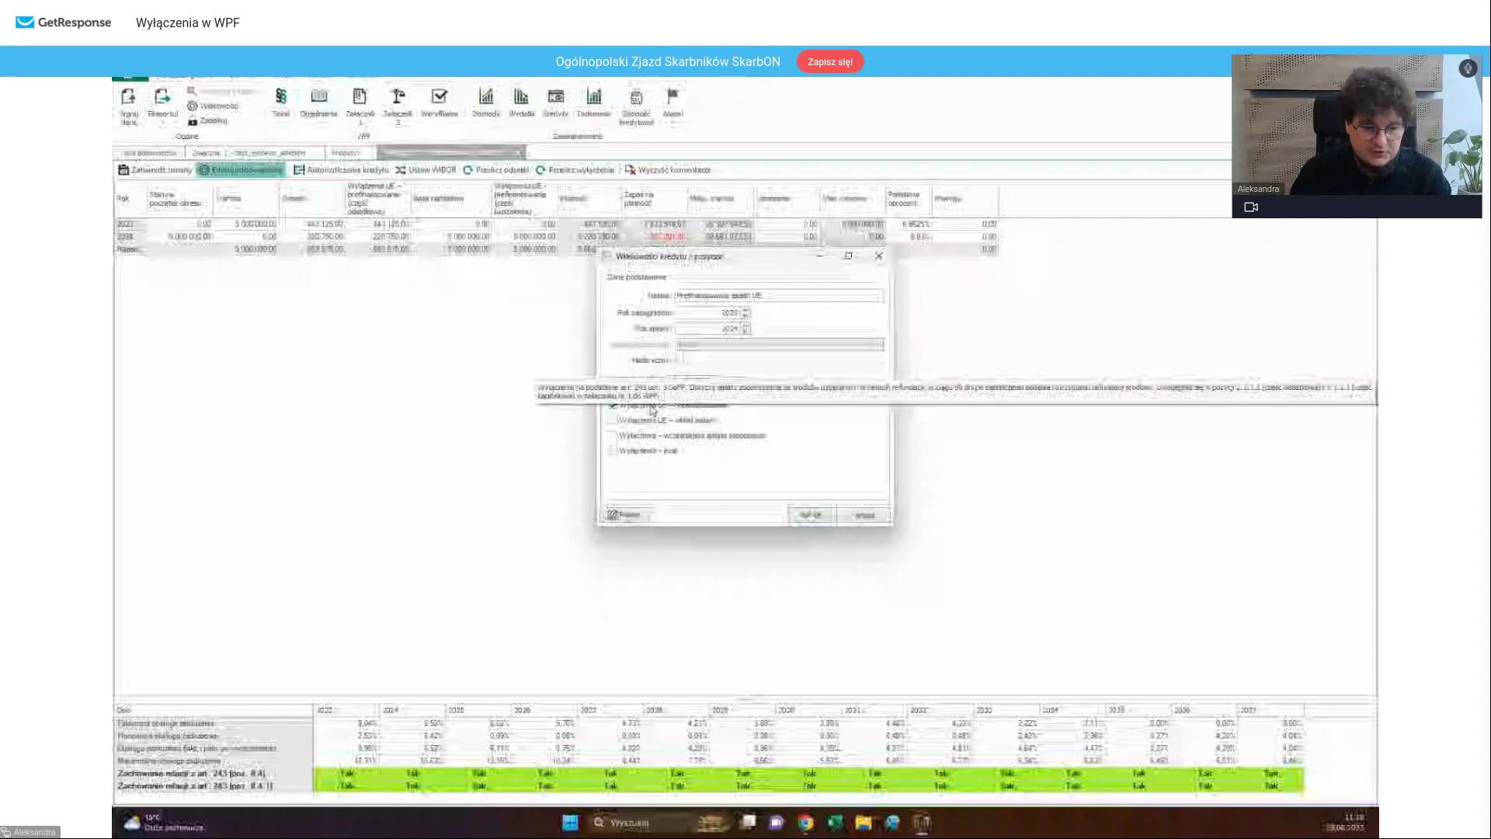
key("Return")
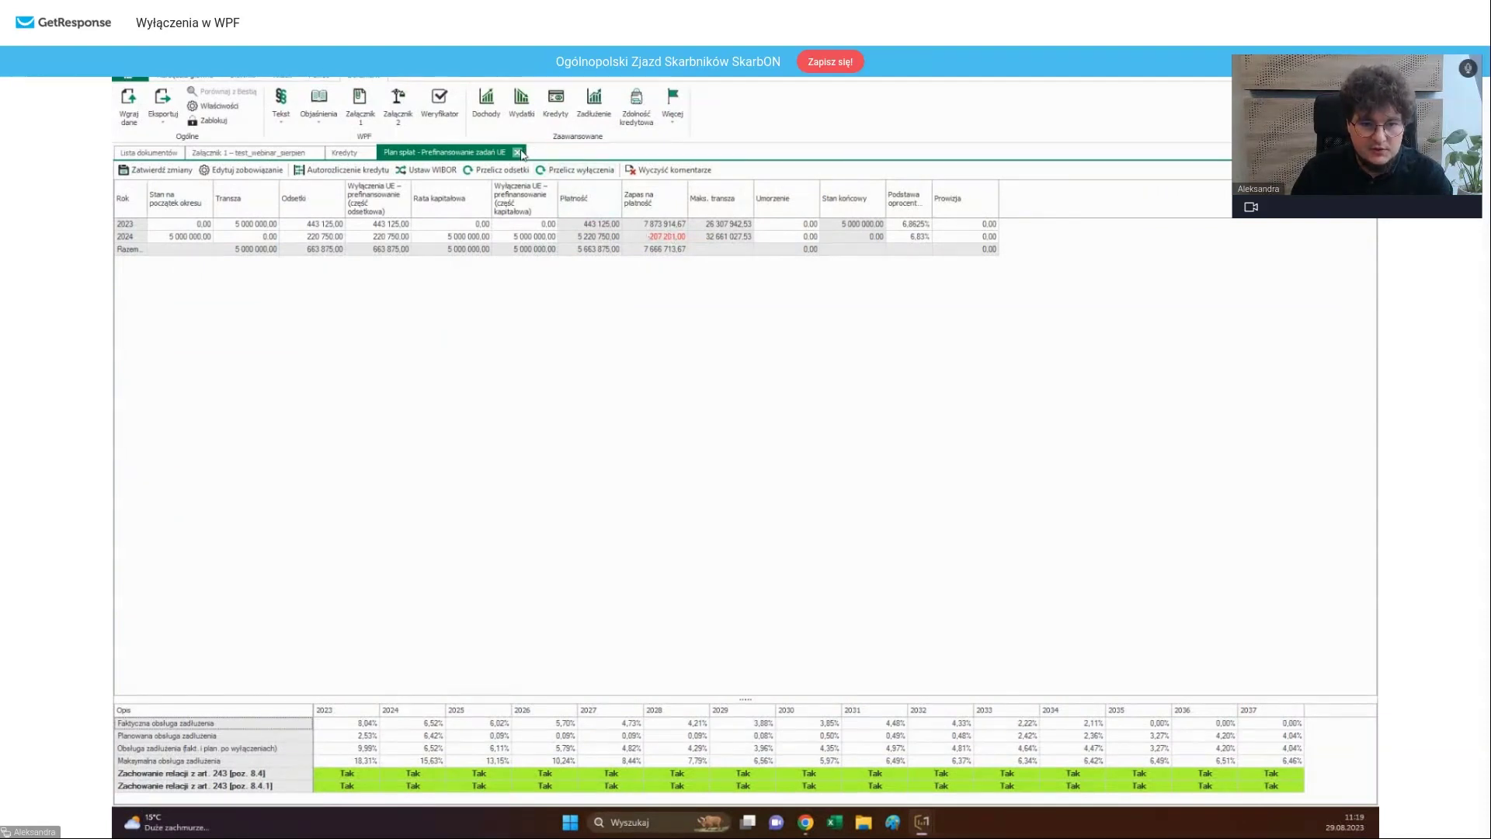
left_click(517, 153)
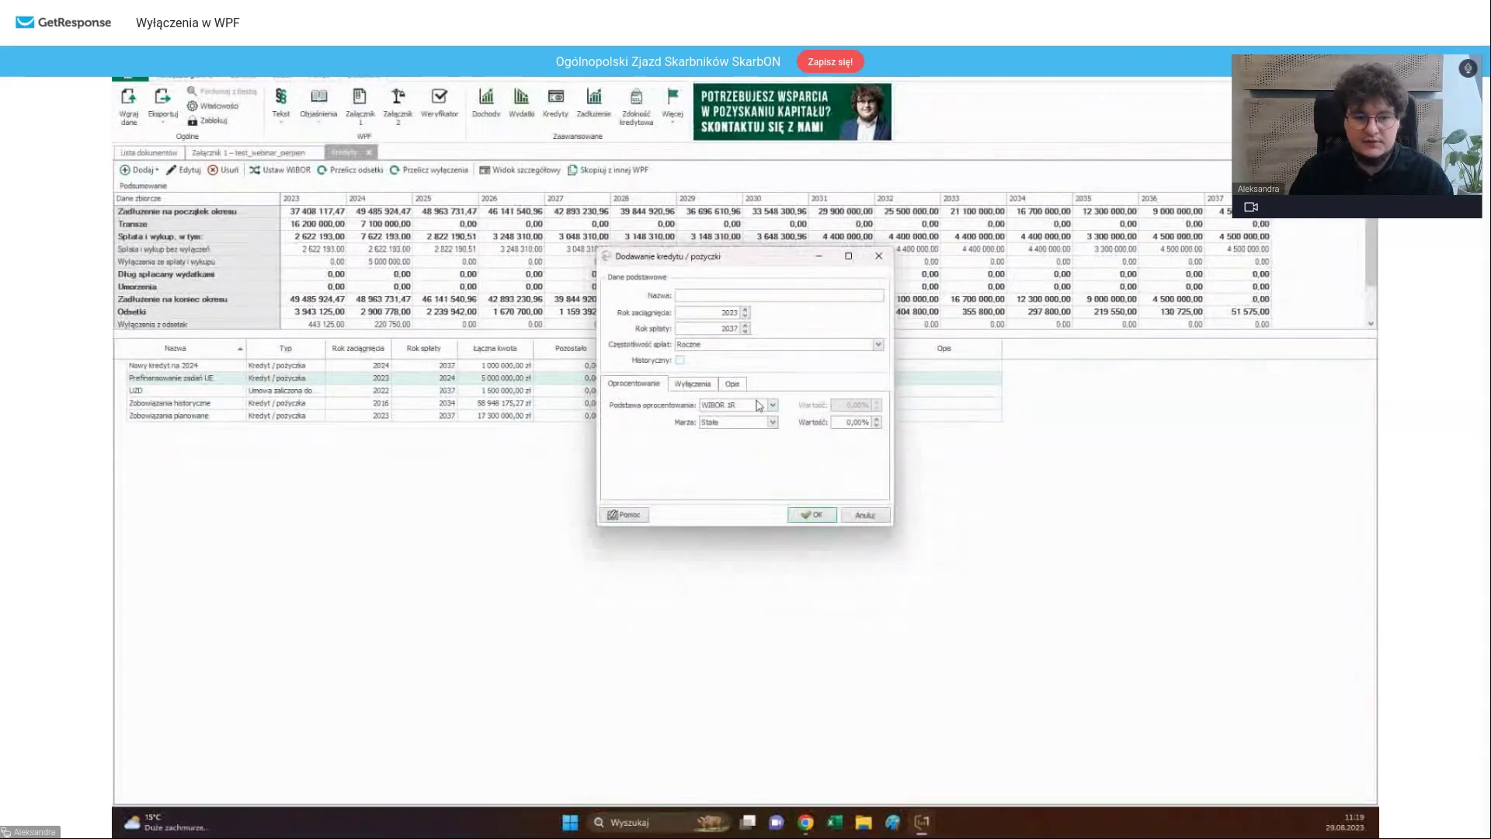
- Add a loan named Wkład Własny UE with WIBOR 3M, a 2,00% margin and the Wyłączenia UE – wkład własny exclusion
left_click(708, 292)
type("Wk")
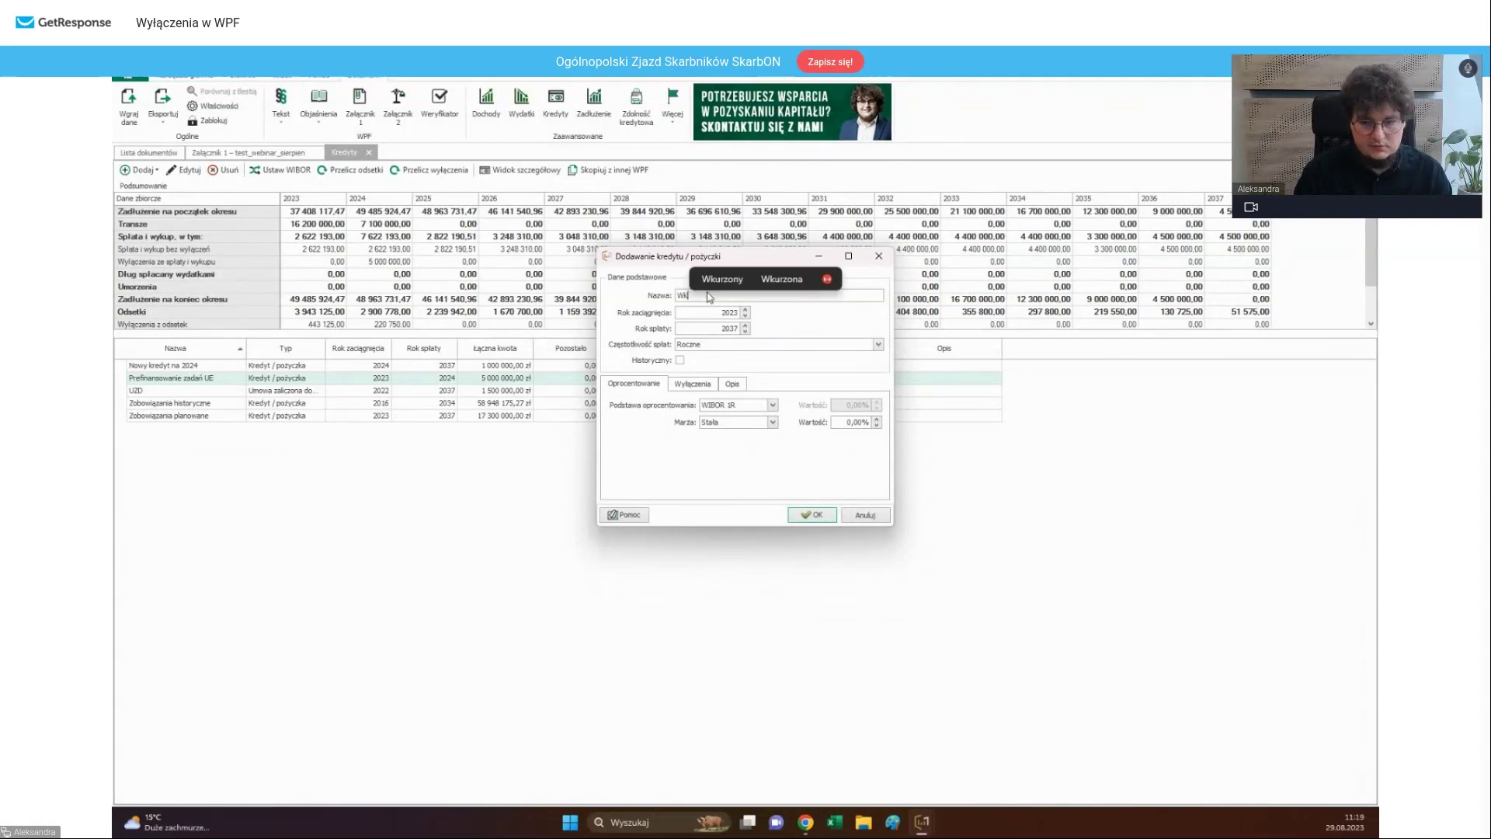
type("ład Własn")
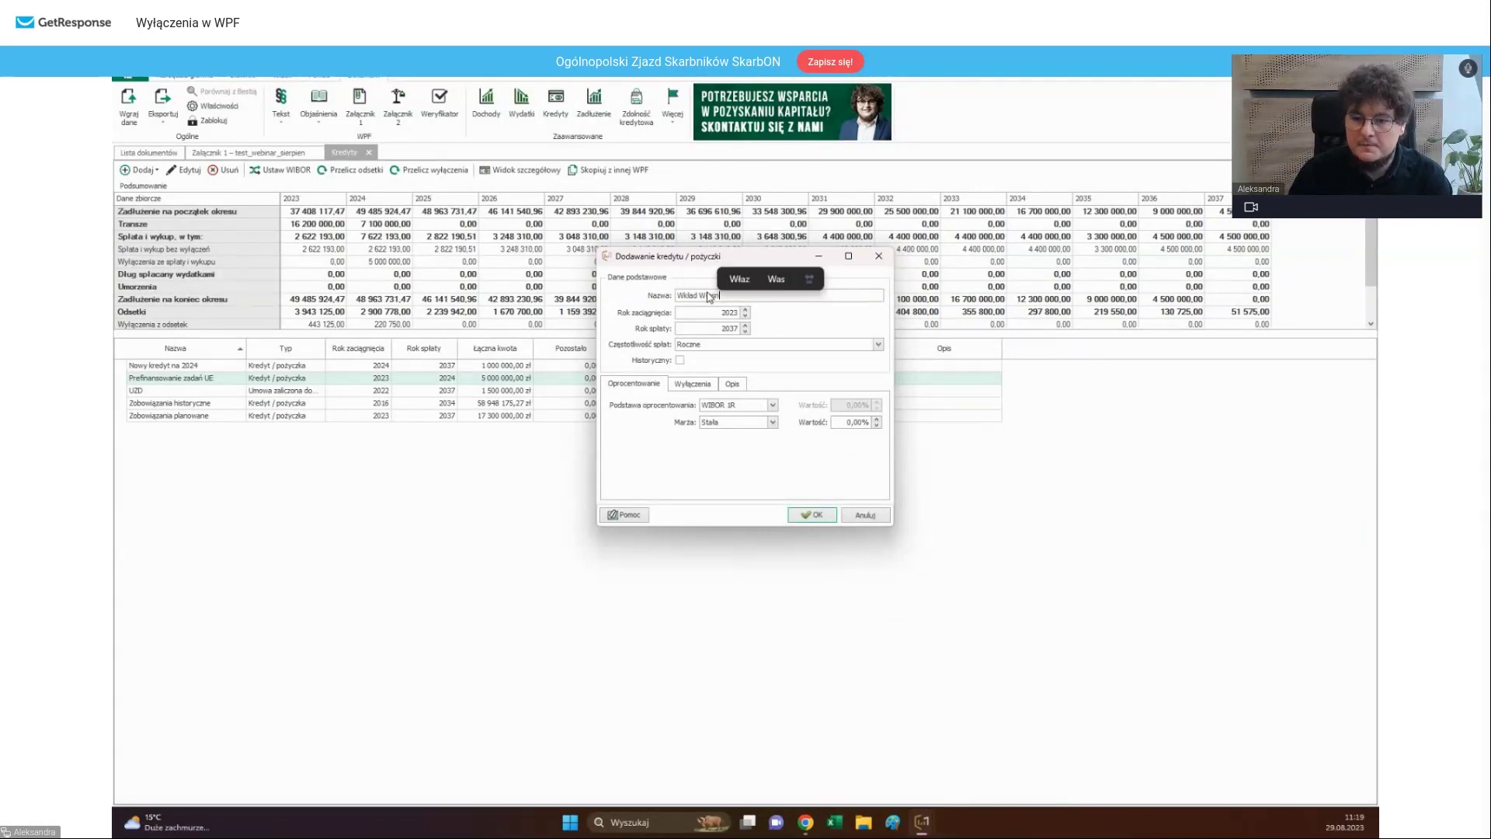
type("y UE")
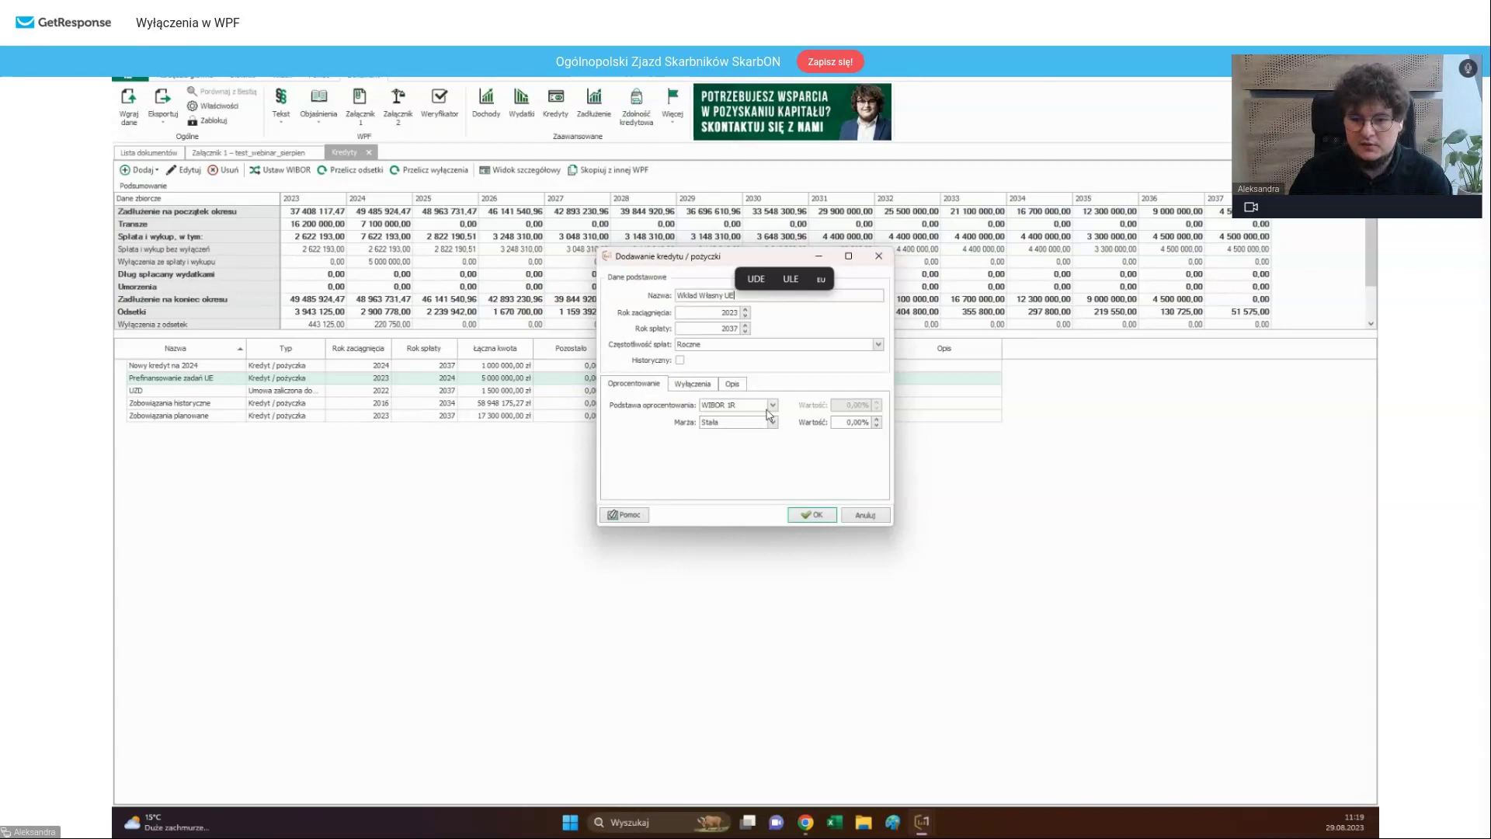
left_click(692, 384)
left_click(613, 420)
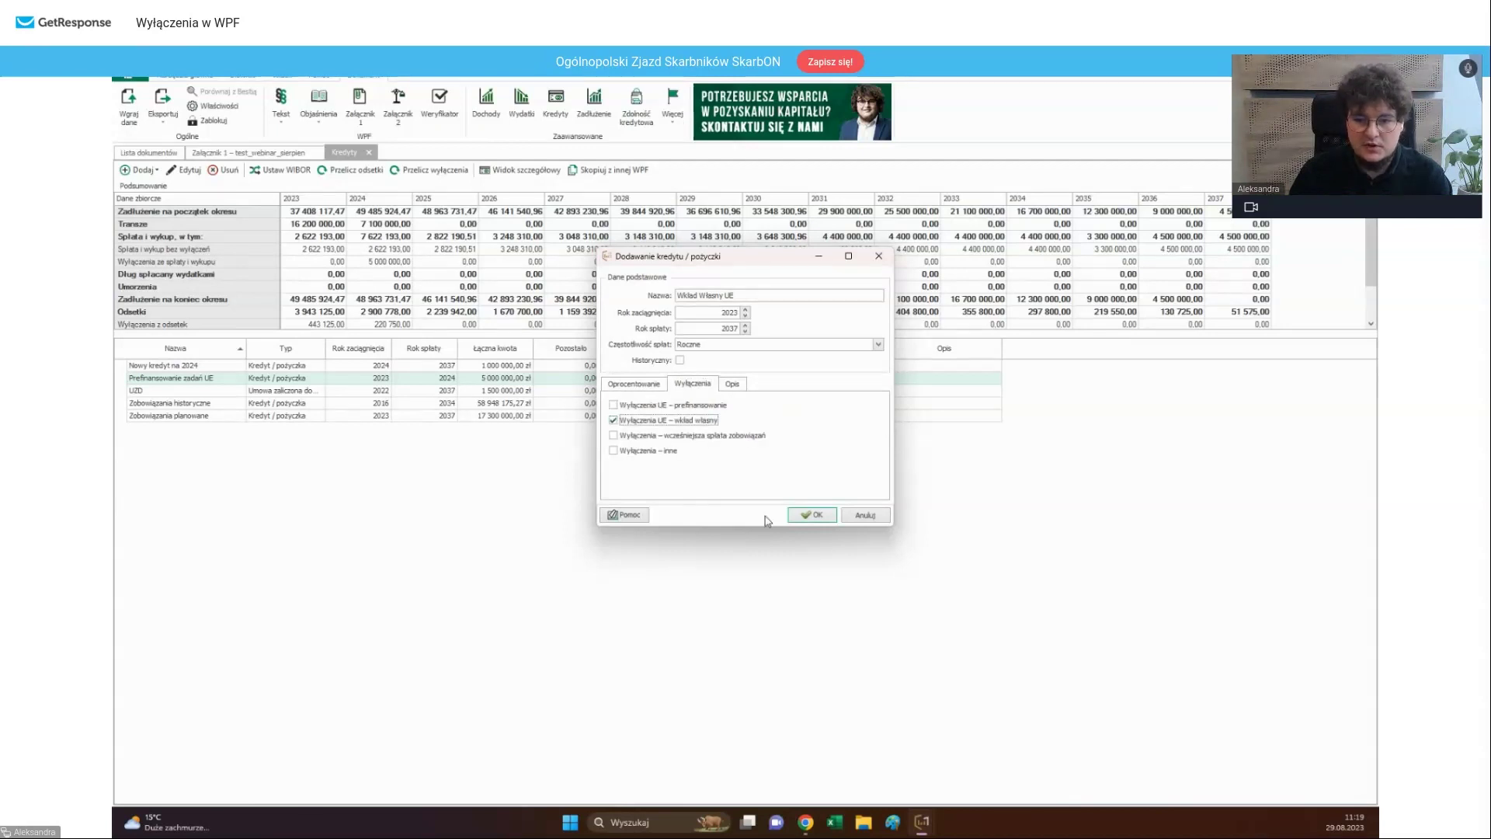
left_click(816, 515)
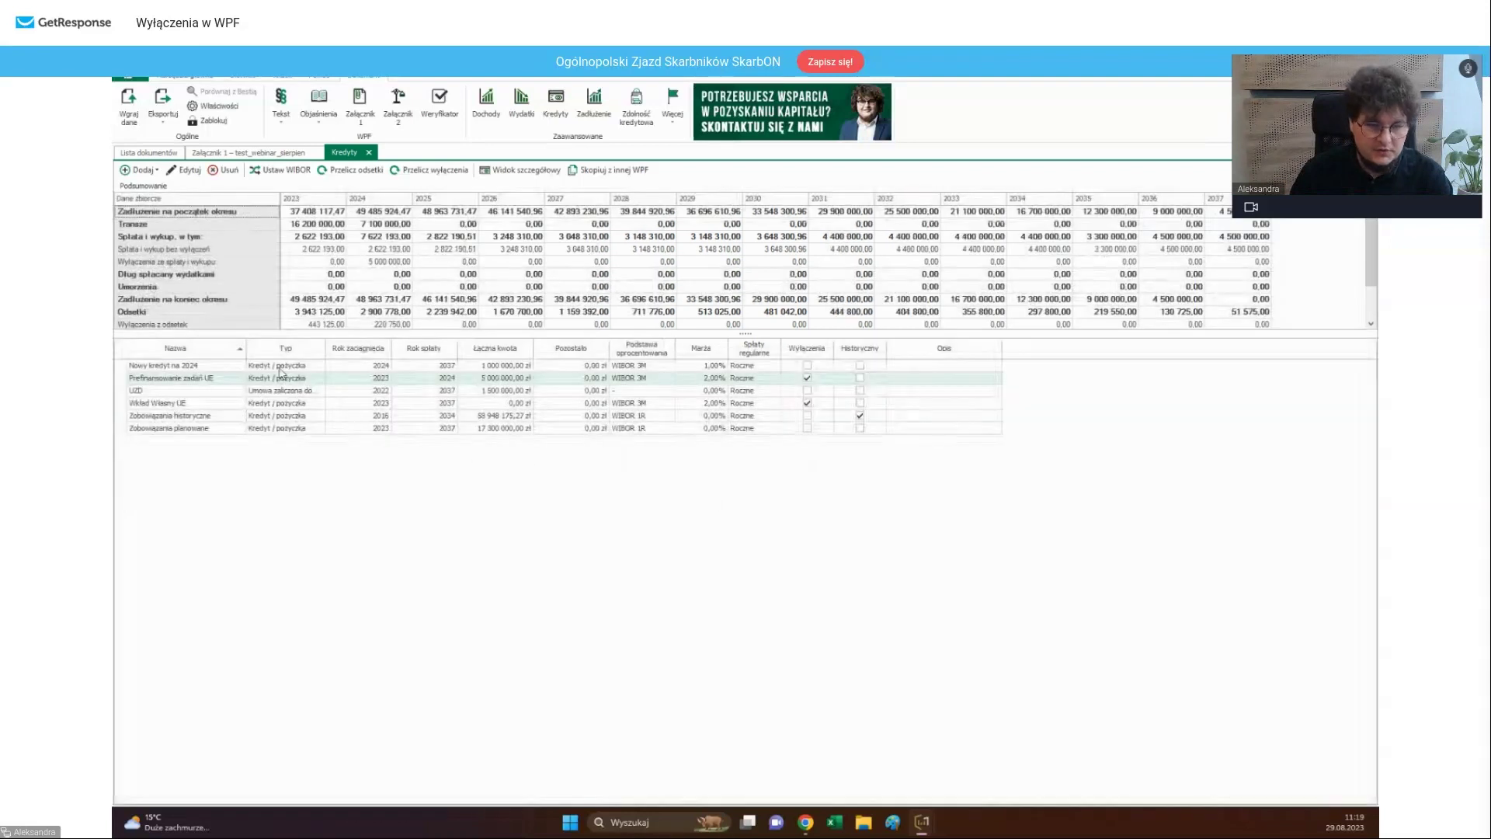
- Review the exclusion settings in the properties of the Wkład Własny UE loan, then close the properties
left_click(175, 405)
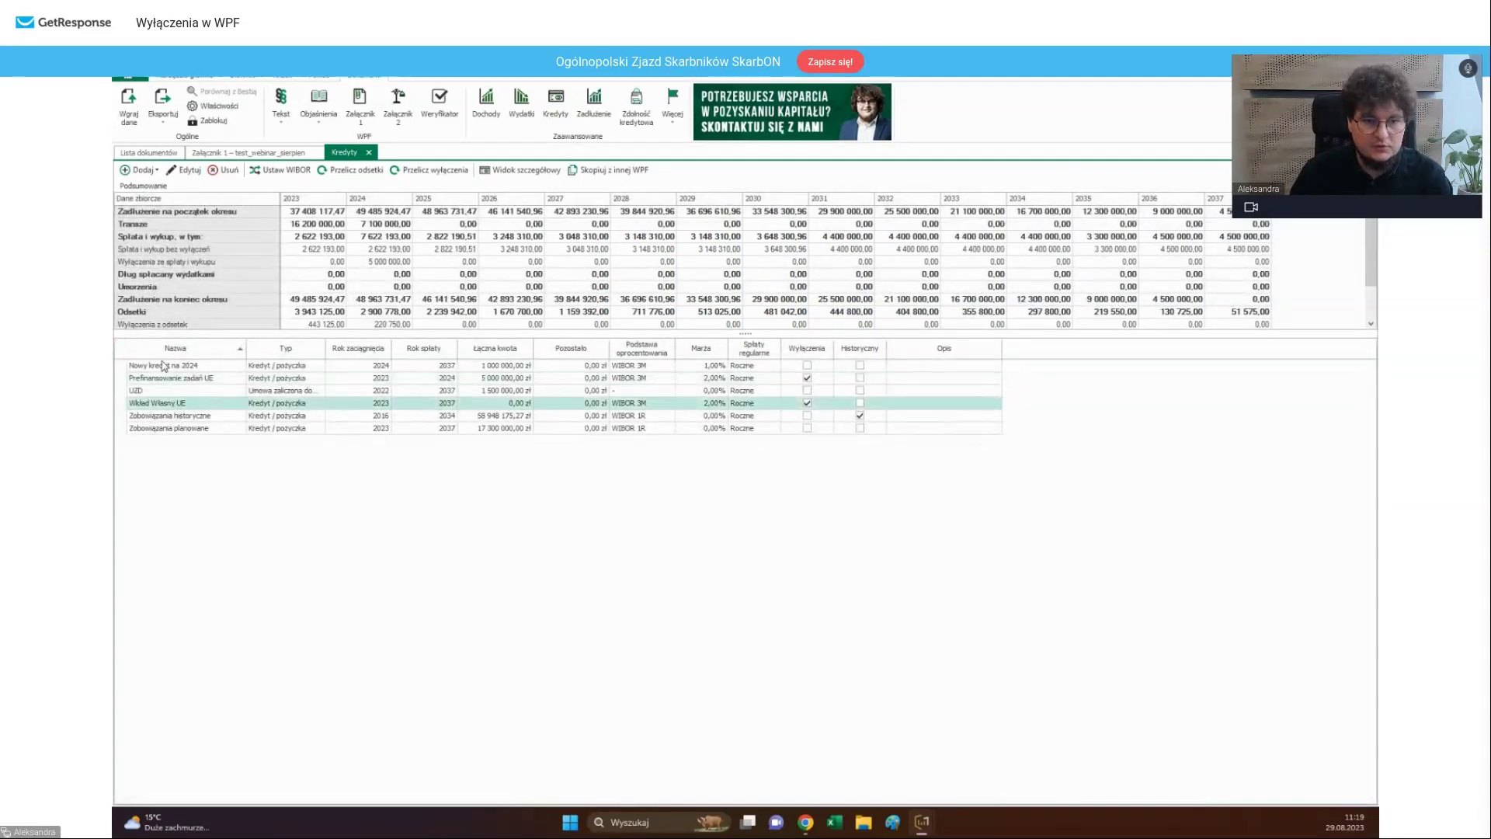
left_click(153, 169)
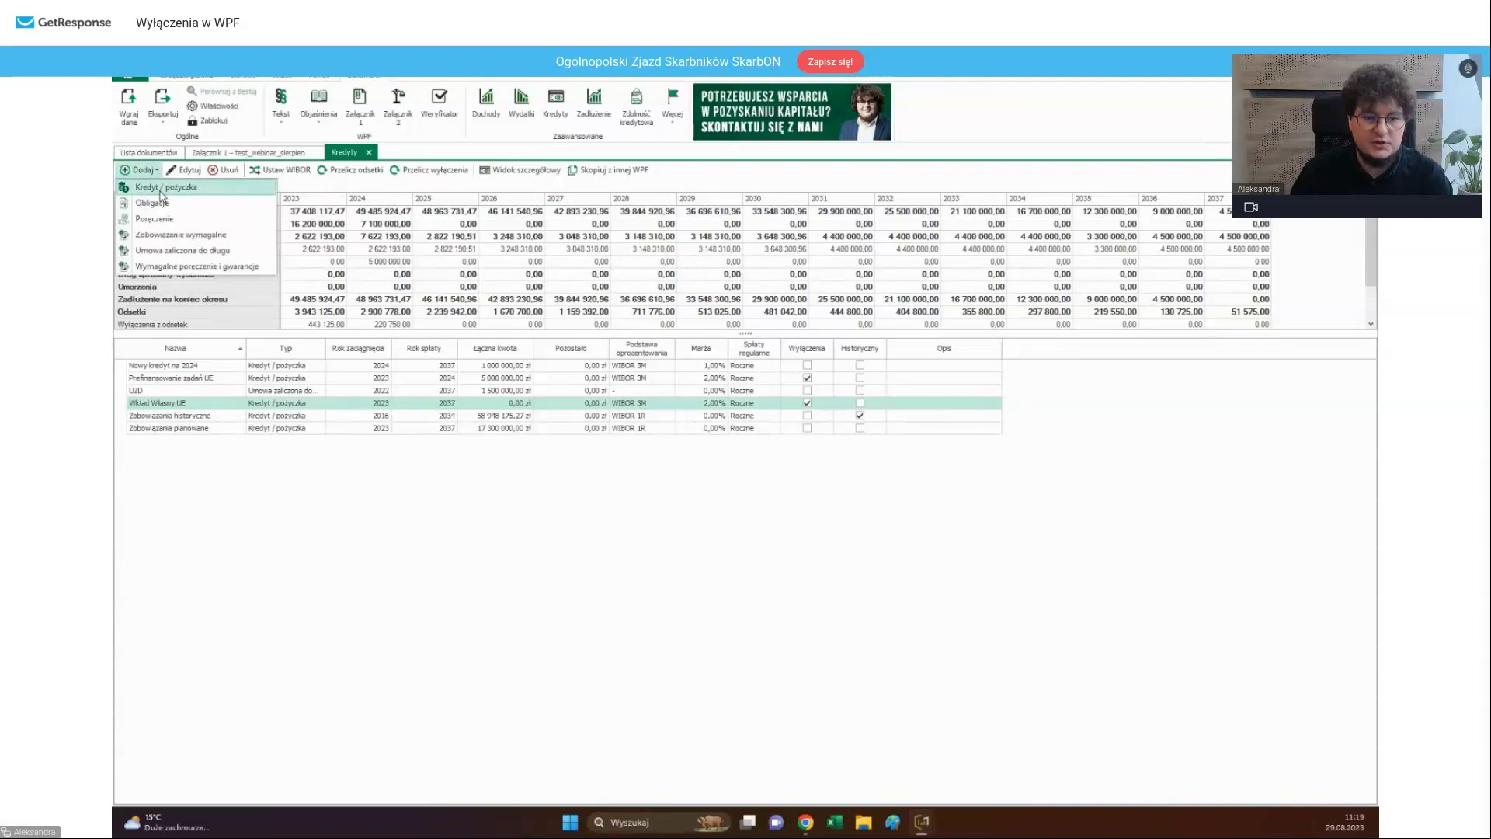
right_click(185, 406)
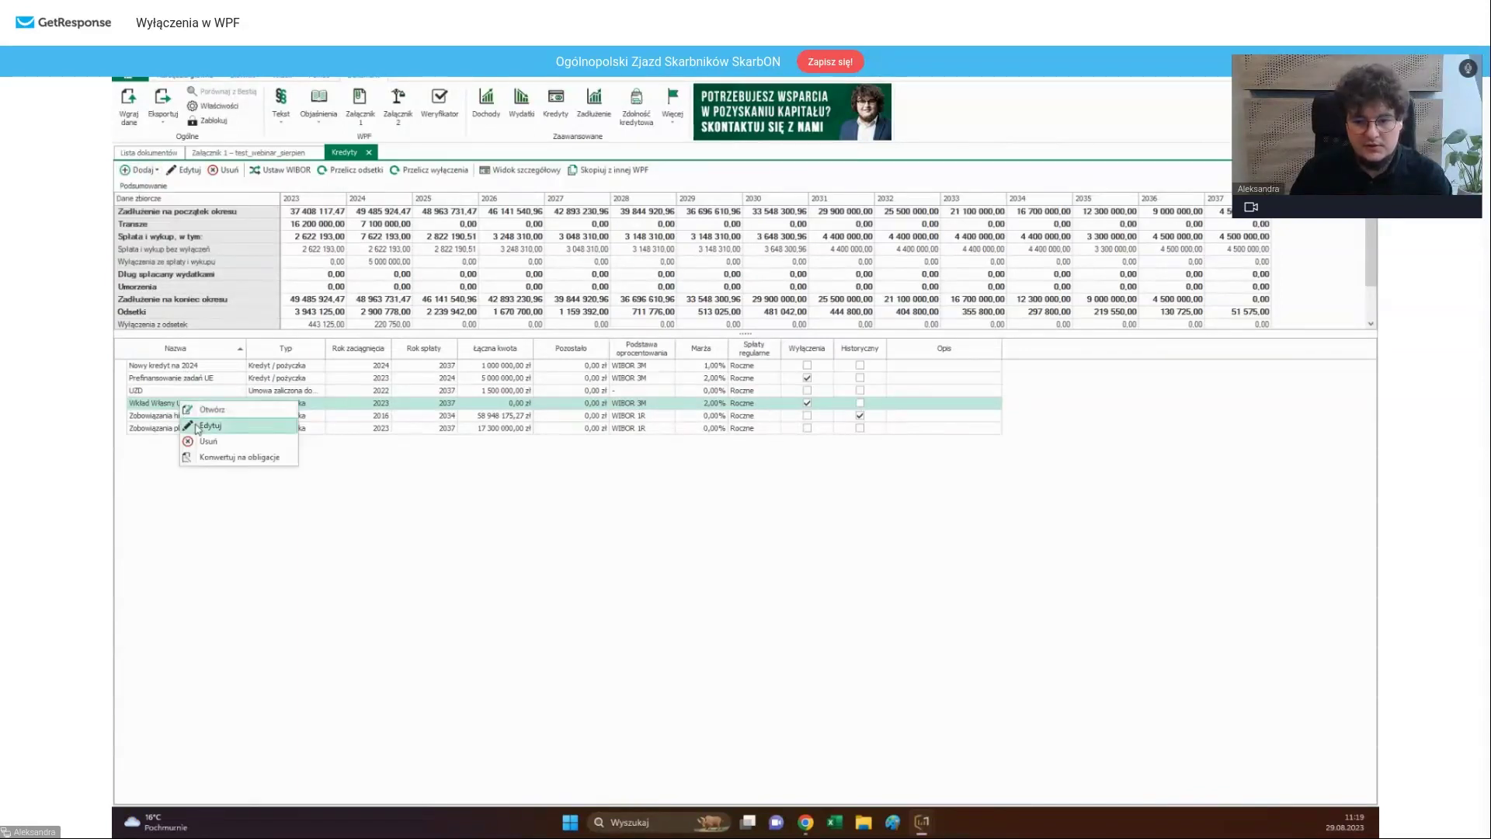
left_click(207, 425)
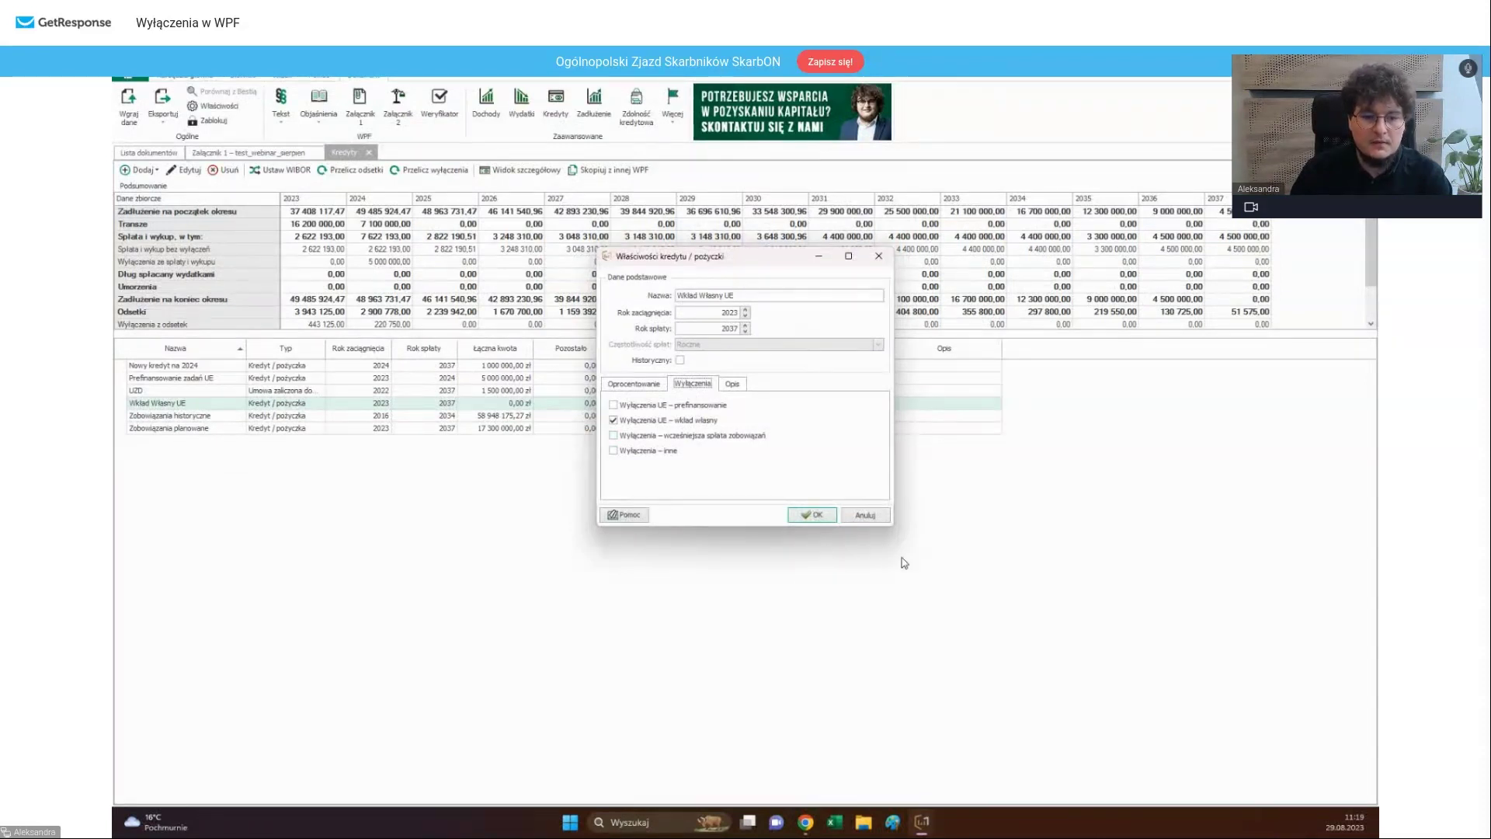
left_click(812, 515)
- Open the repayment plan of Wkład Własny UE and enter a 10 000 000 tranche for 2023
double_click(204, 403)
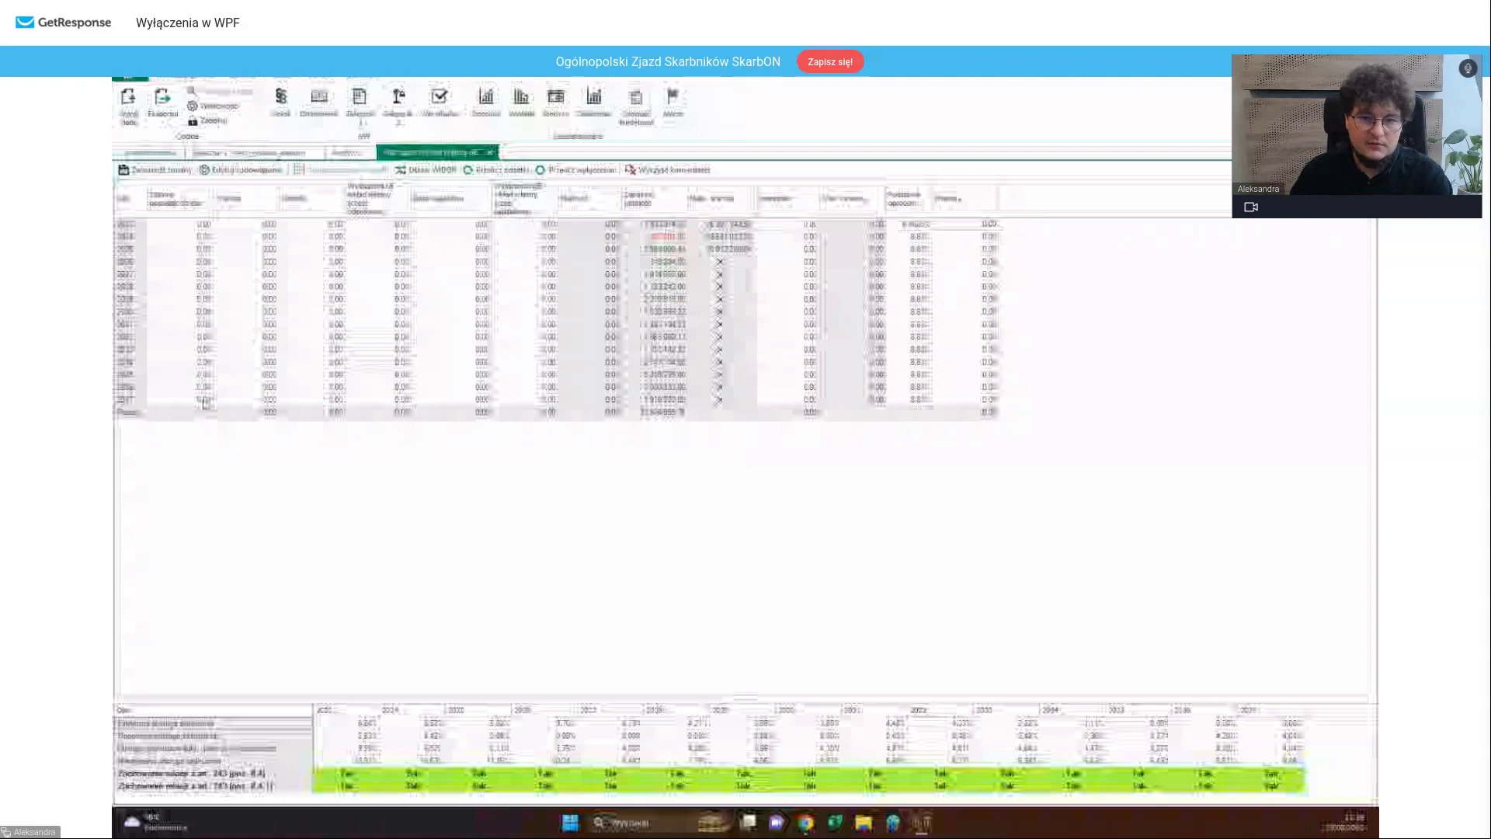
left_click(255, 230)
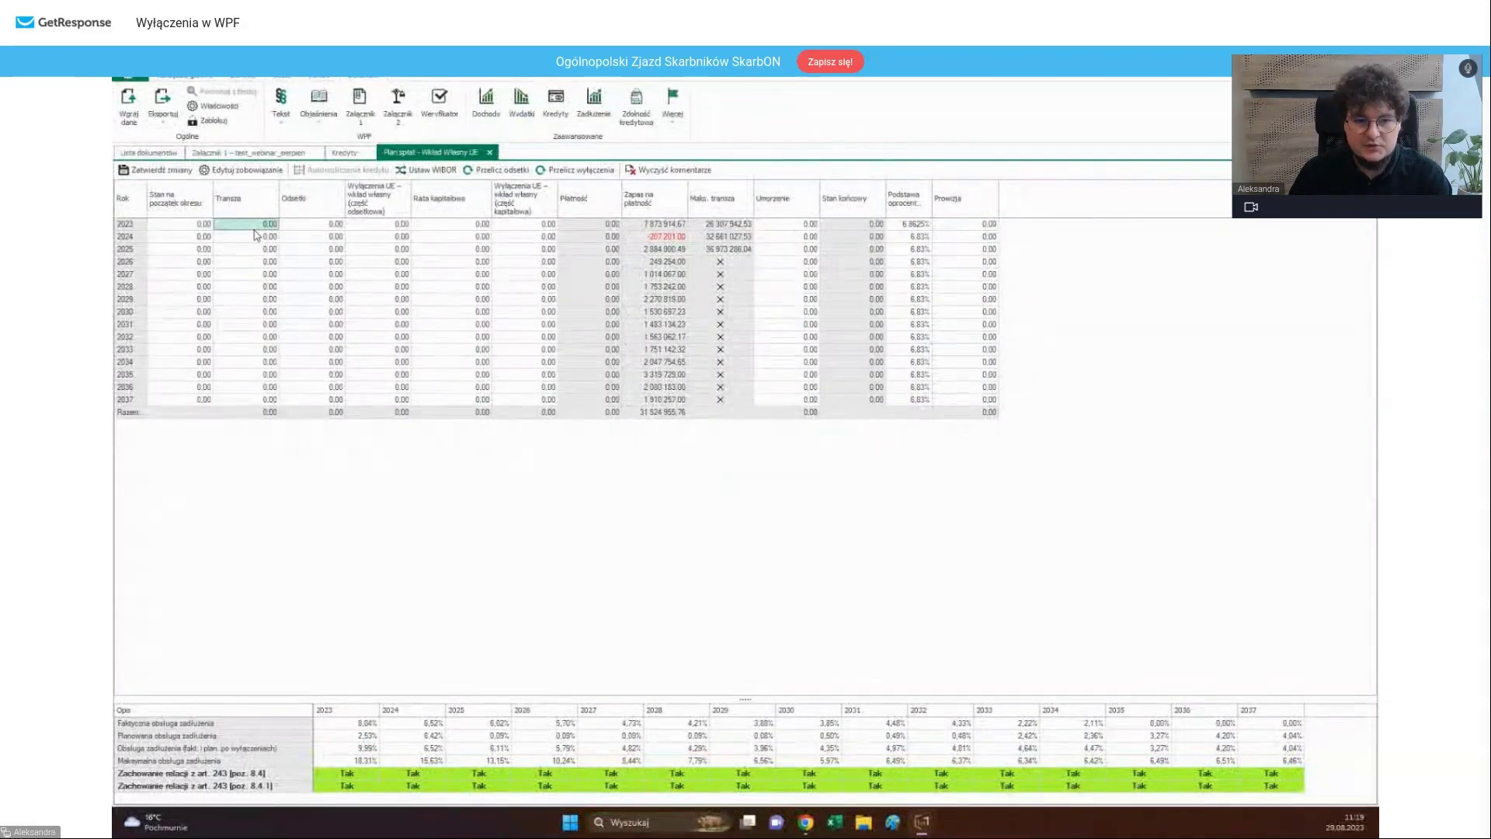
left_click(256, 229)
type("1 000")
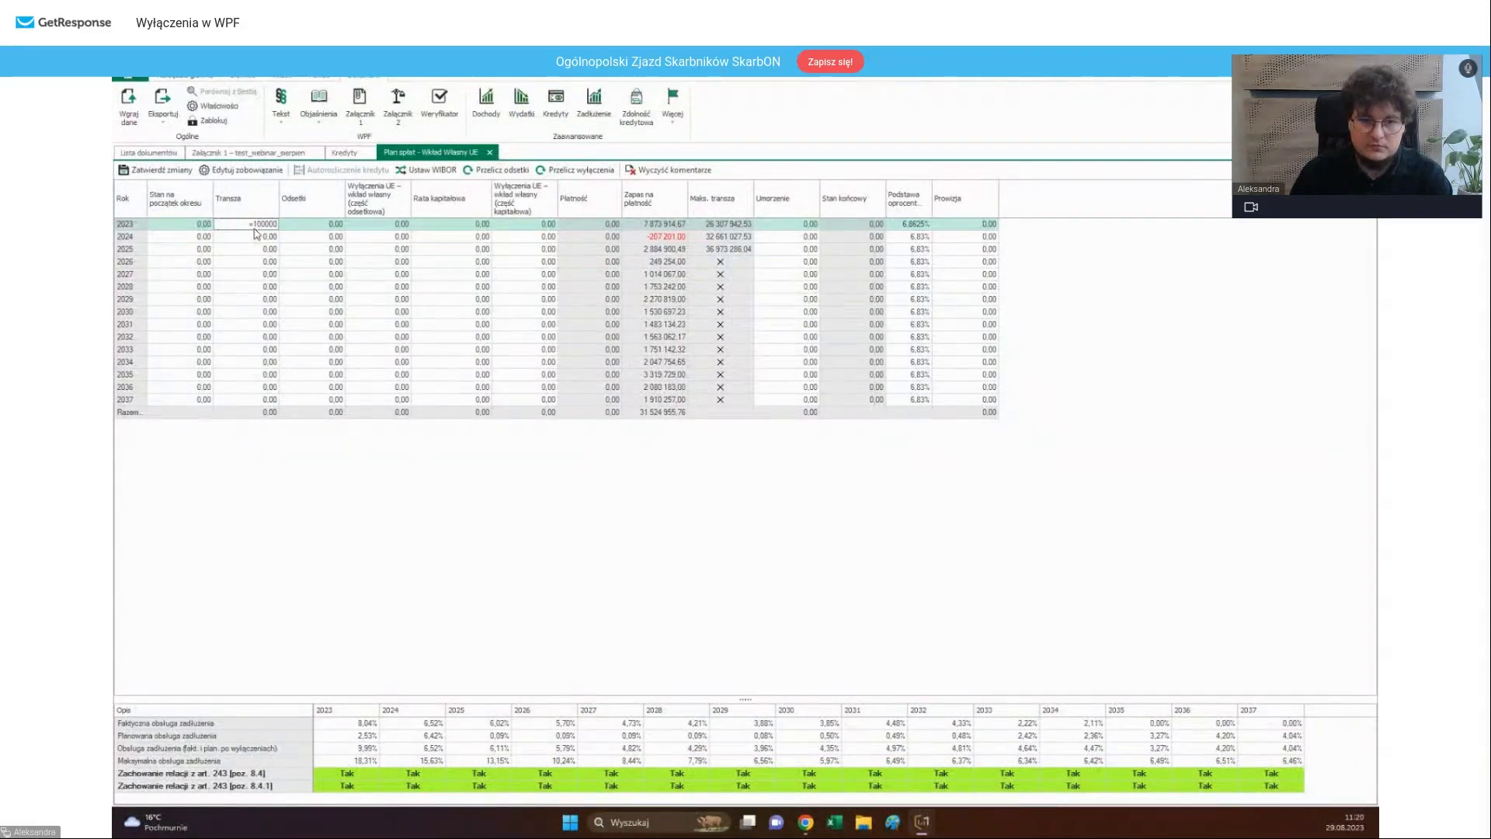
type(" 000")
key("Return")
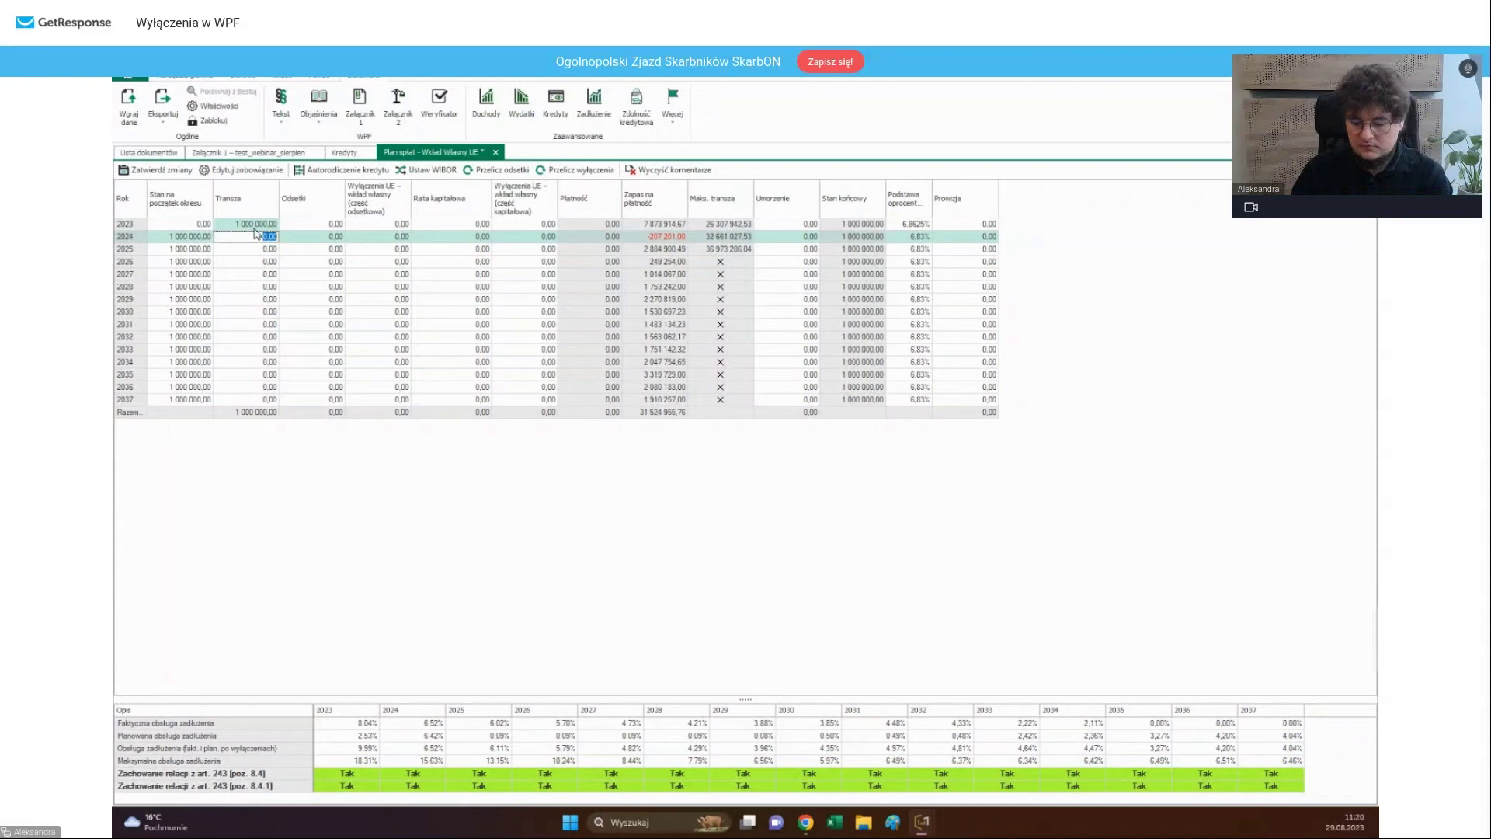
left_click(636, 341)
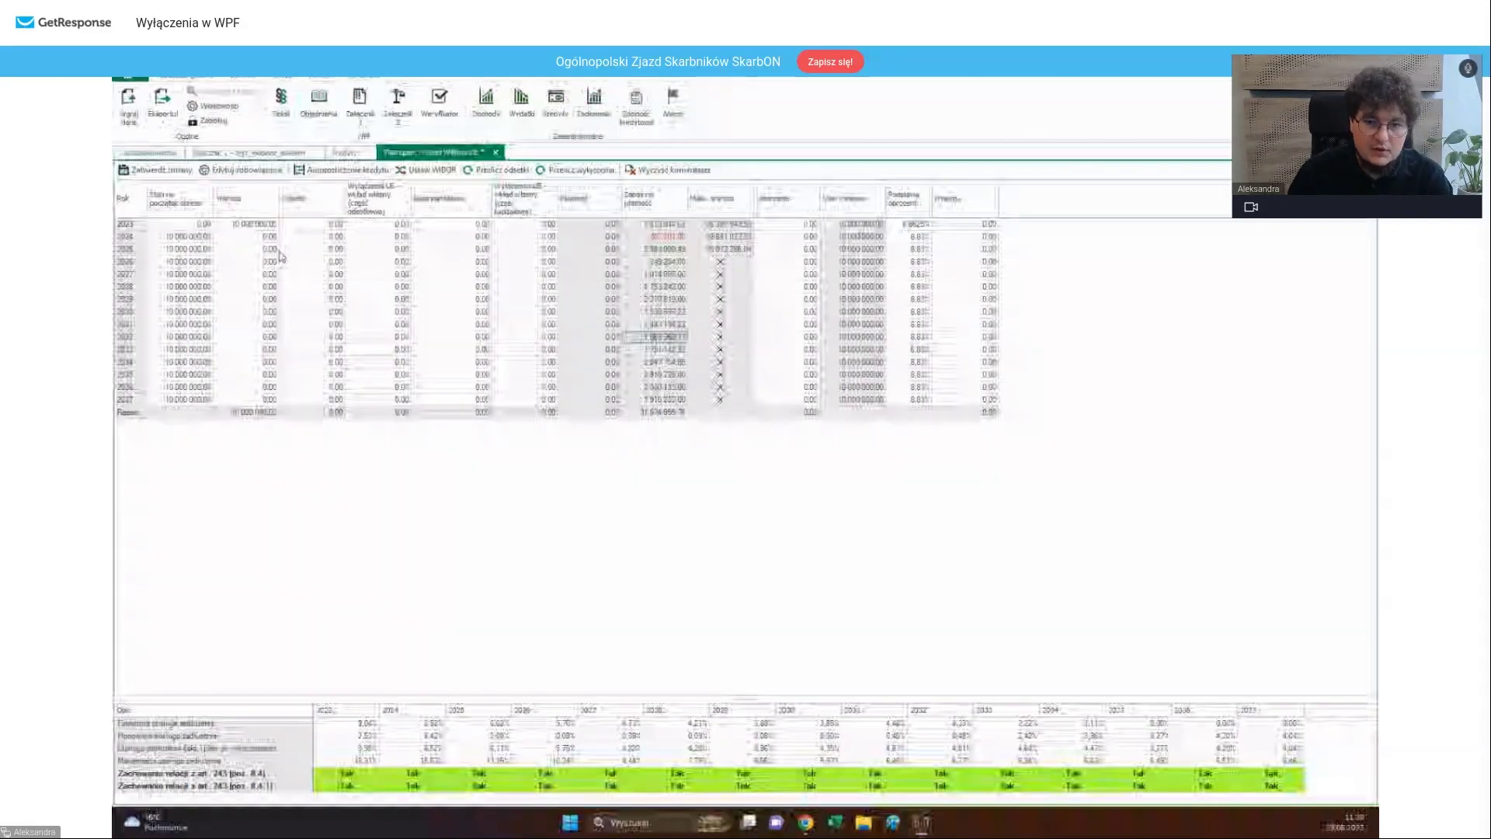
- Set the capital instalment to 1 000 000 for each year from 2028 to 2037
left_click_drag(450, 261, 476, 405)
left_click(475, 403)
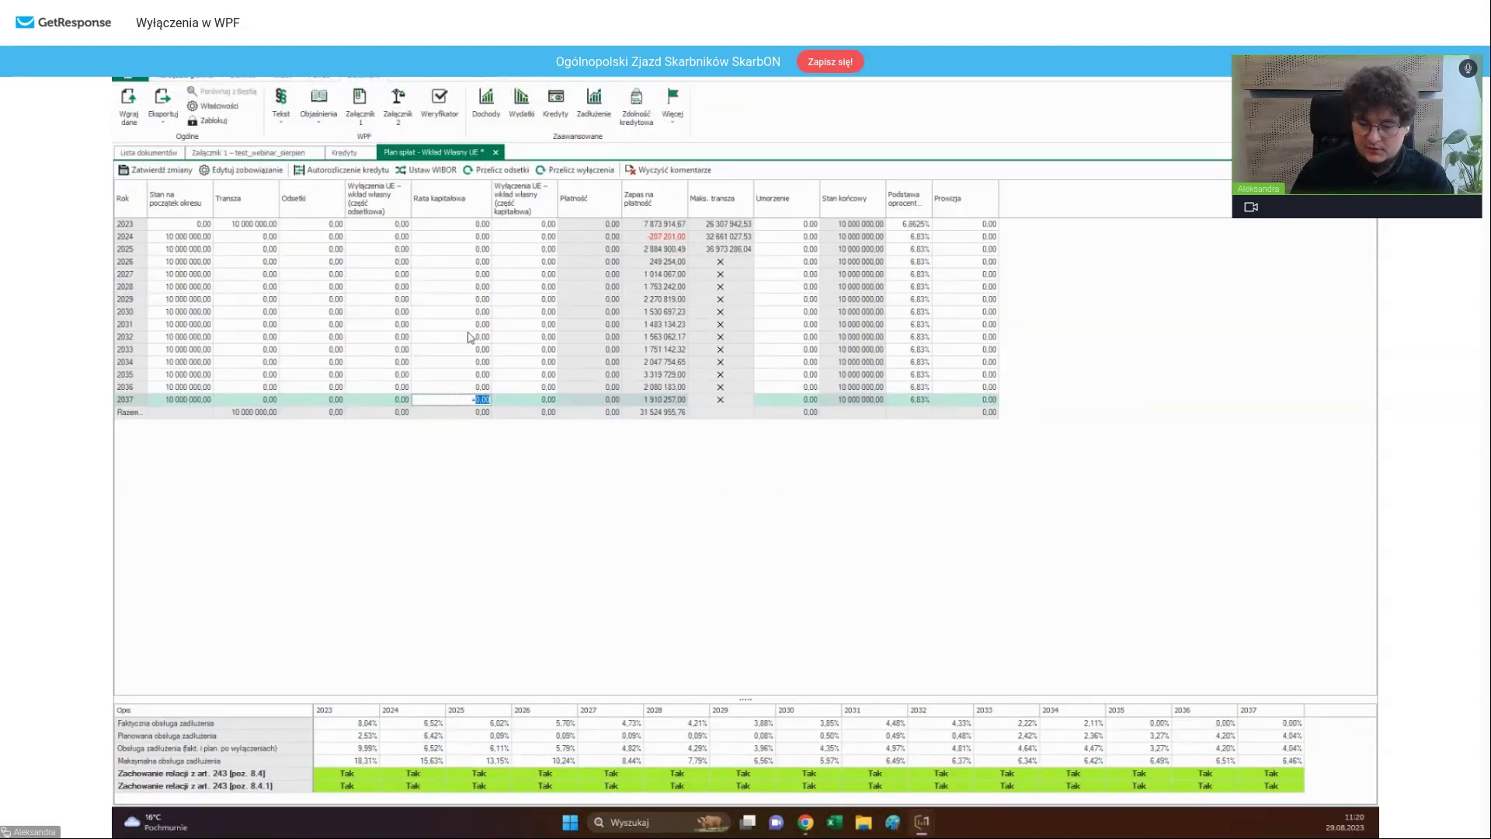
key("Escape")
left_click(458, 288)
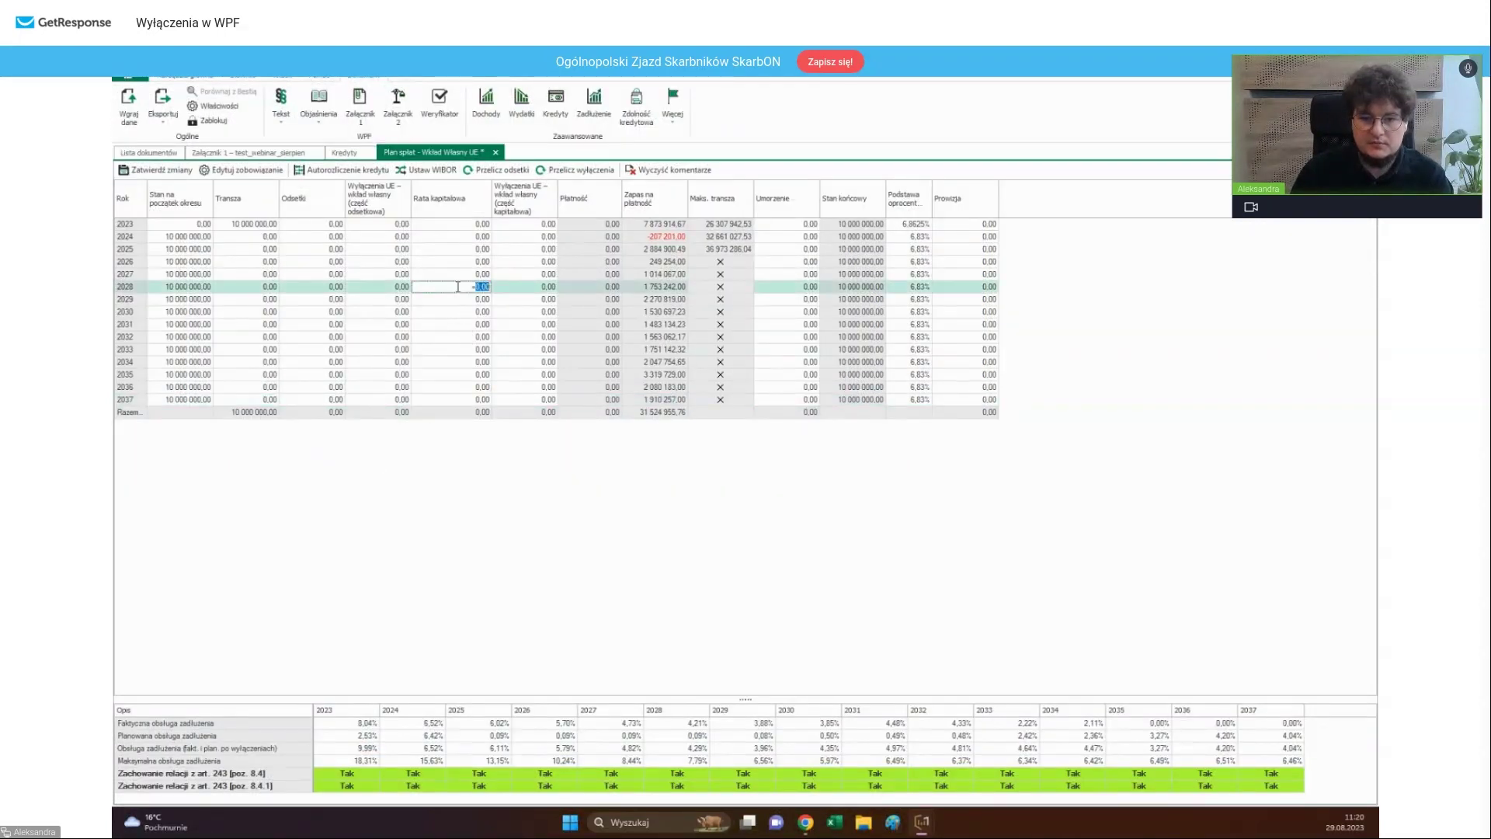
type("=1000000")
key("Return")
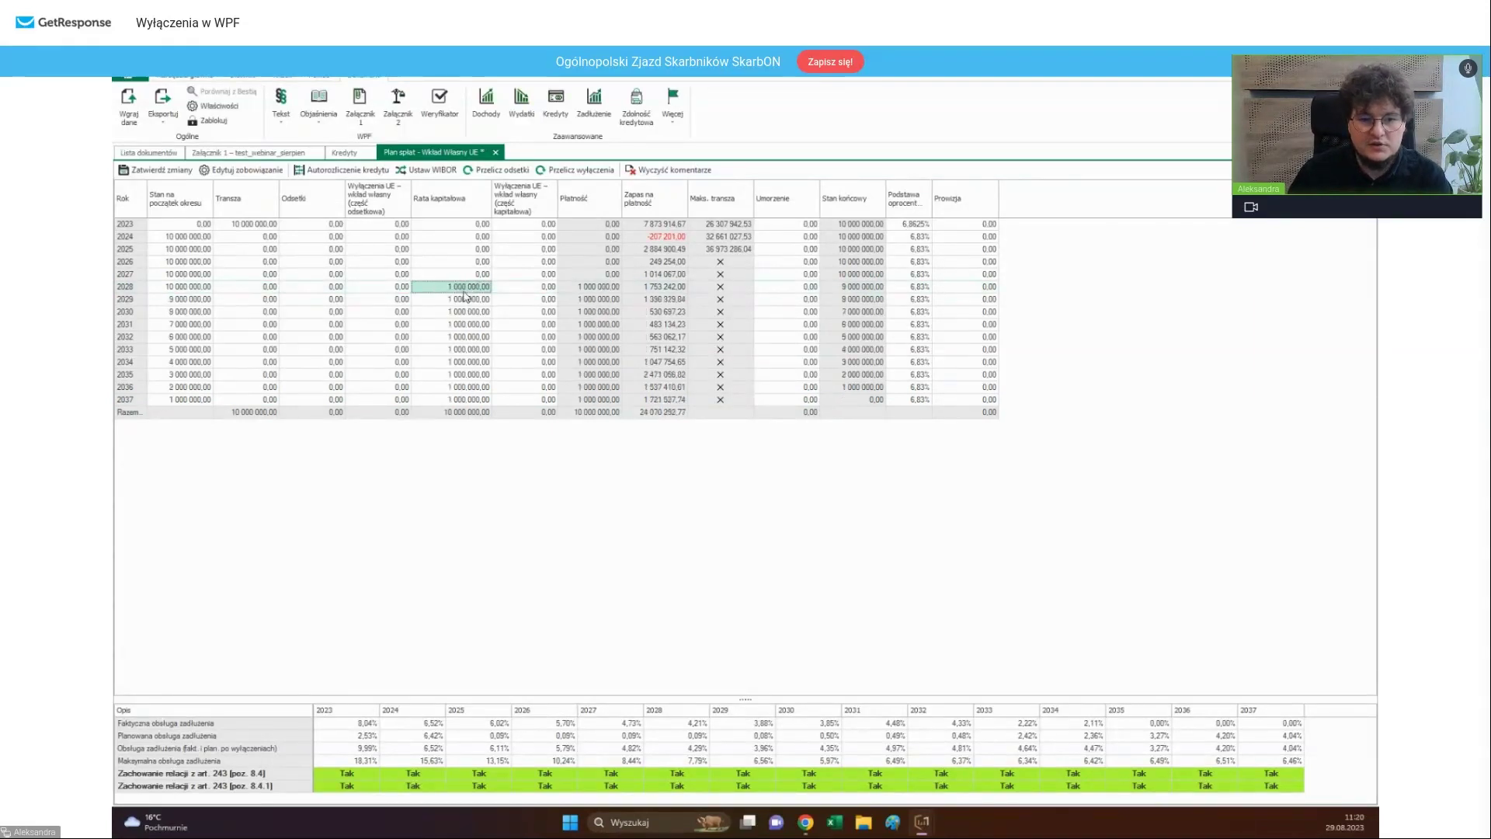
double_click(466, 375)
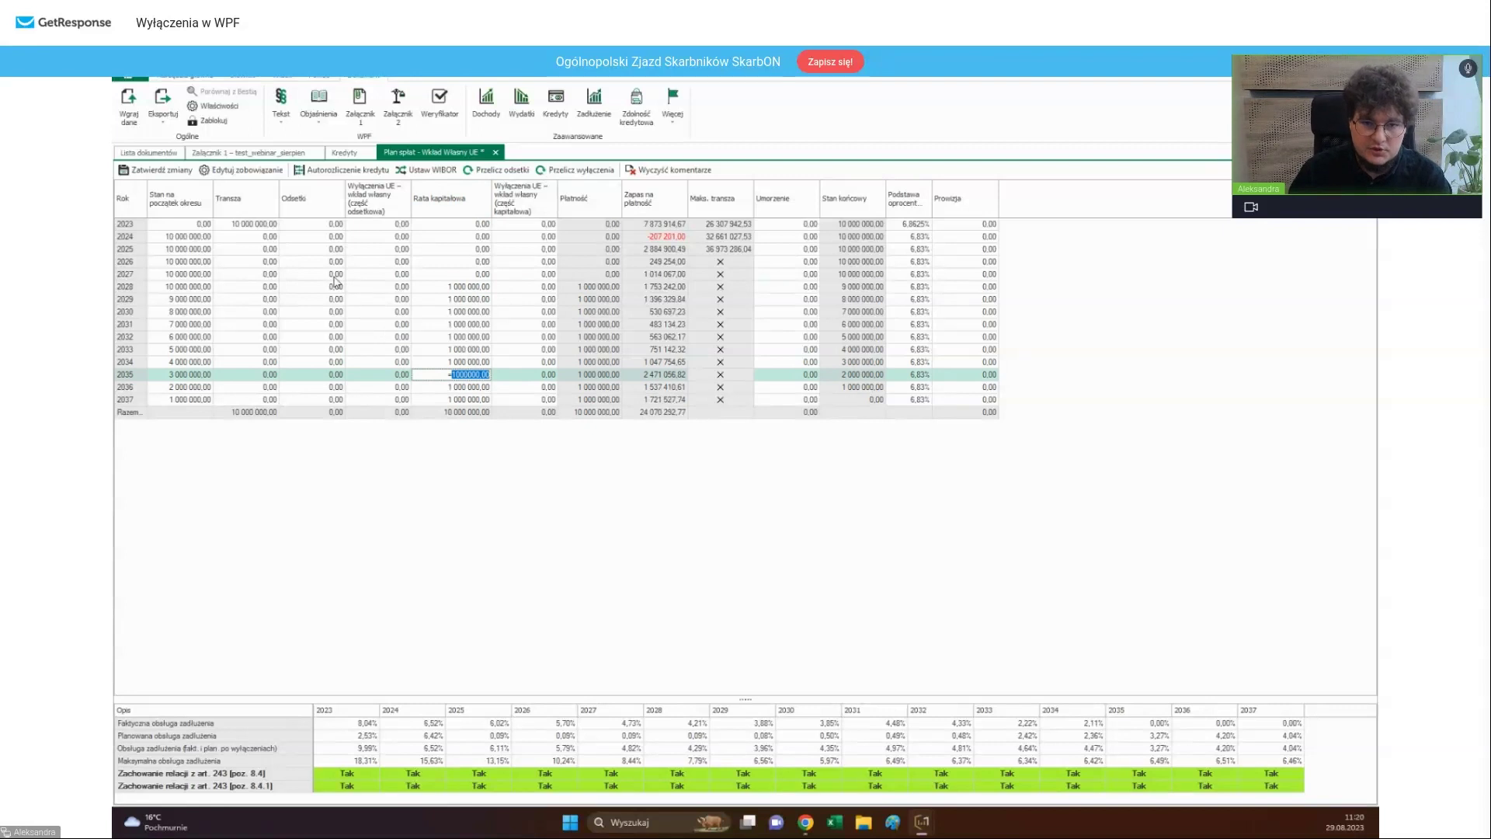
double_click(260, 224)
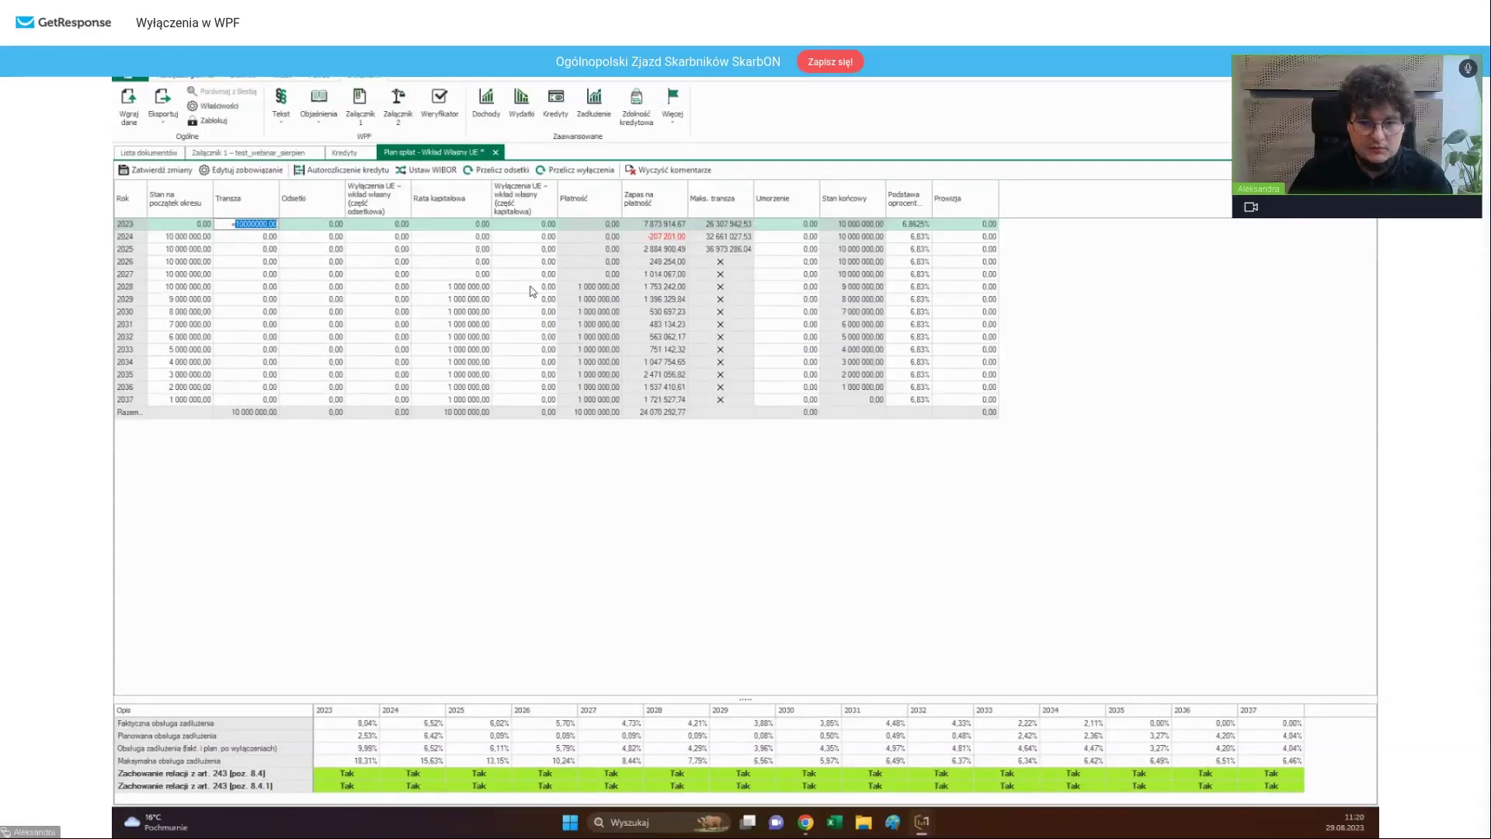
left_click(532, 414)
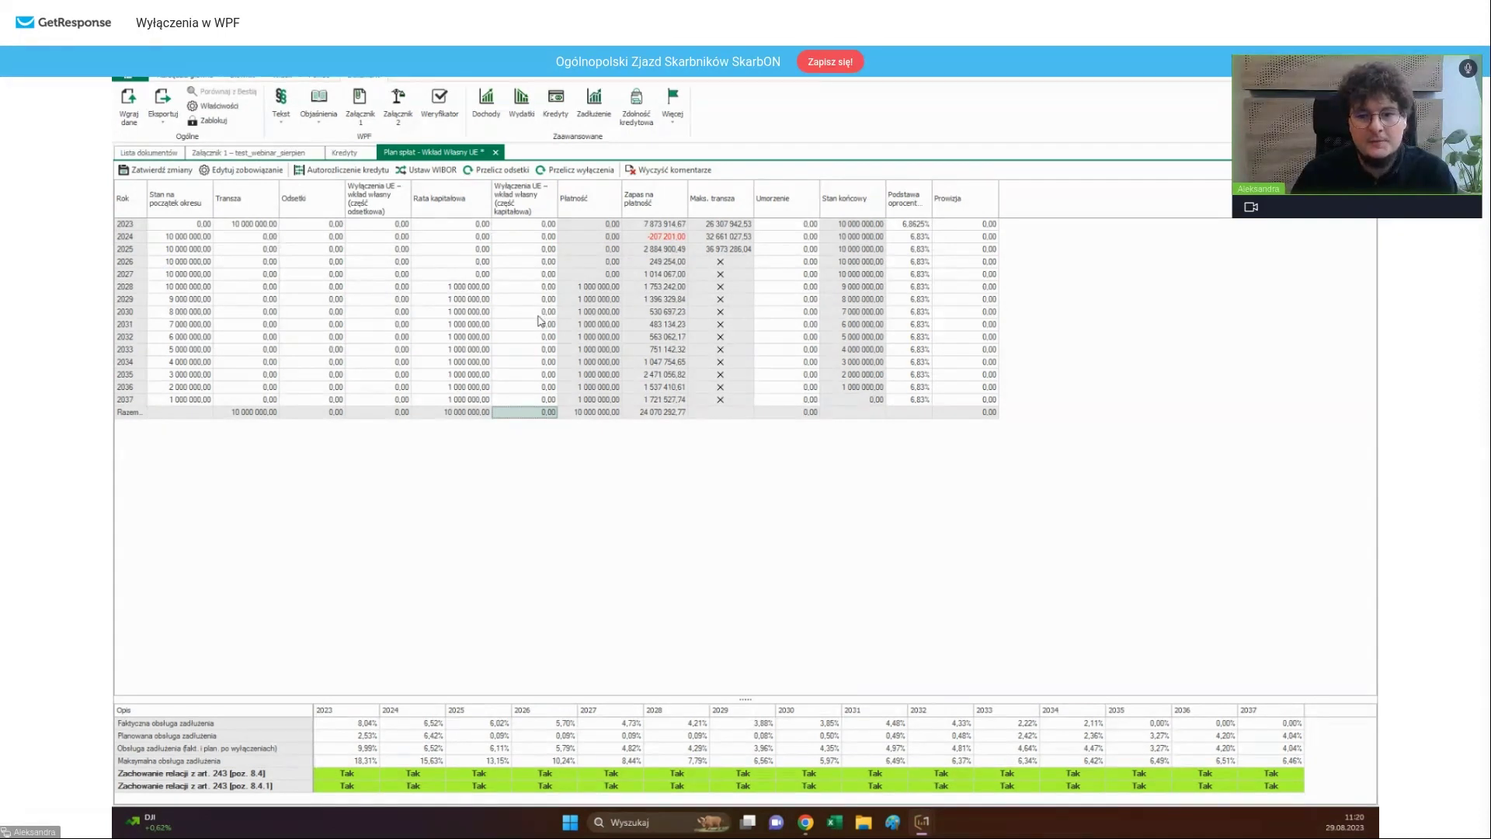
- Enter 600 000 as the capital part of the own-contribution exclusion for each year from 2028 to 2037
left_click(528, 287)
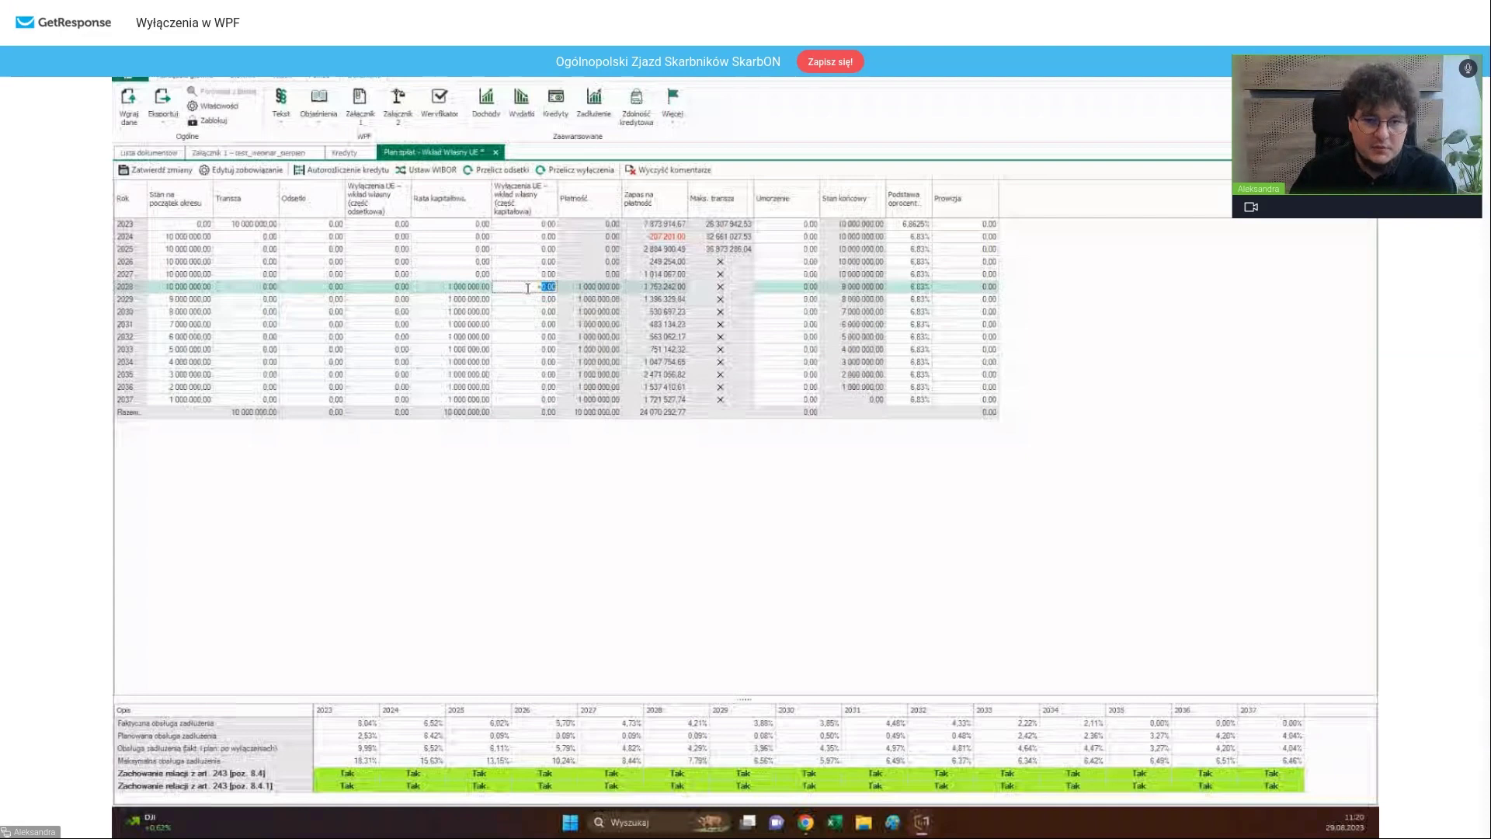
left_click_drag(466, 287, 469, 400)
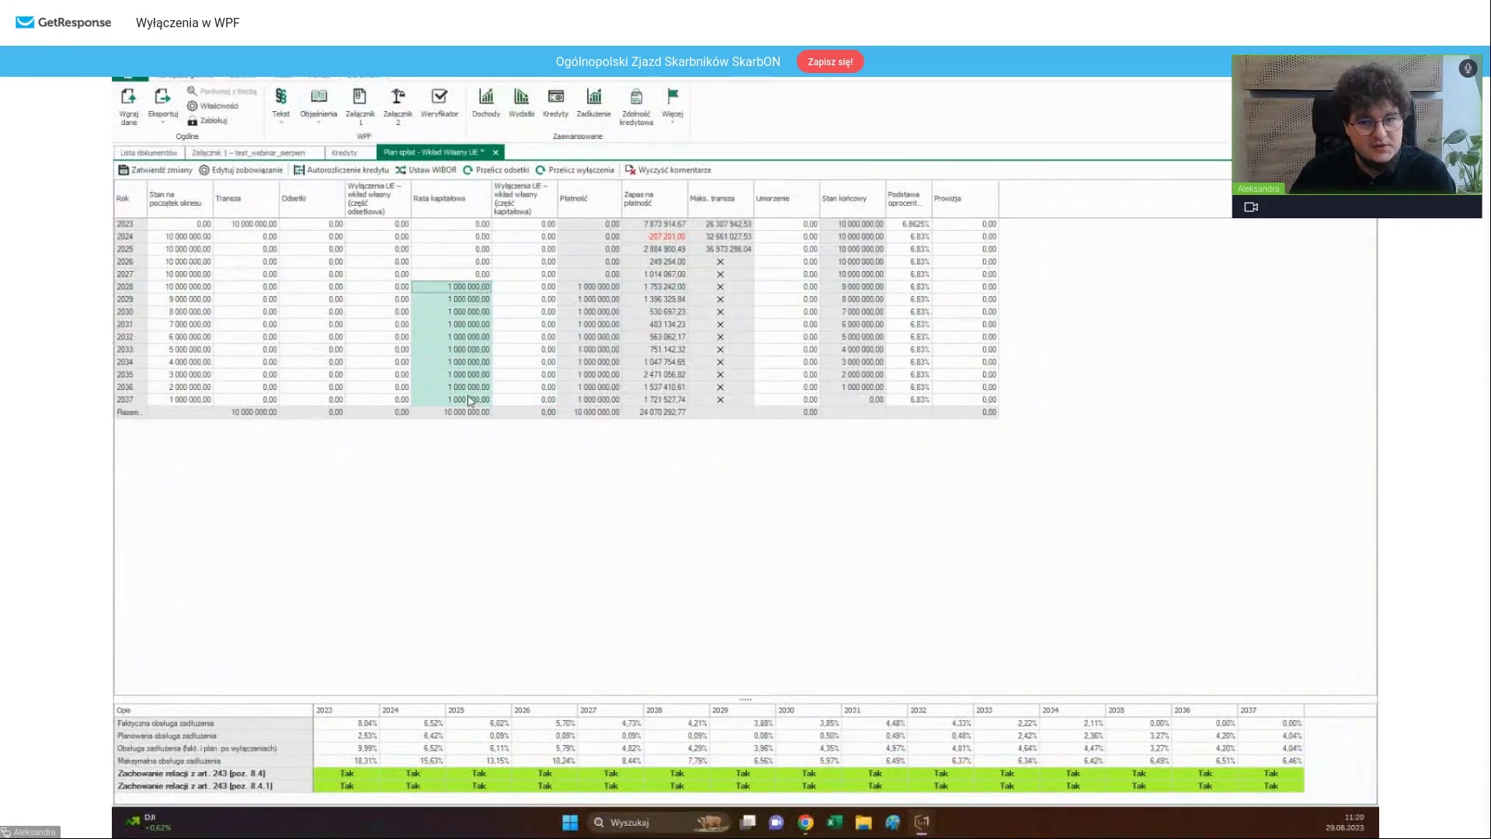
left_click(516, 292)
type("=600000")
key("Return")
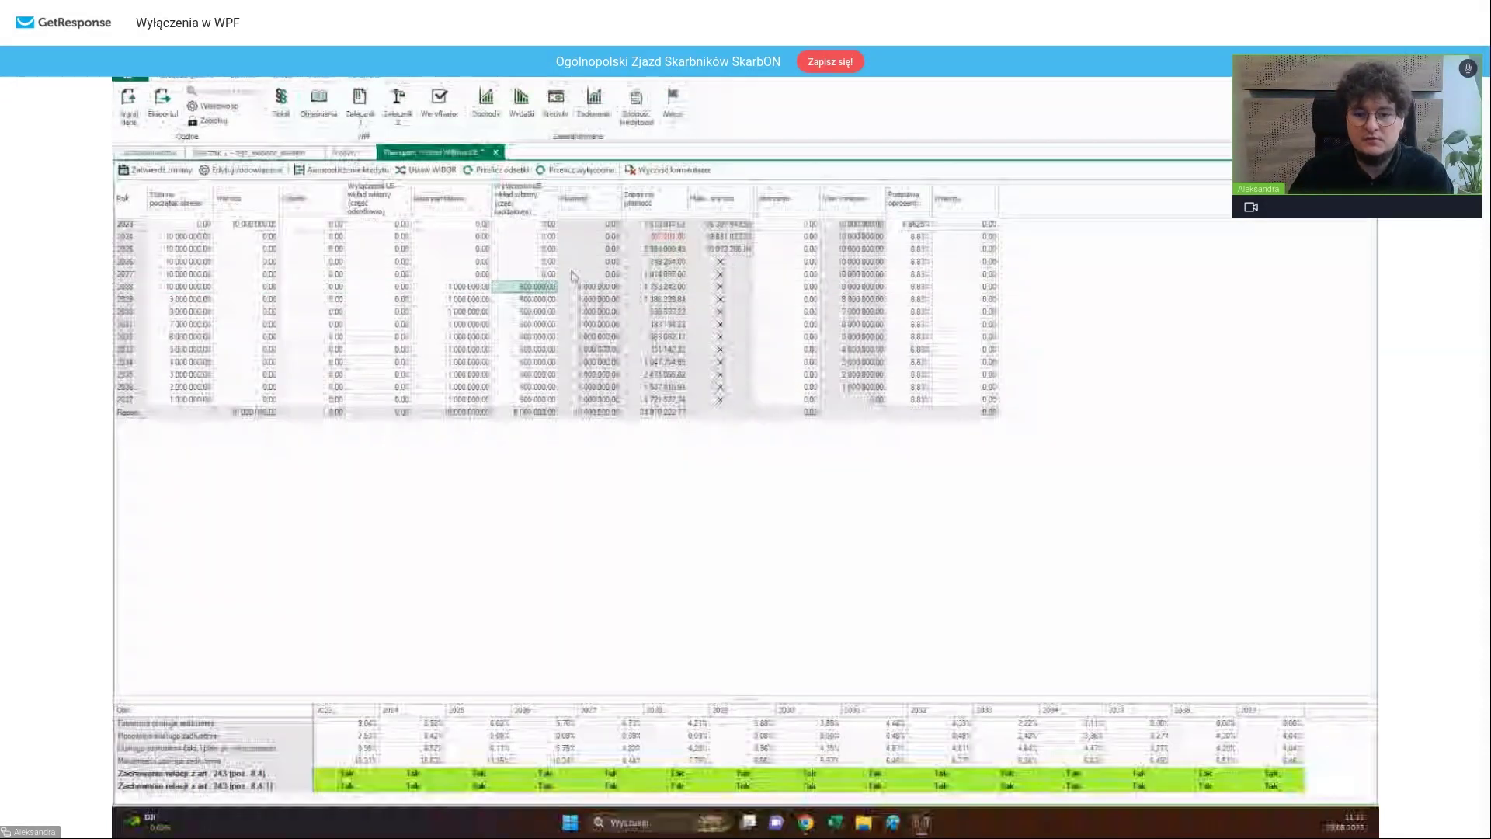
- Place the Wkład Własny UE repayment plan beside Załącznik 1 and approve the plan's changes
left_click(469, 413)
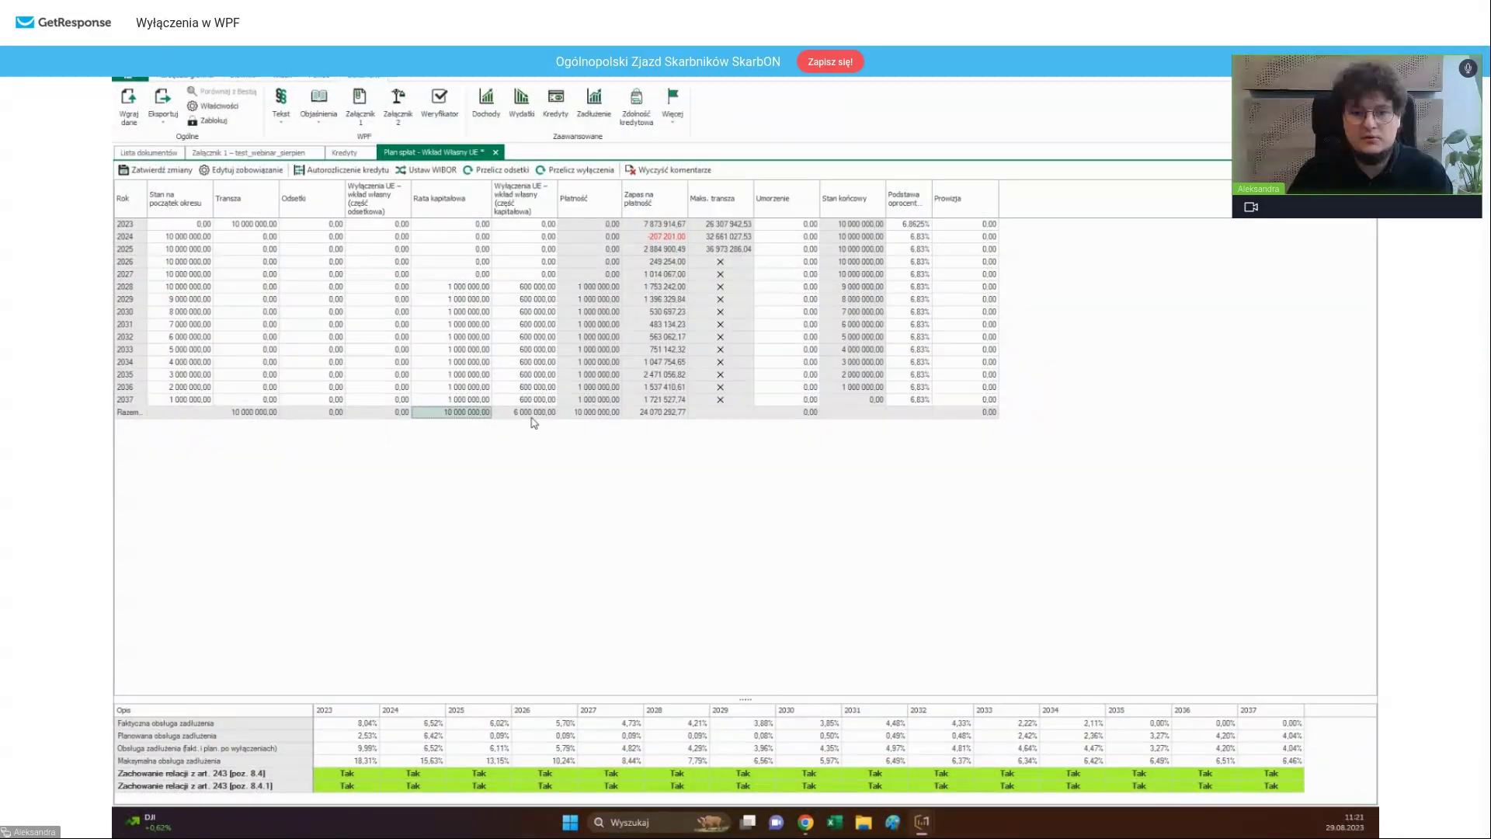
left_click(534, 420)
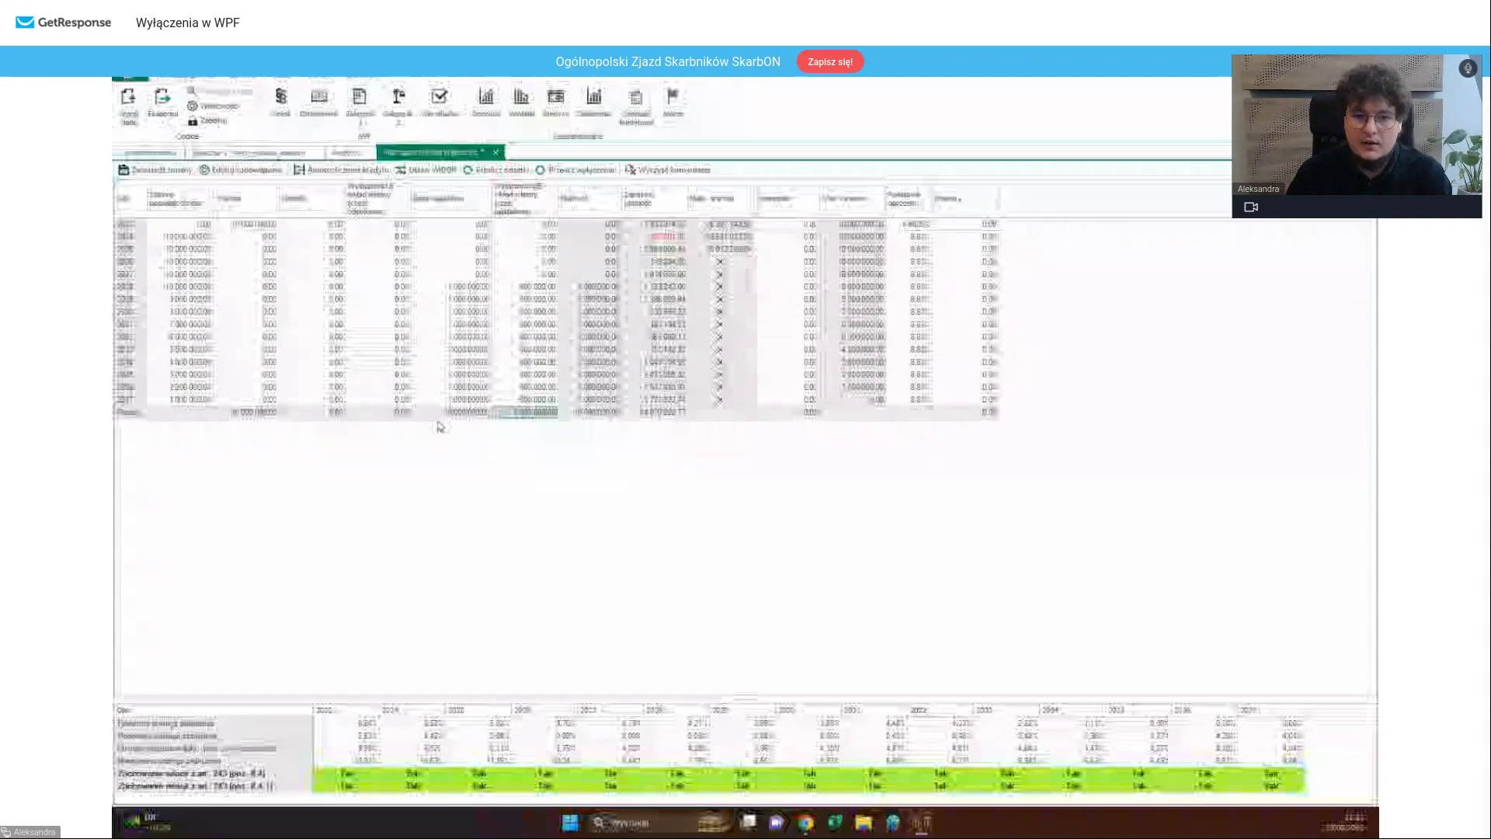
left_click(155, 171)
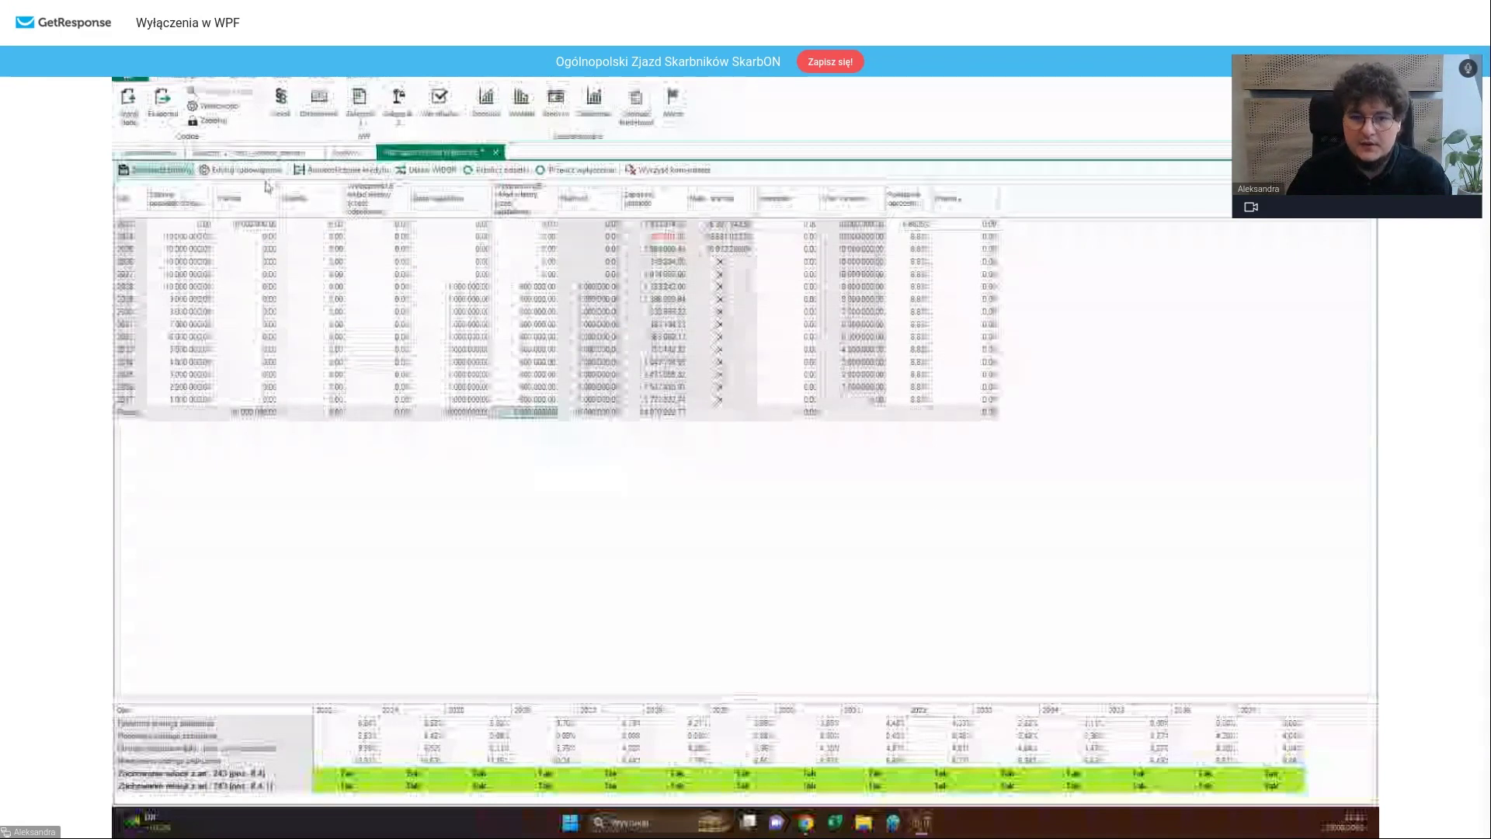
left_click_drag(266, 186, 776, 478)
scroll(594, 458, "down", 5)
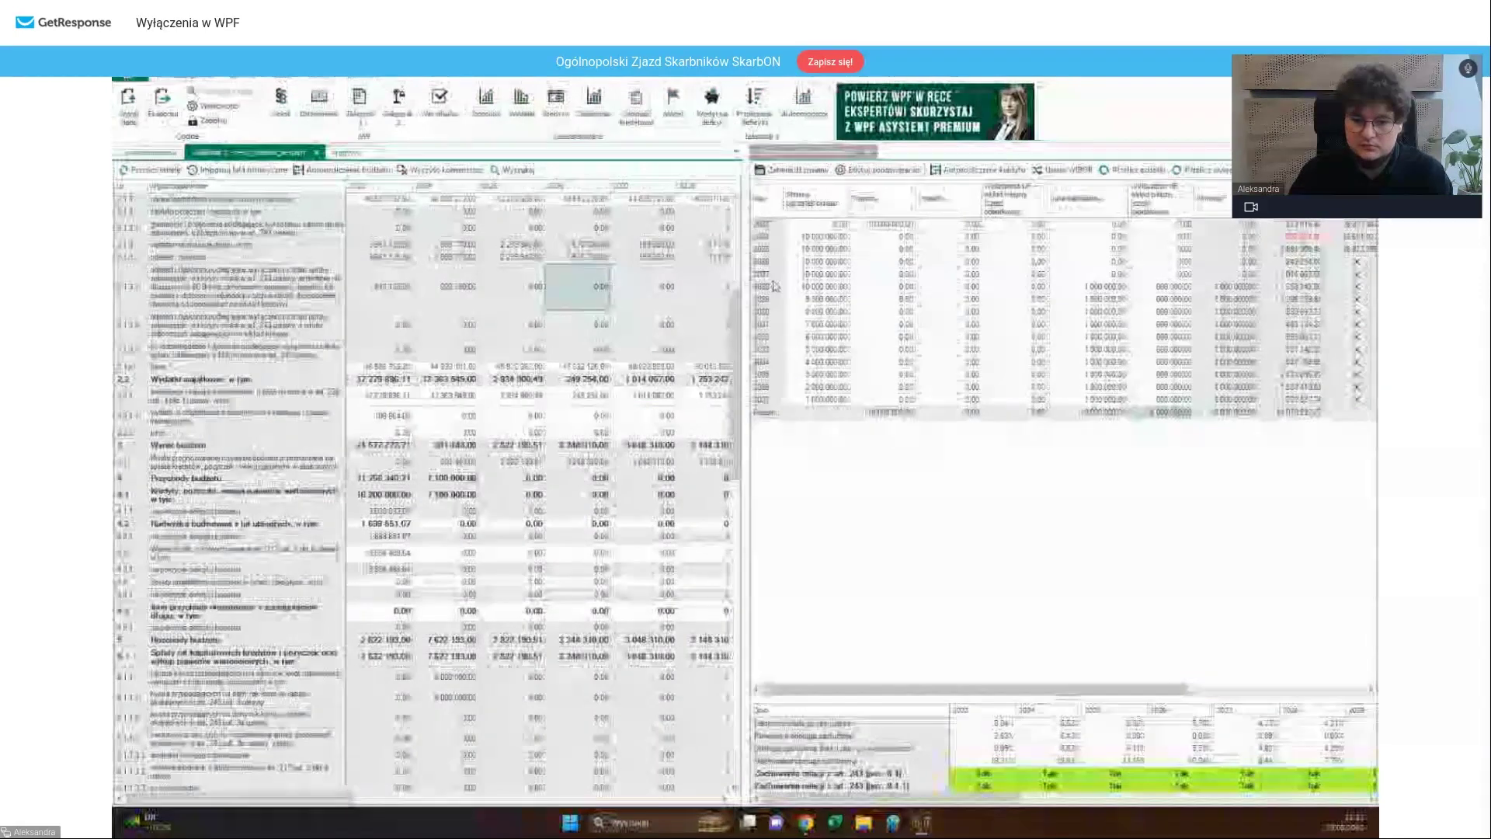
left_click(802, 170)
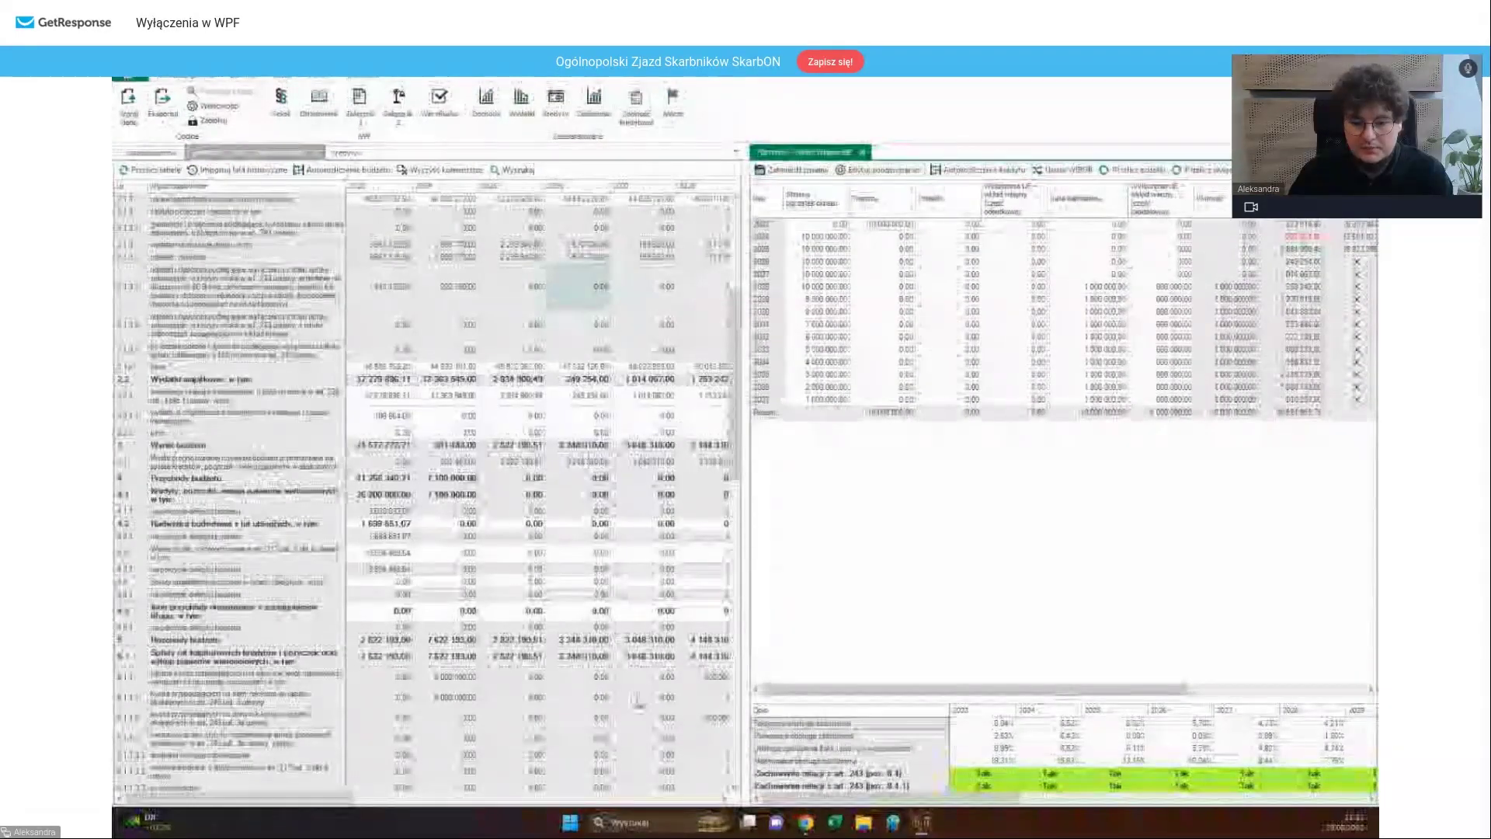
- Examine the excluded repayments from 2028 in Załącznik 1 and the Zapas na płatność figures in the repayment plan
left_click_drag(347, 797, 483, 770)
left_click_drag(1002, 689, 1061, 689)
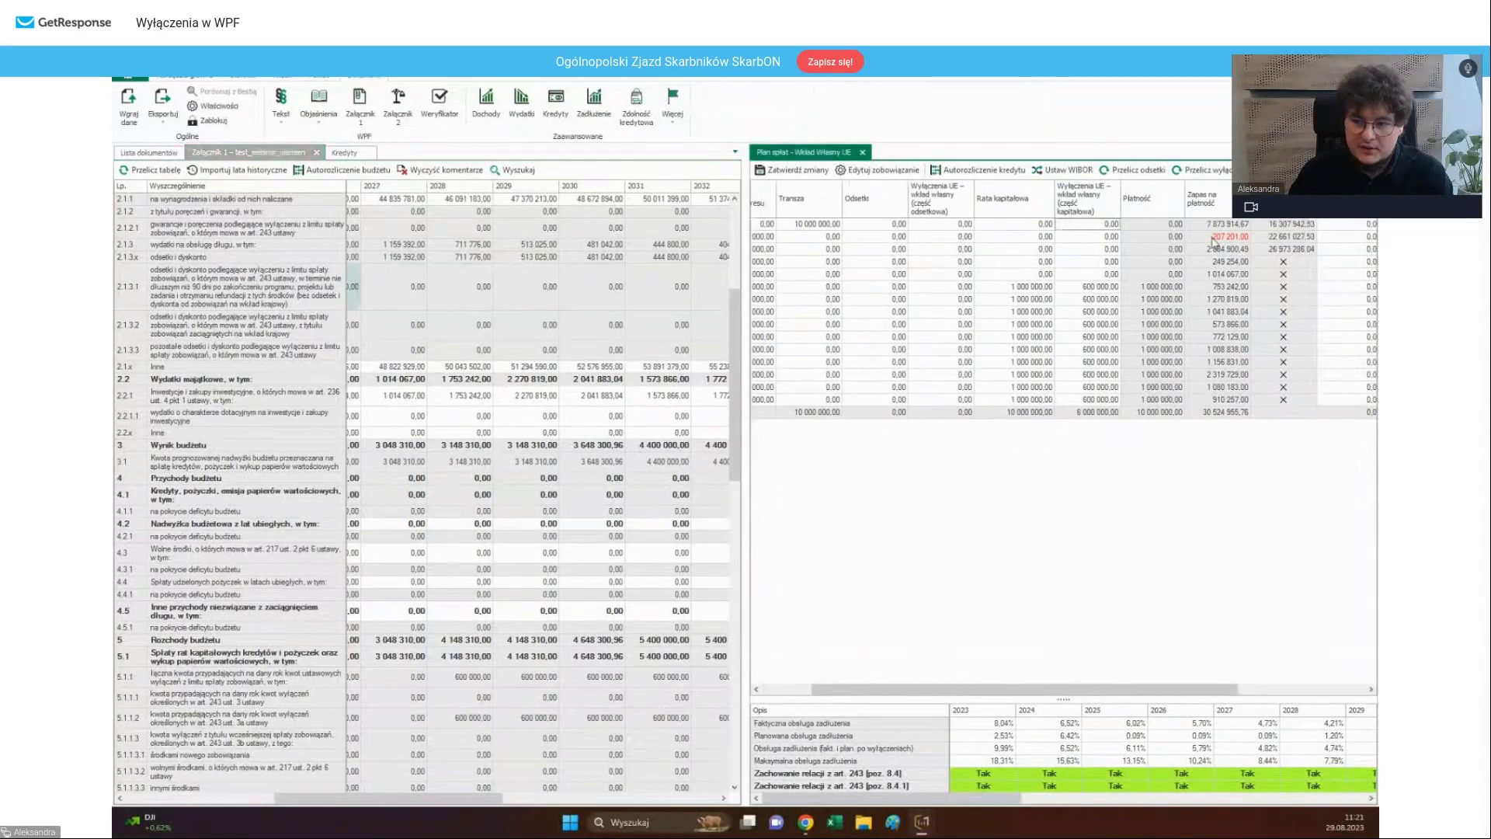
left_click_drag(1221, 249, 1246, 325)
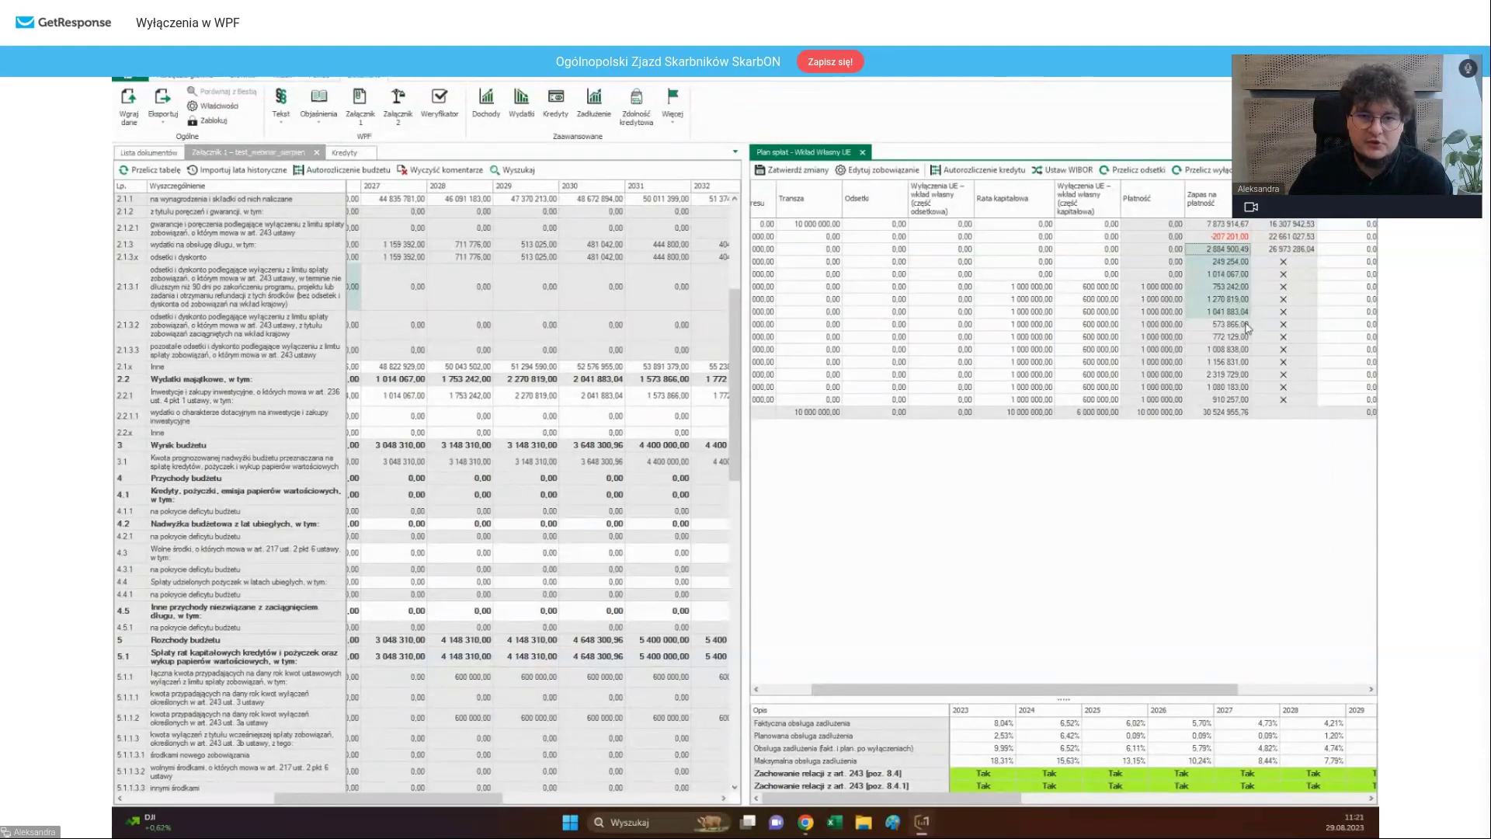
left_click(1259, 352, "shift")
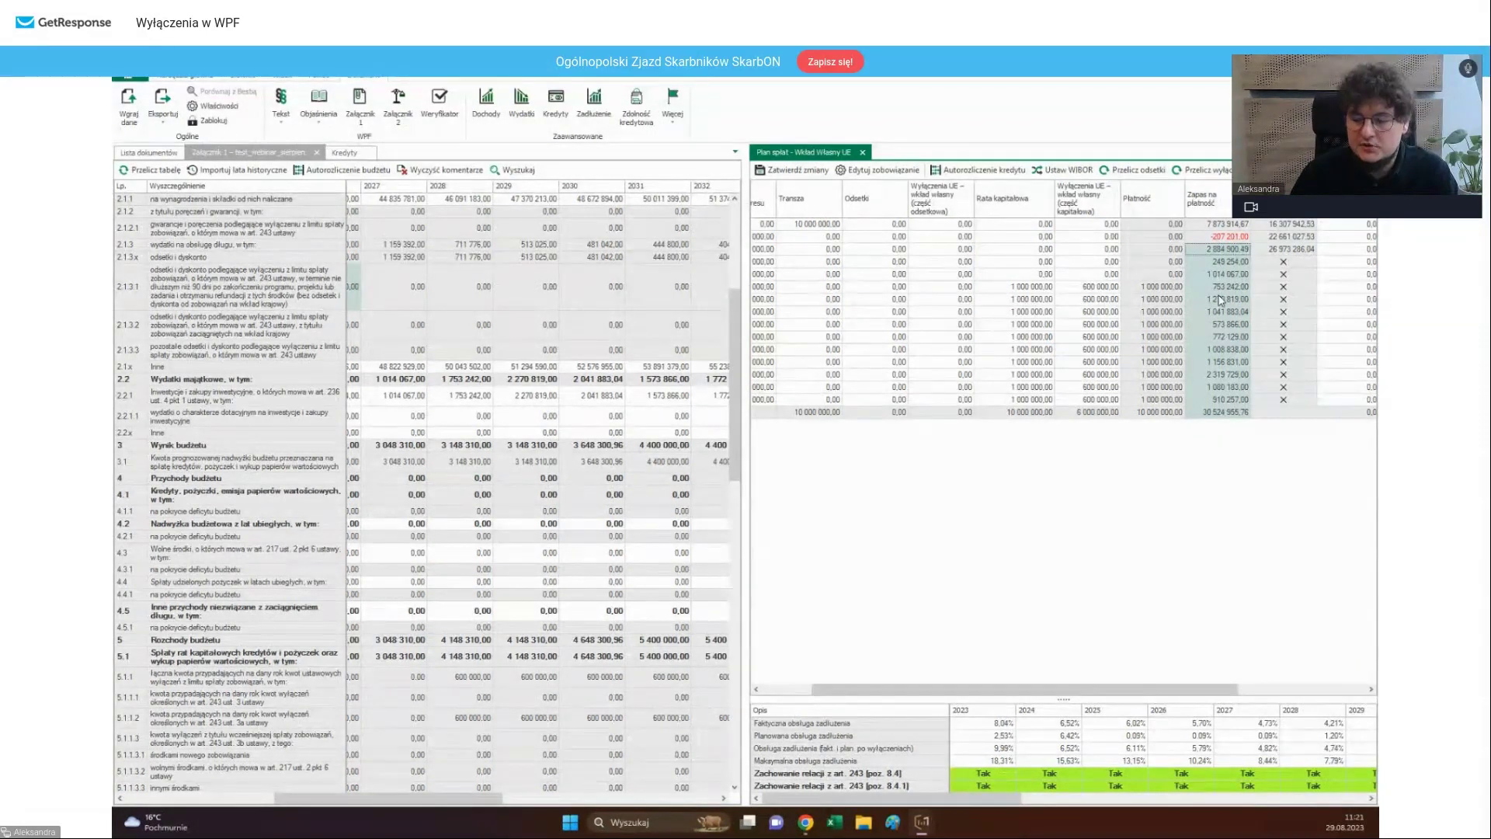
left_click(1239, 339)
mouse_move(1241, 323)
left_mouse_down()
mouse_move(1248, 344)
mouse_move(1235, 348)
left_mouse_up()
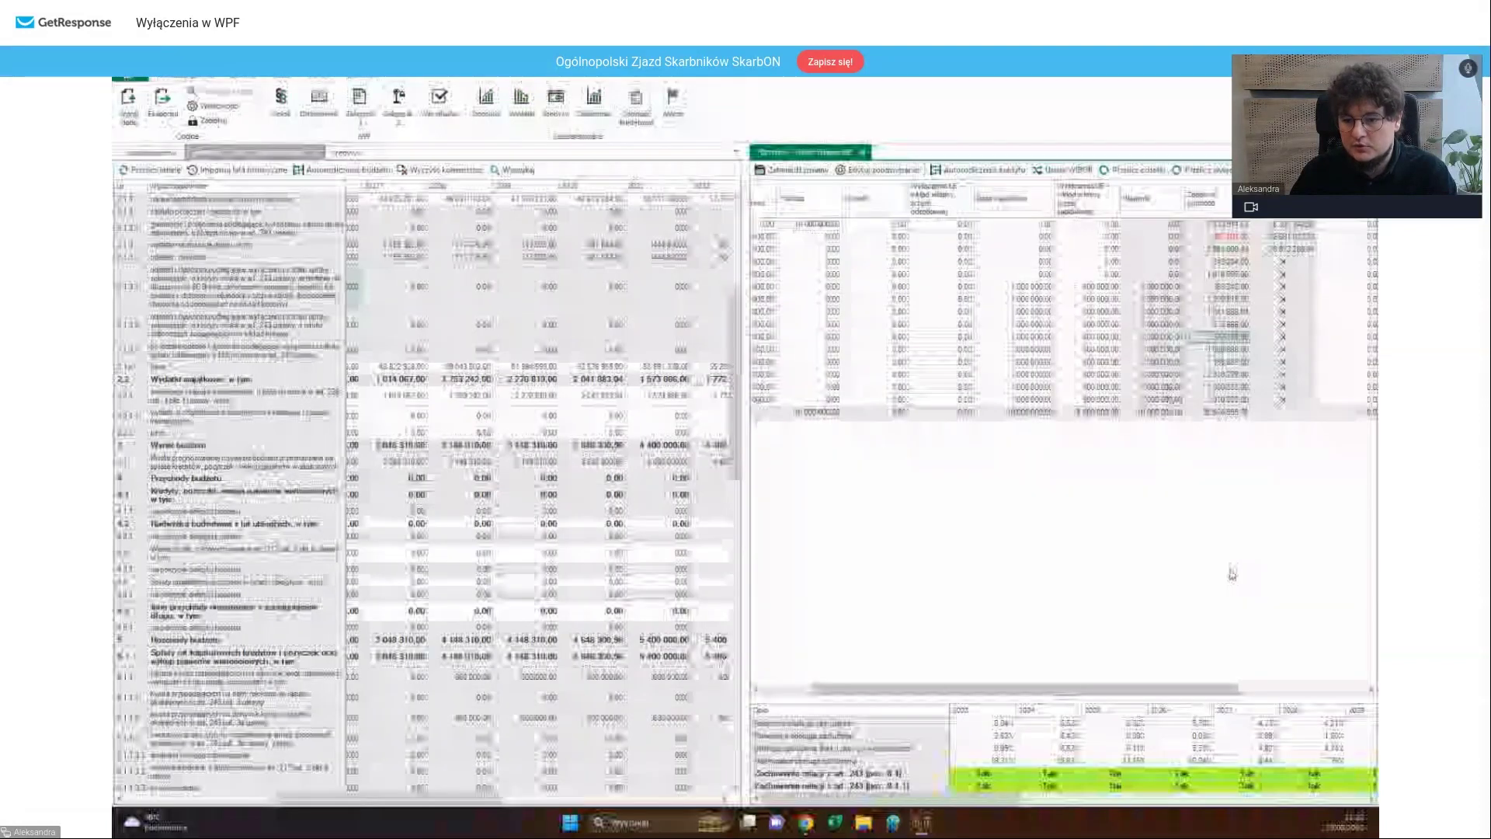
- Set the capital part of the own-contribution exclusion to 1 000 000 for 2031 and 2032 in the repayment plan
scroll(1228, 576, "left", 3)
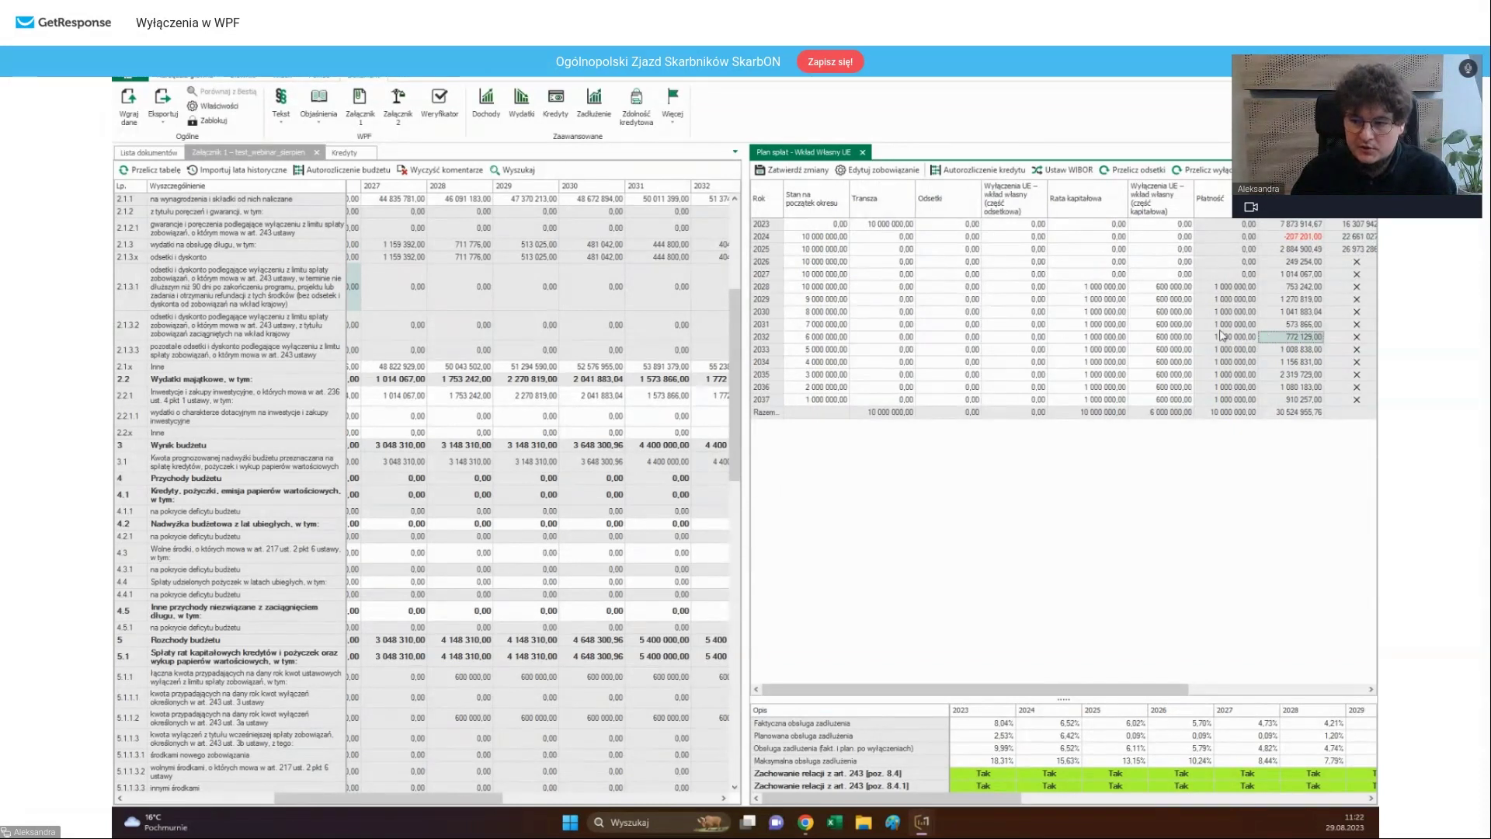
left_click(1161, 325)
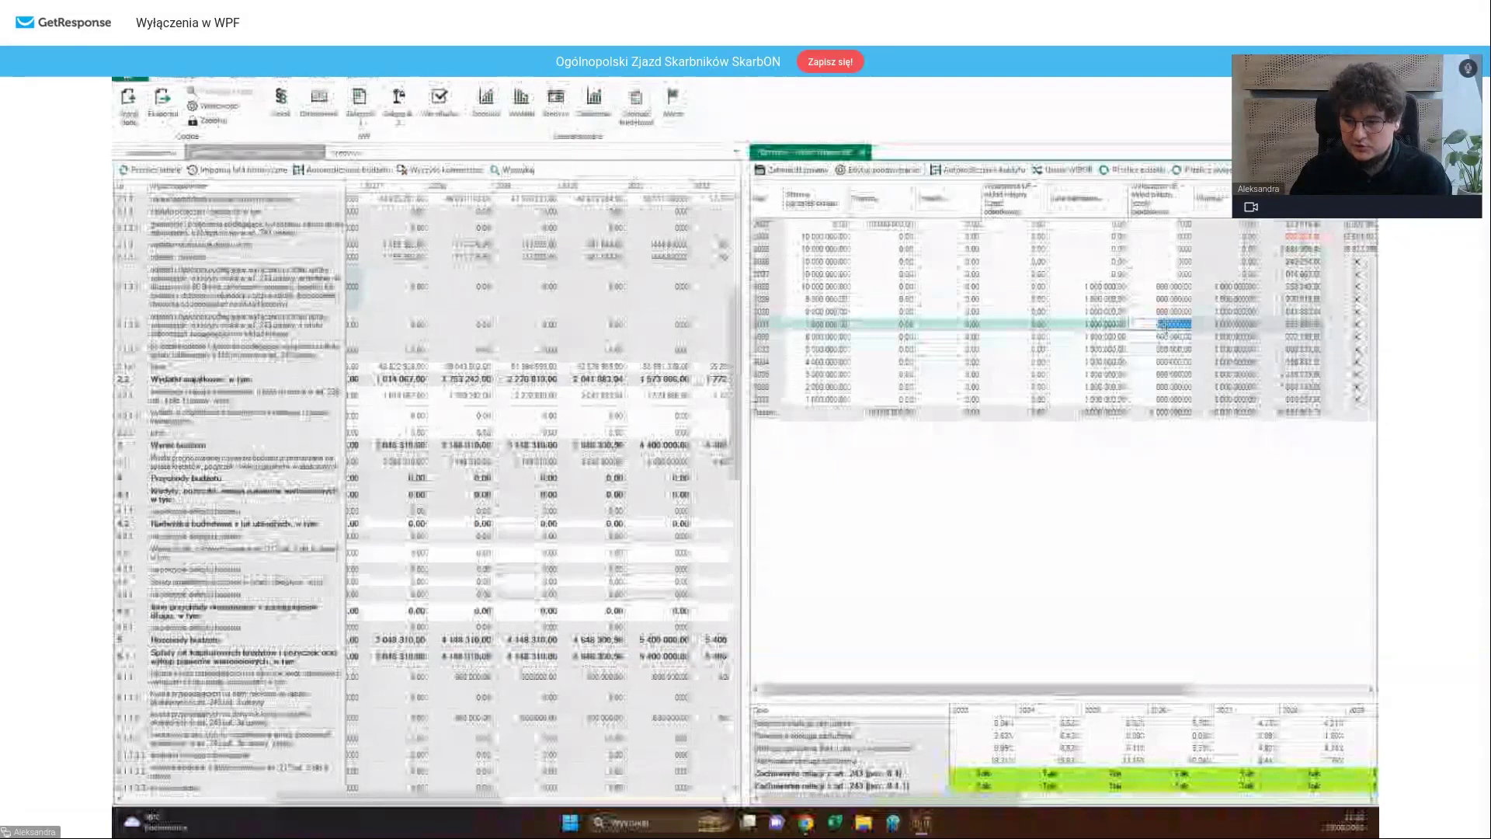
left_click(1168, 337)
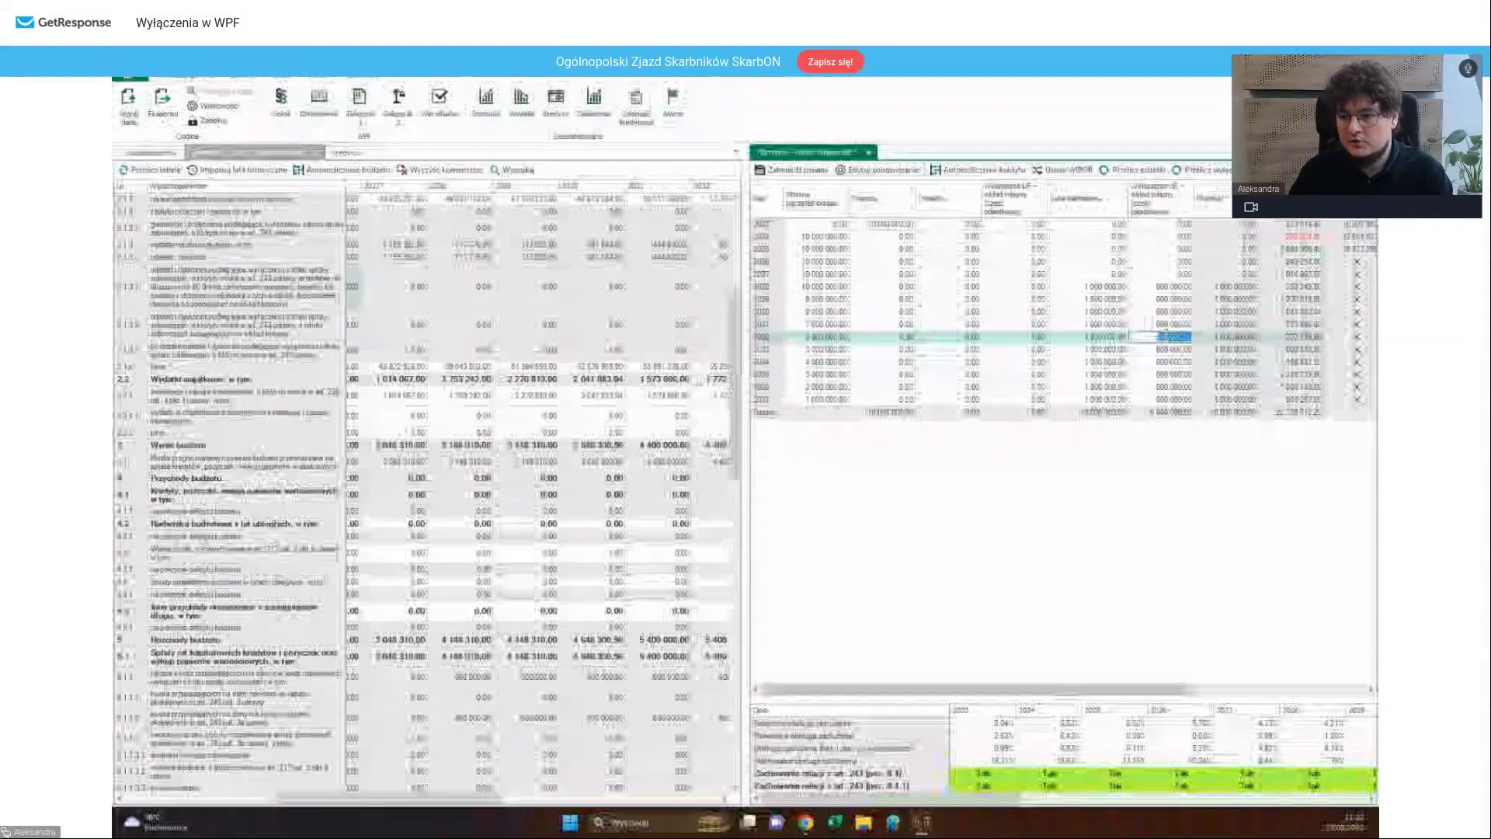
key("Tab")
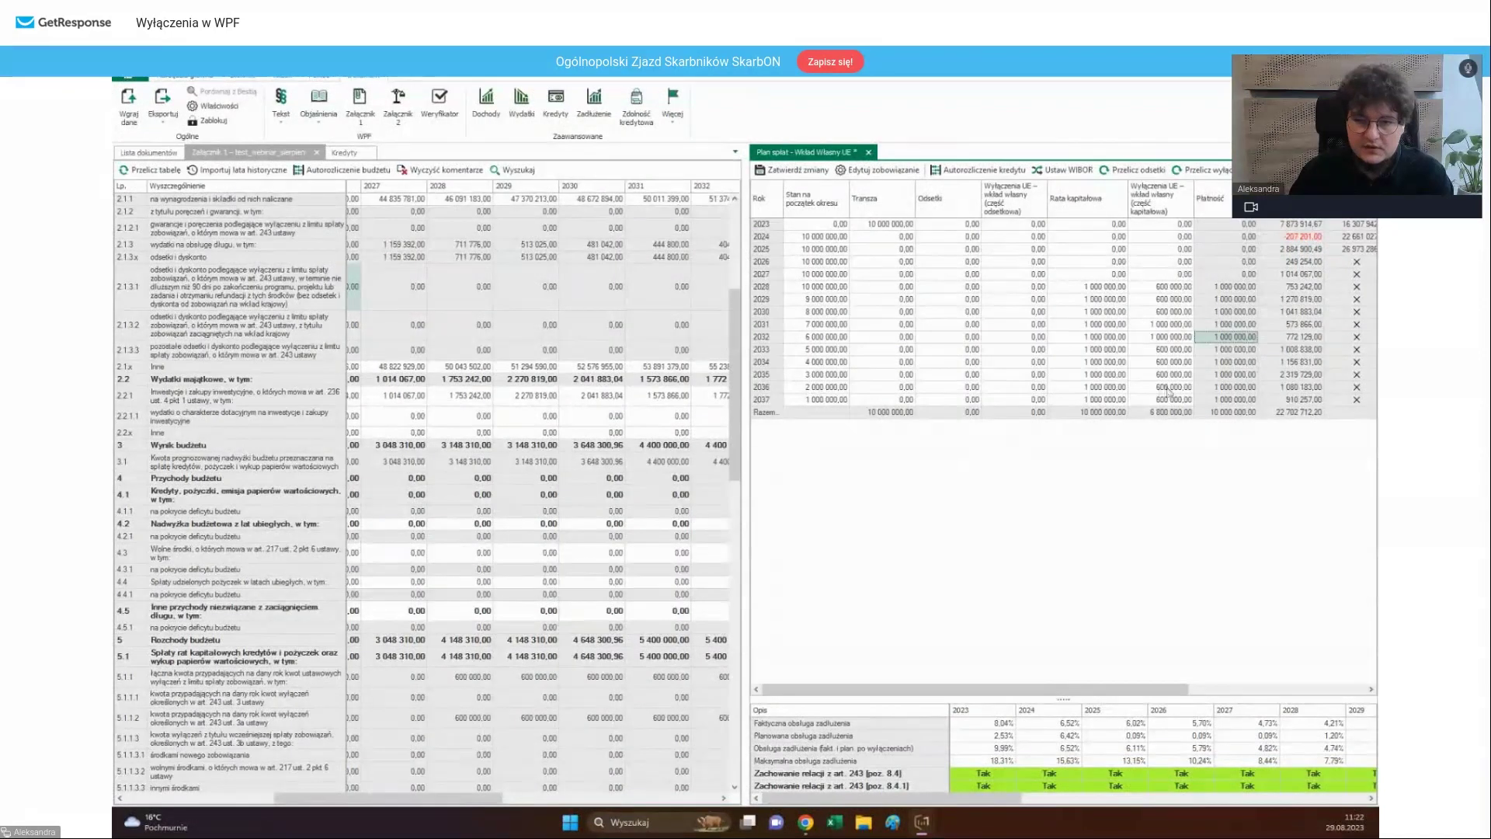
- Set the capital part of the own-contribution exclusion to 200 000 for 2036 and 2037
left_click(1164, 387)
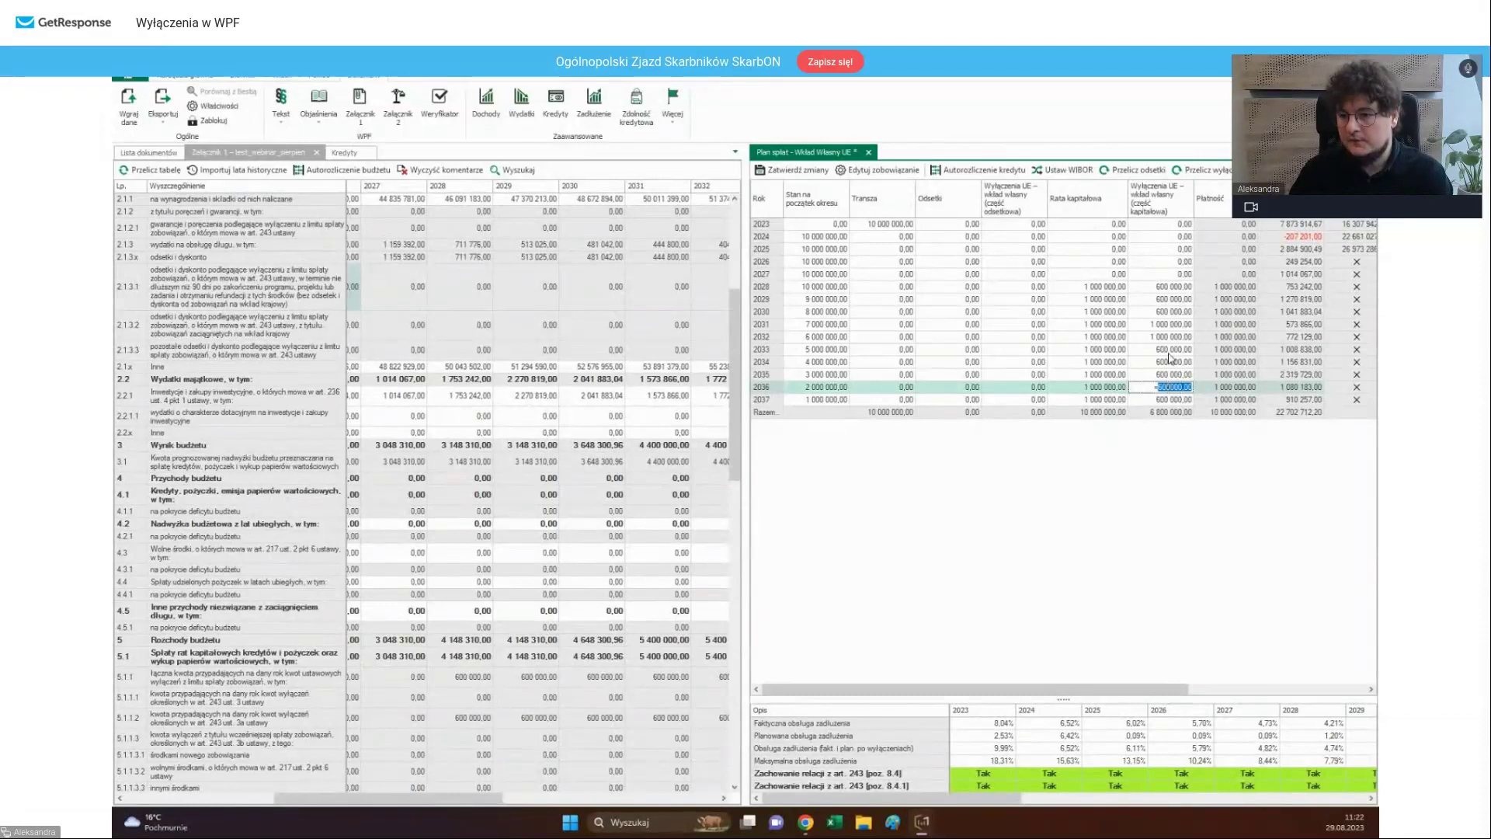
type("0")
key("Tab")
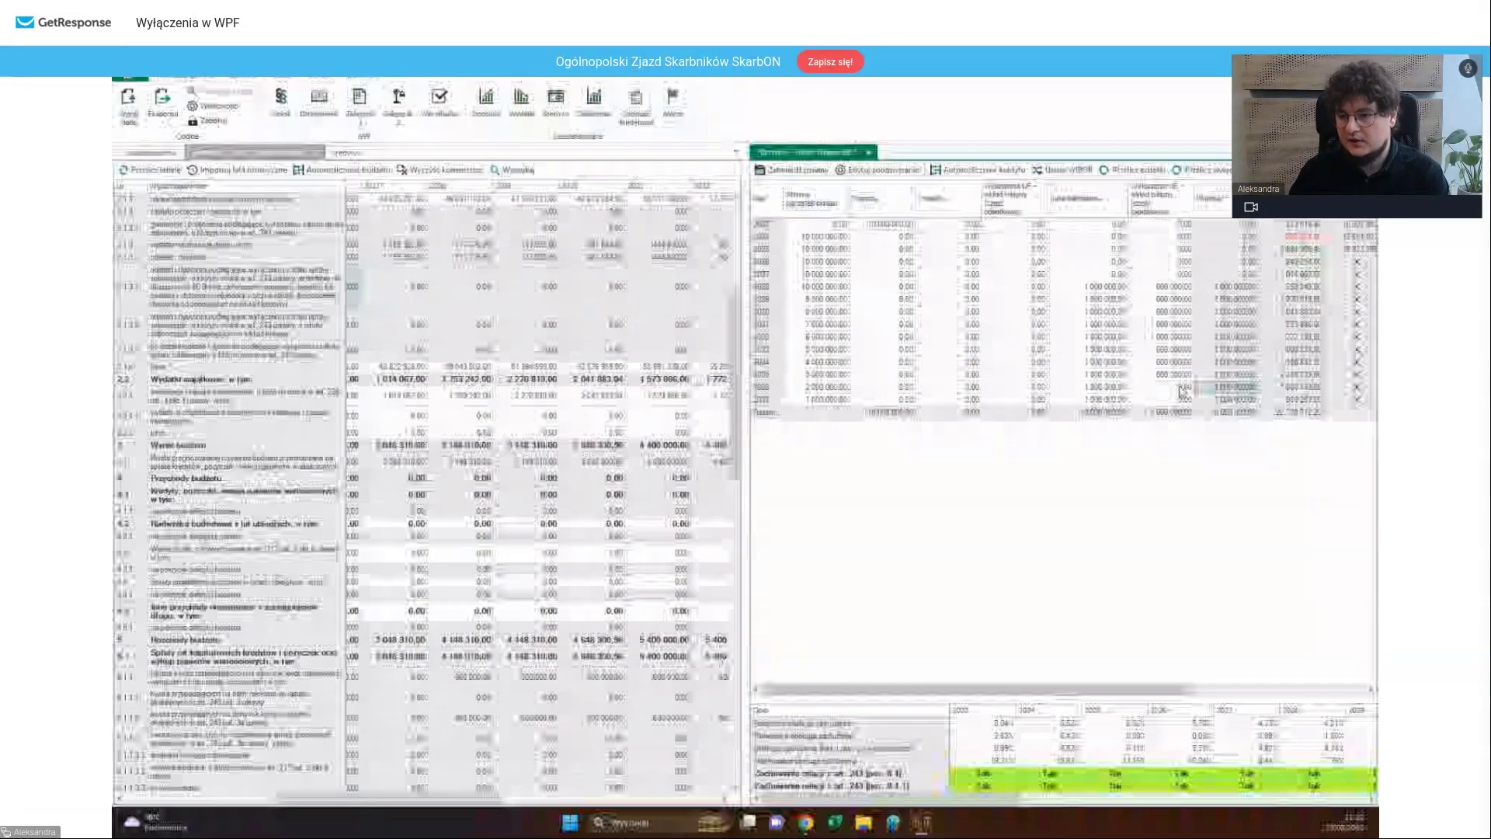
left_click(1180, 389)
type("200000")
left_click(1171, 399)
type("-200")
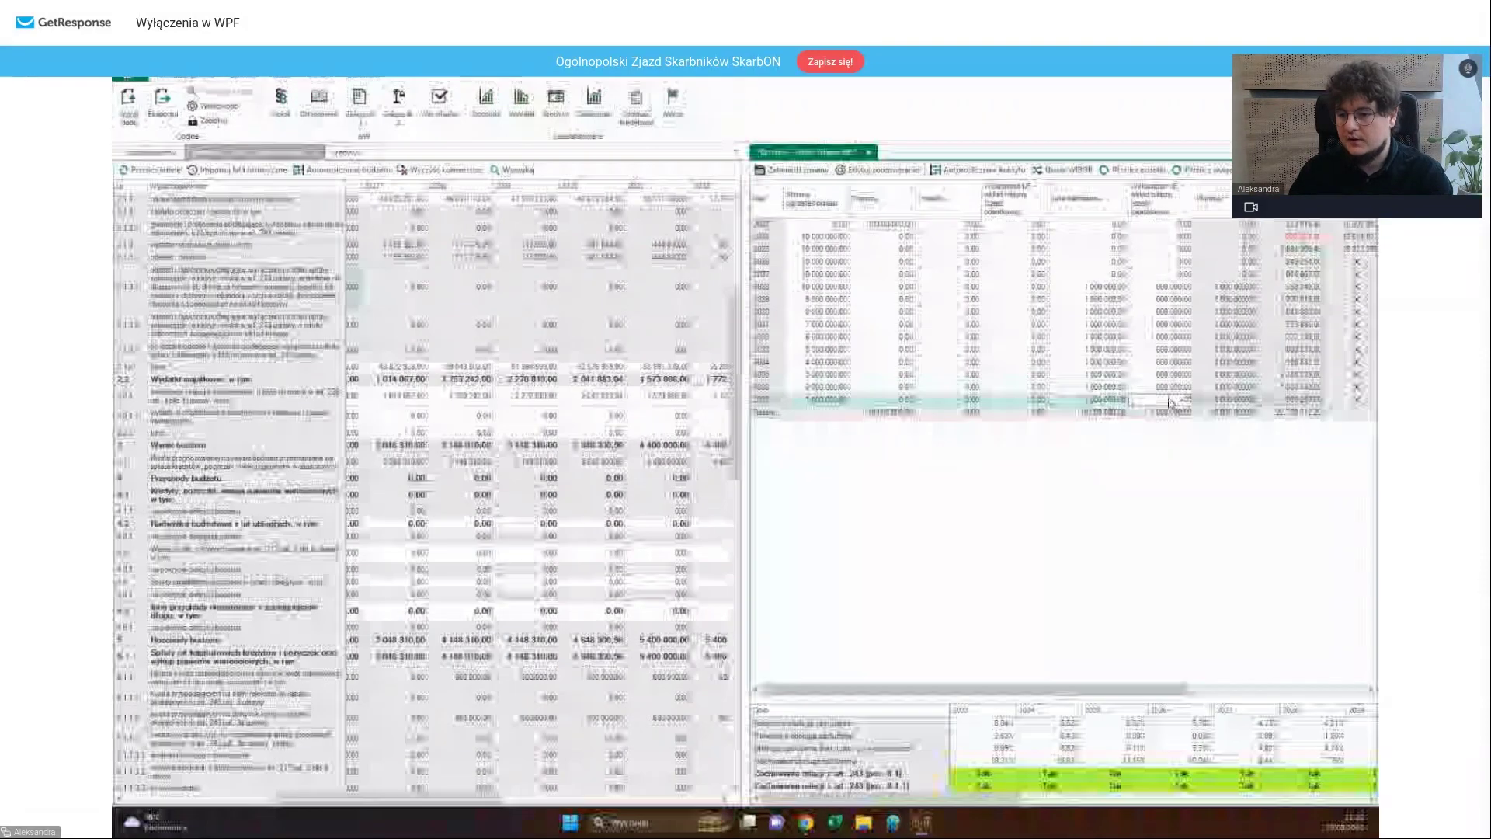
type("000,00")
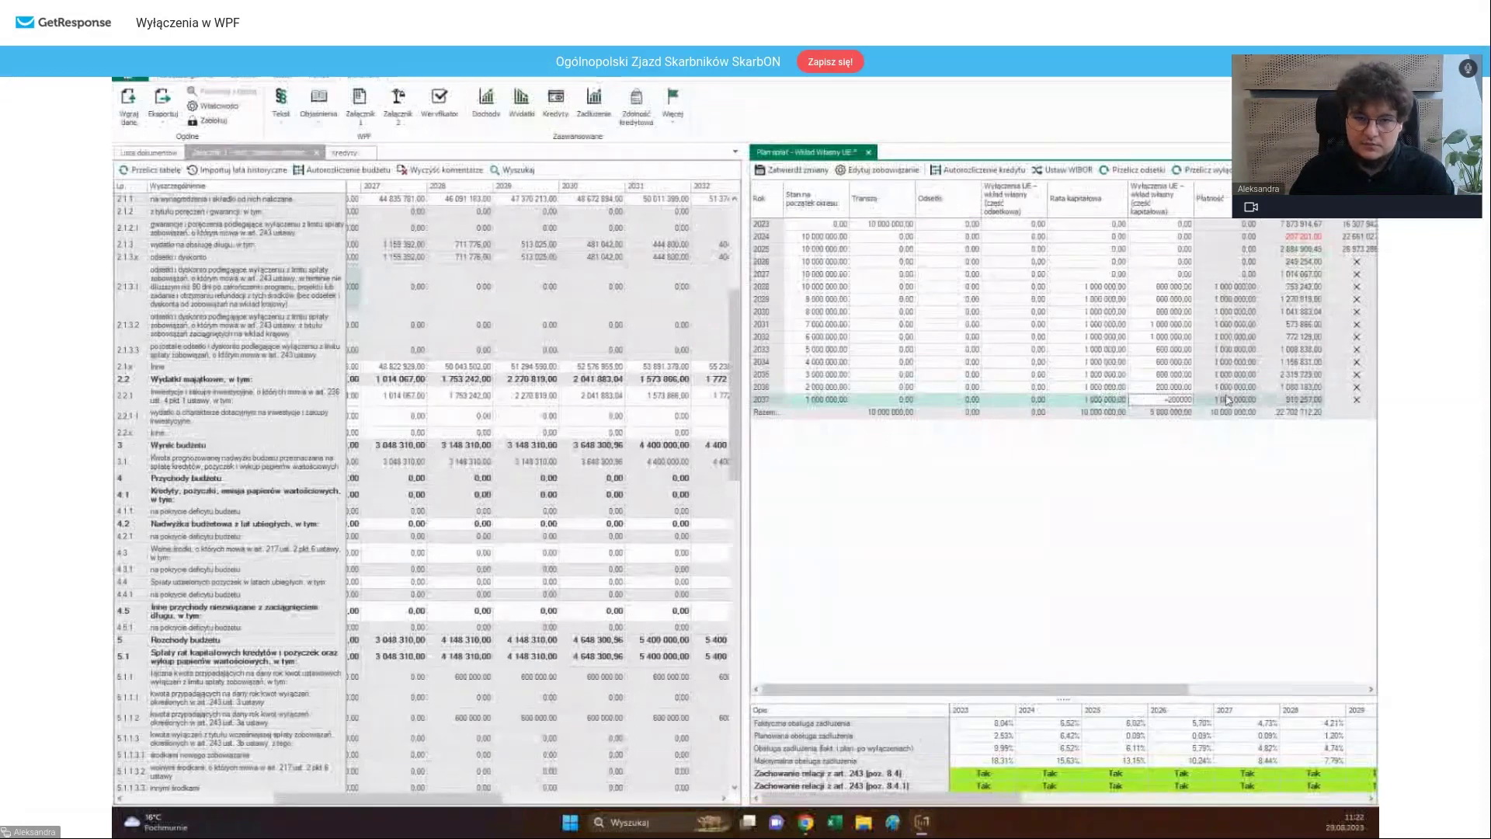
left_click(1227, 400)
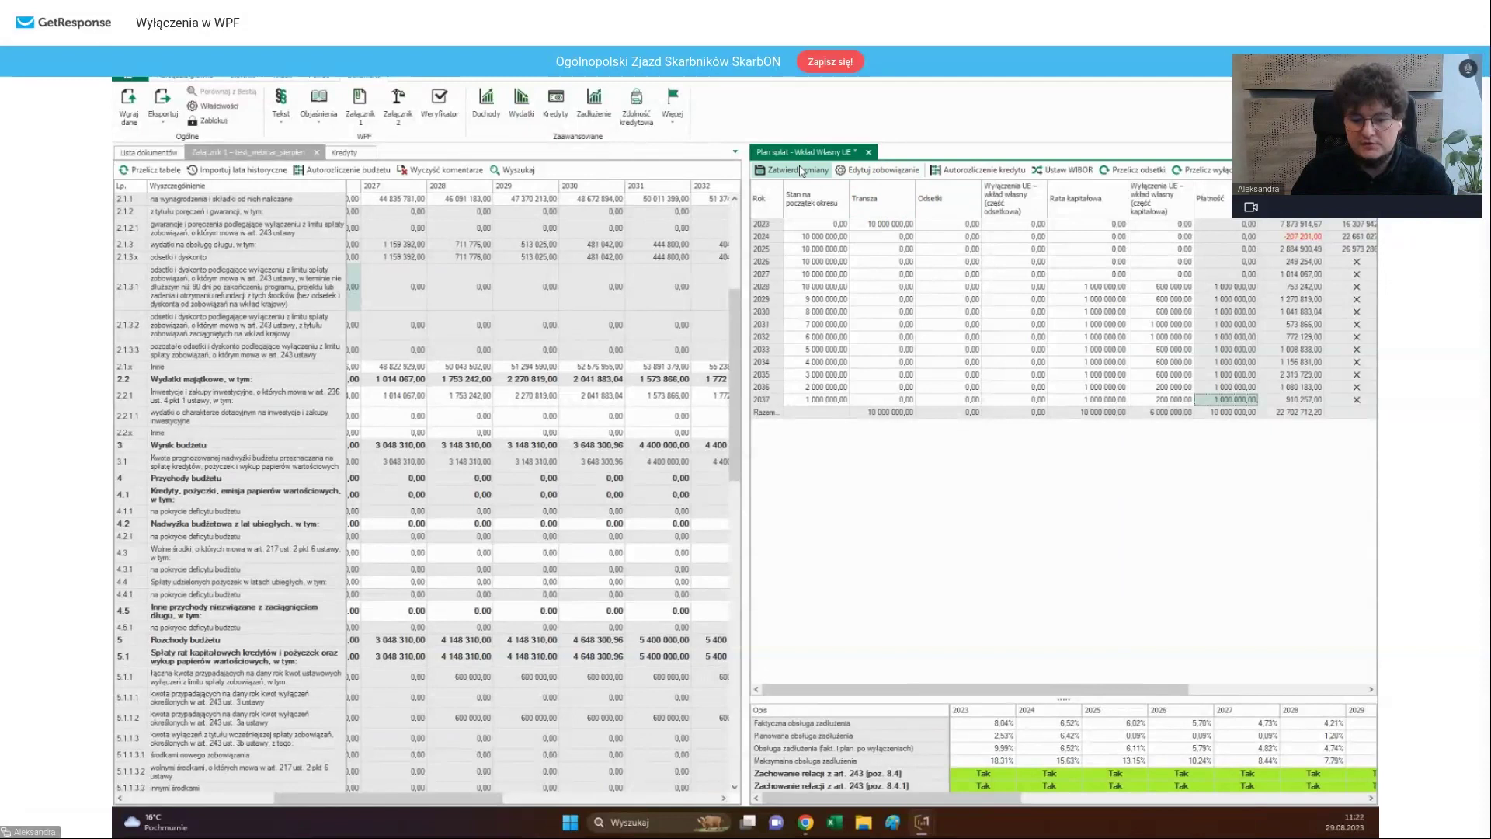
- Approve the plan's changes and check the art. 243 ust. 3a exclusions for 2031 and 2032 in row 5.1.1.2 of Załącznik 1
left_click(801, 170)
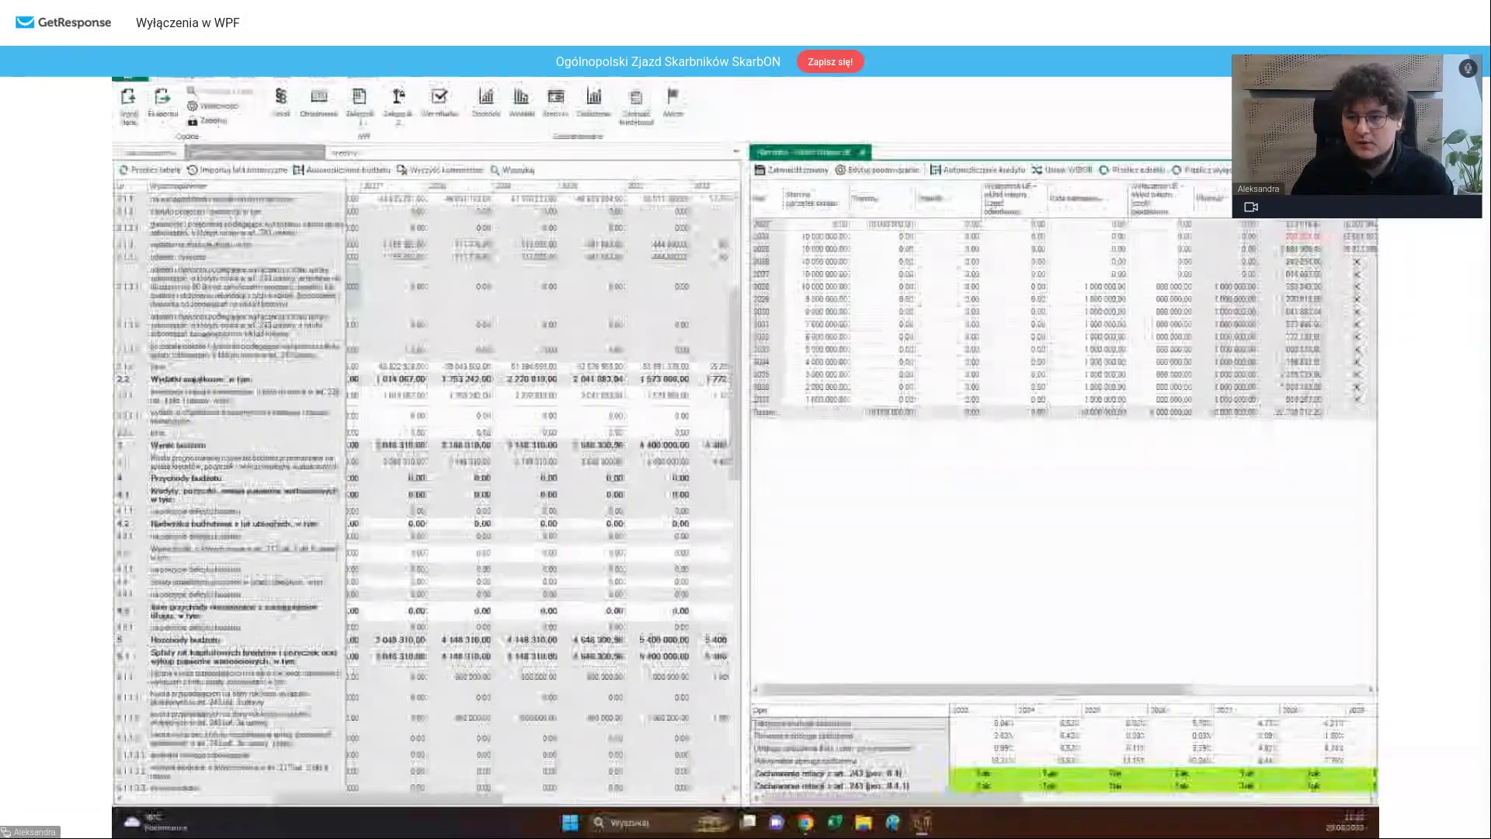
scroll(464, 718, "right", 3)
left_click(464, 718)
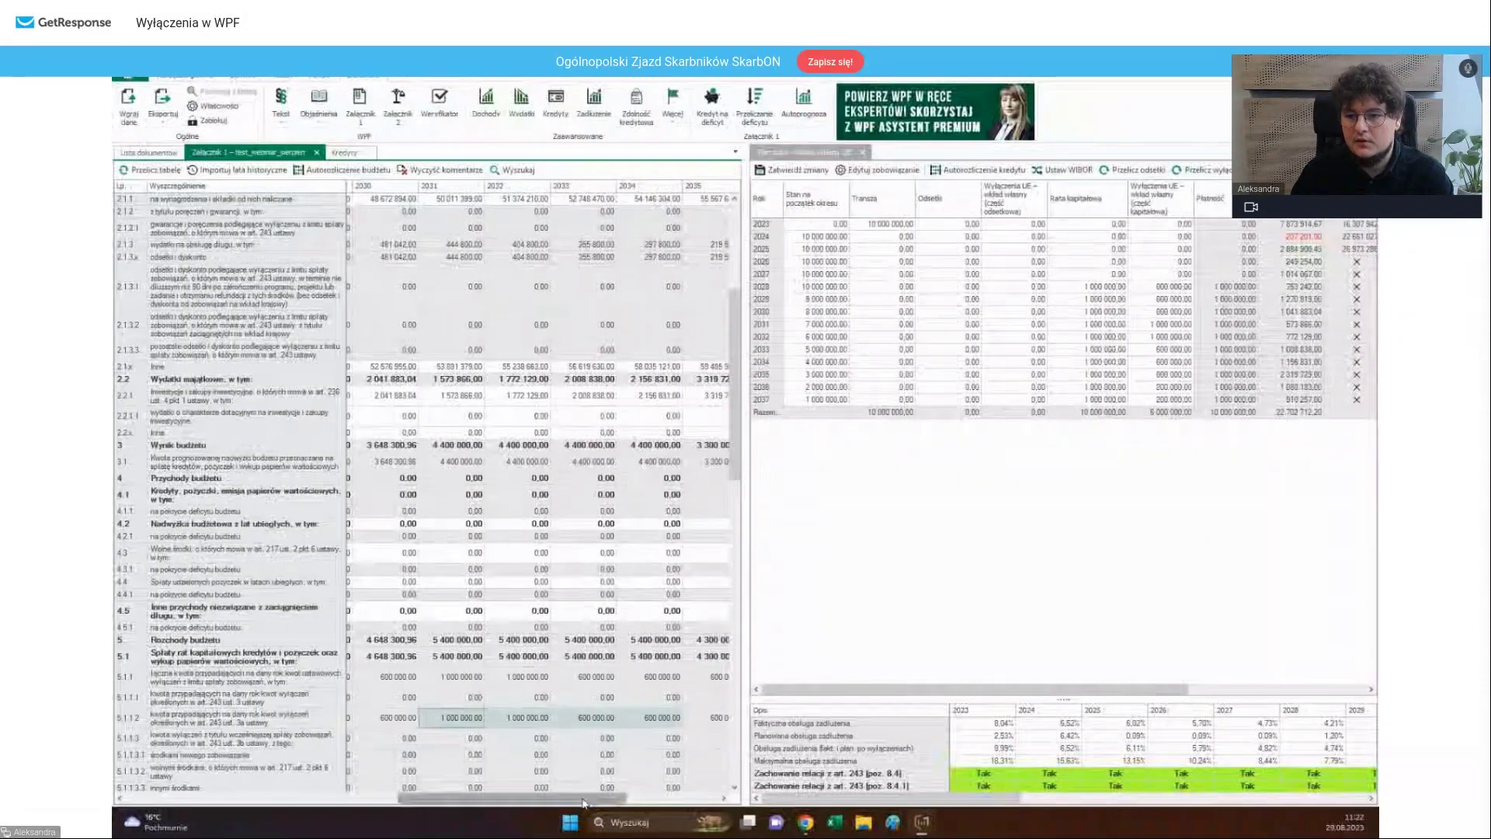
scroll(464, 719, "left", 2)
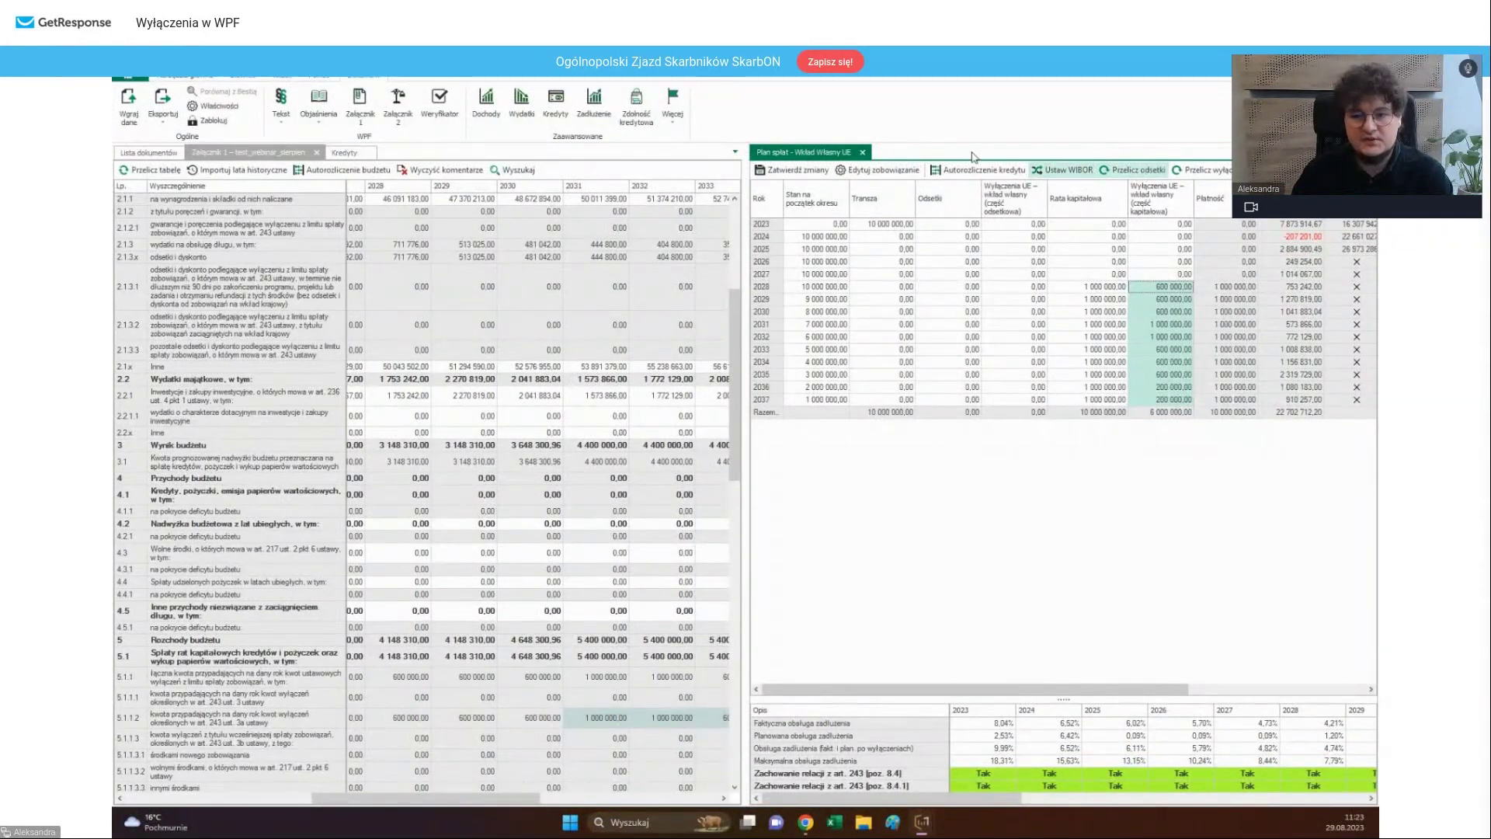
- Check the interest settings in the Wkład Własny UE loan's properties and review its capital exclusions for 2028 to 2037
left_click(878, 169)
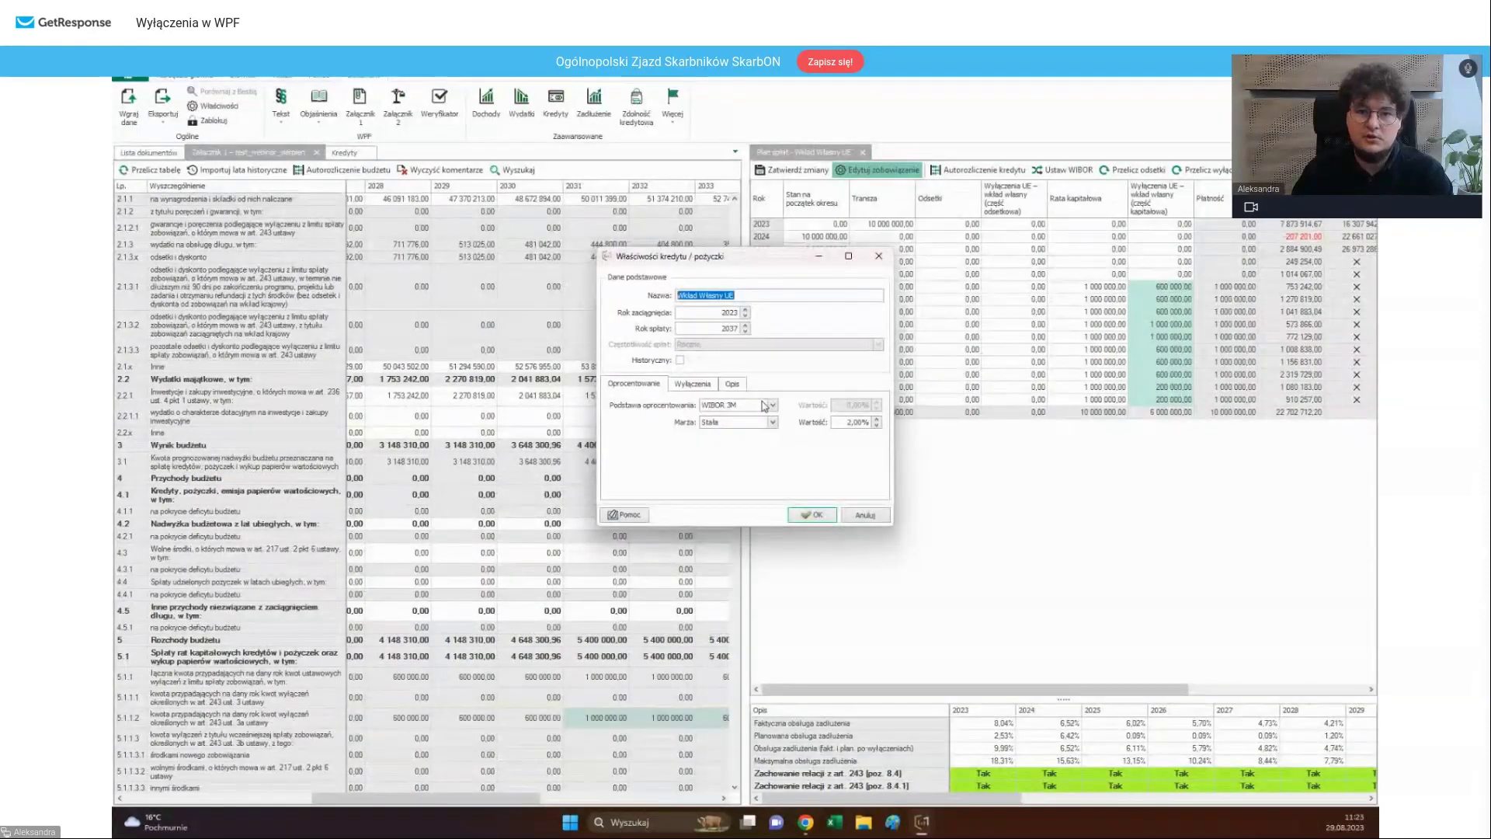
left_click(877, 257)
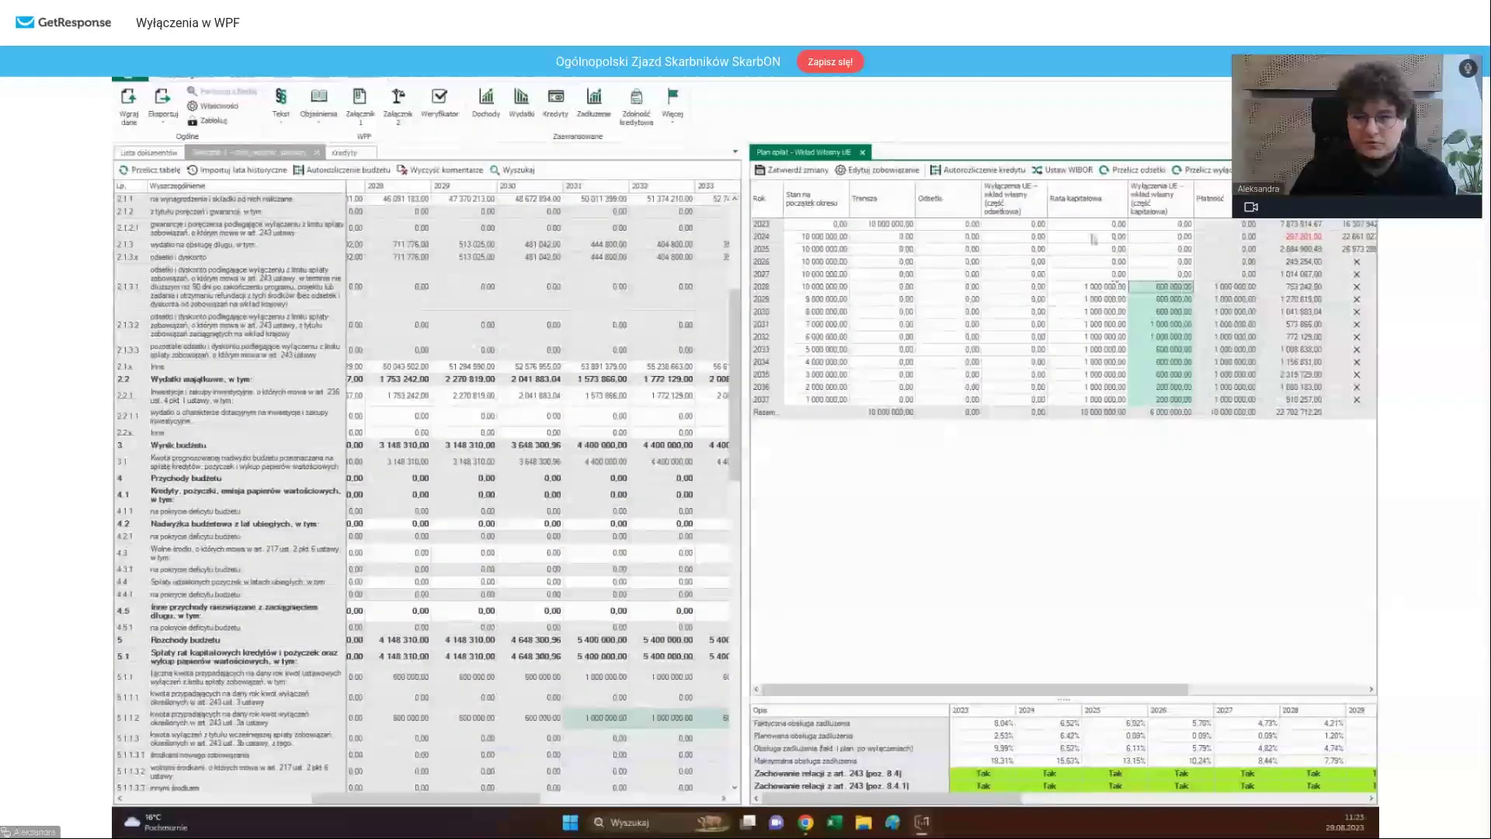
left_click(1165, 289)
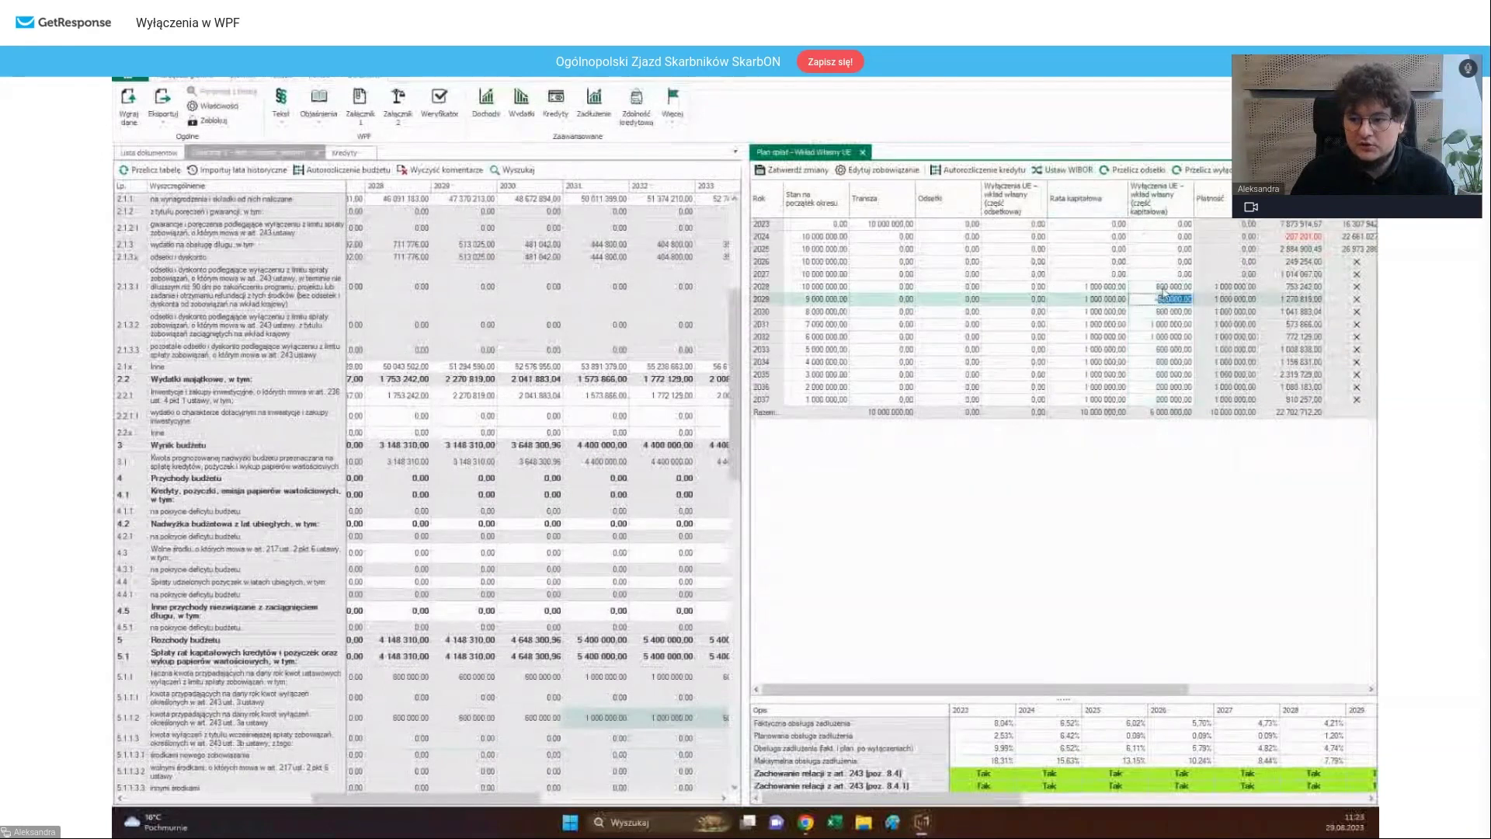
left_click_drag(1165, 301, 1195, 413)
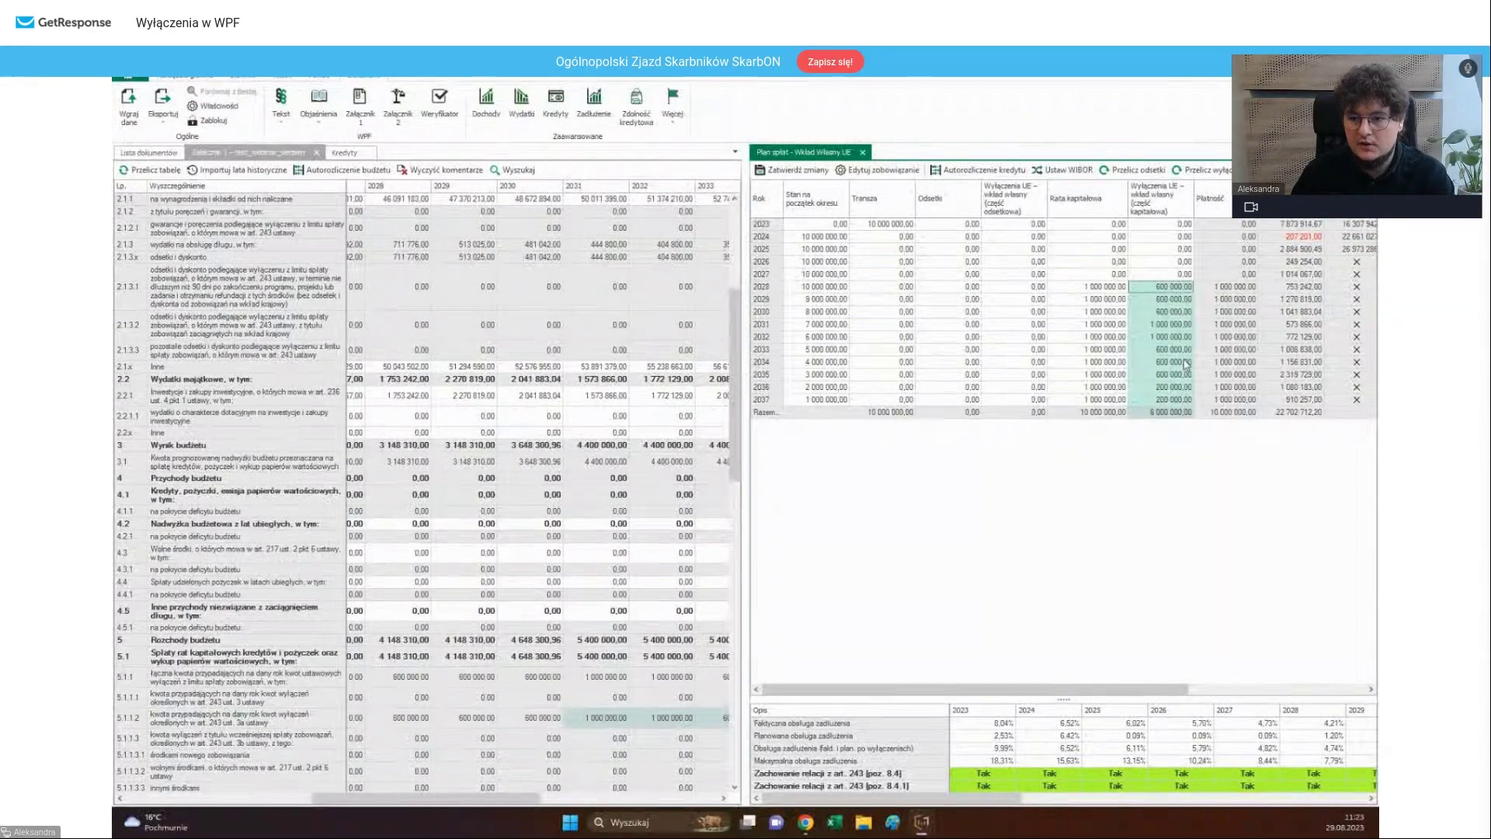
- Recalculate the loan's interest and its exclusions with the averaged method and rounded values
left_click(1138, 171)
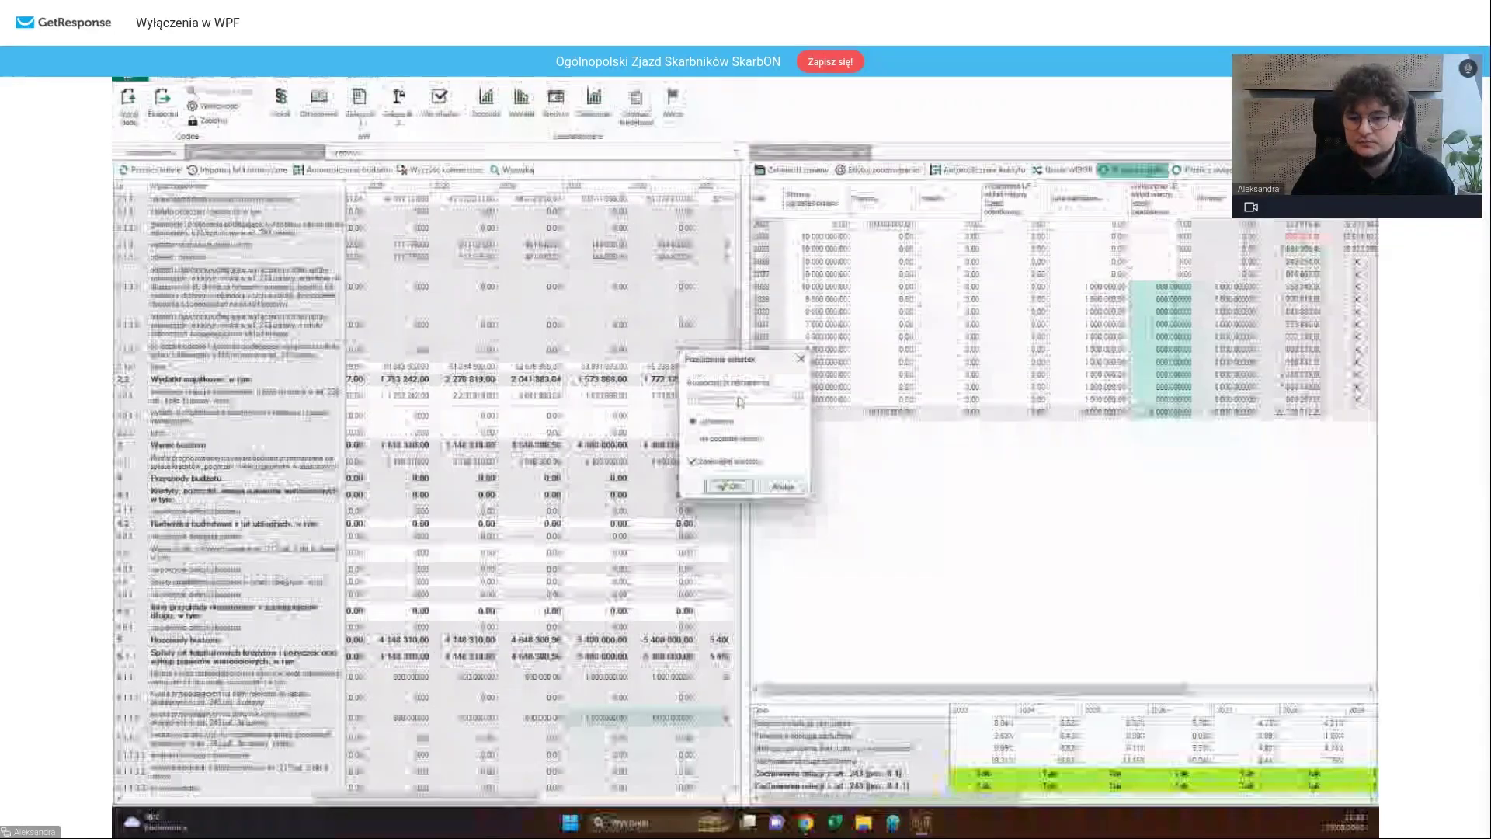
left_click(728, 486)
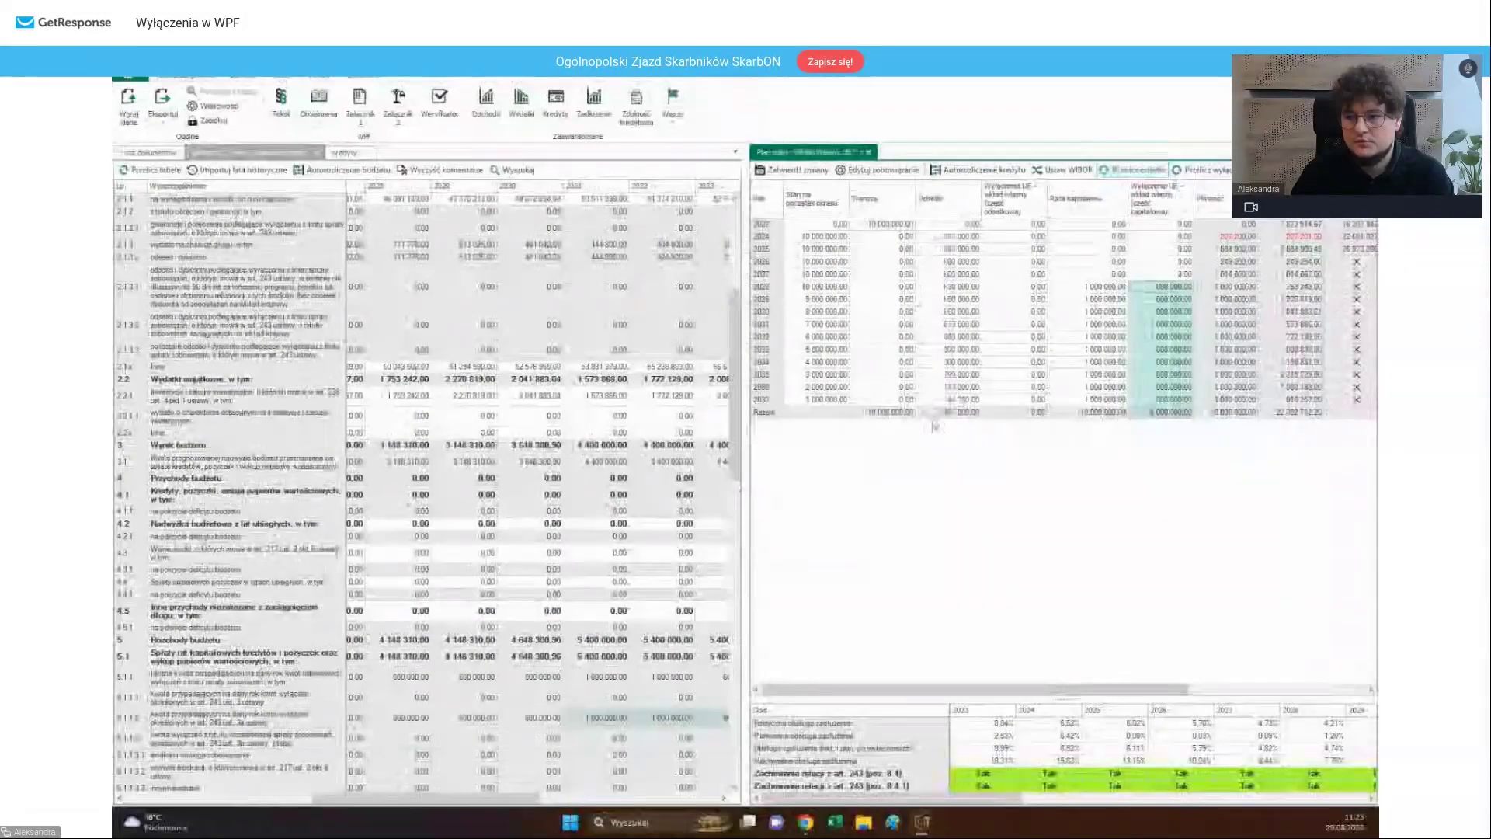
left_click(1203, 172)
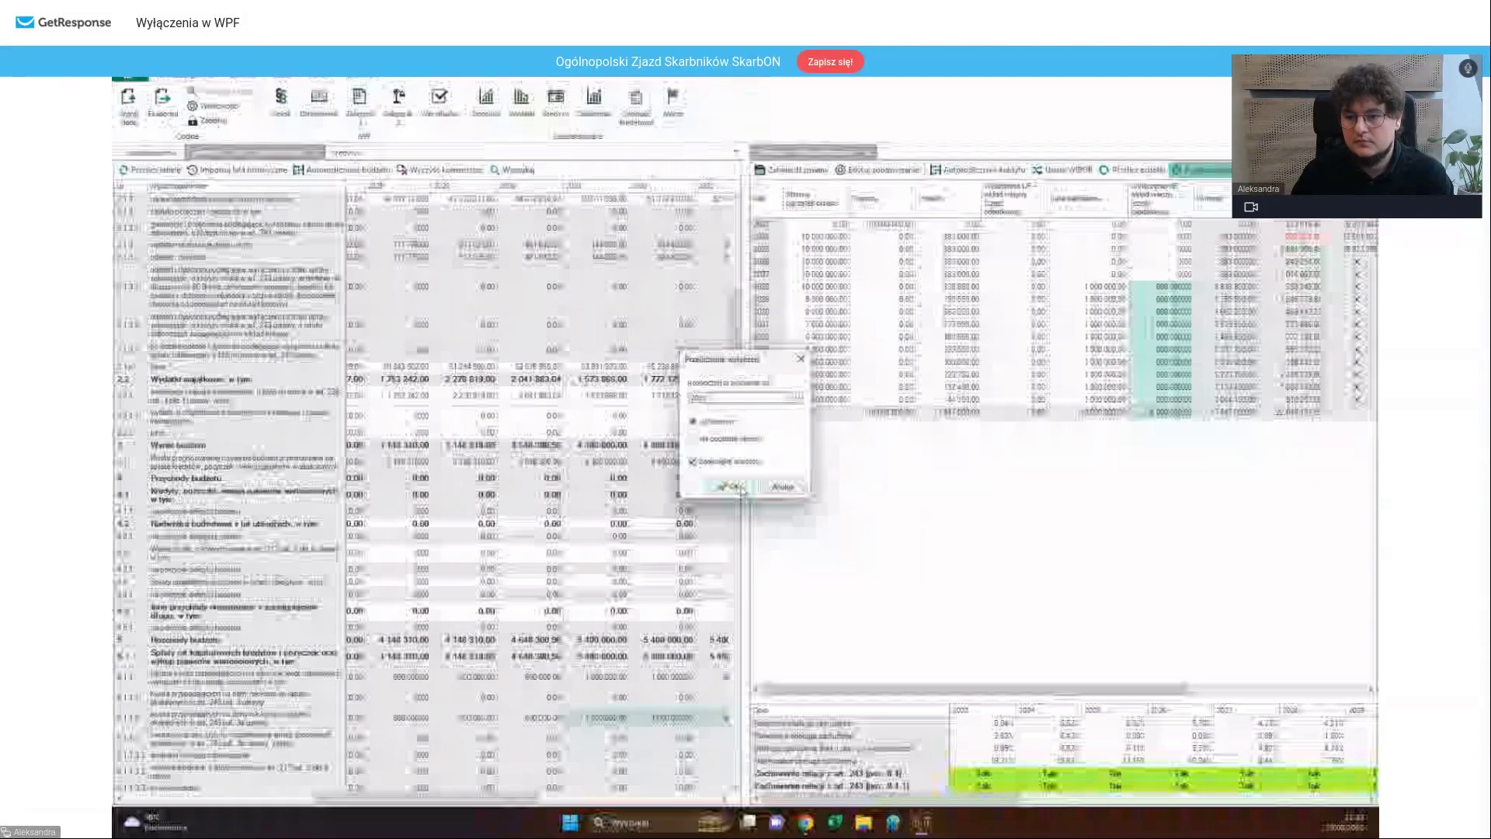
left_click(741, 487)
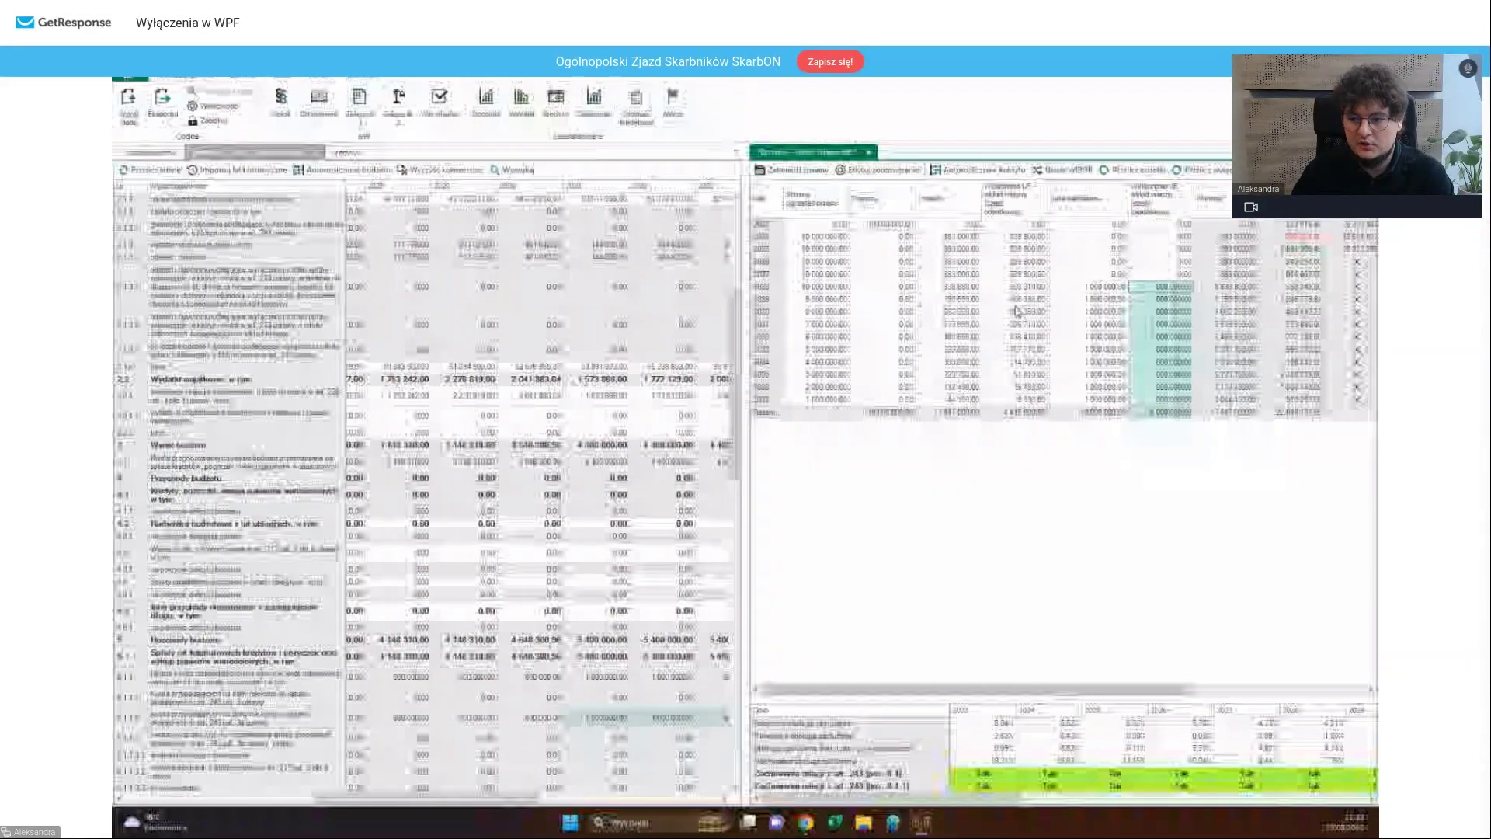
- Restore the capital part of the own-contribution exclusion to 600 000 for 2031, 2032, 2036 and 2037
left_click(1017, 341)
left_click(1160, 325)
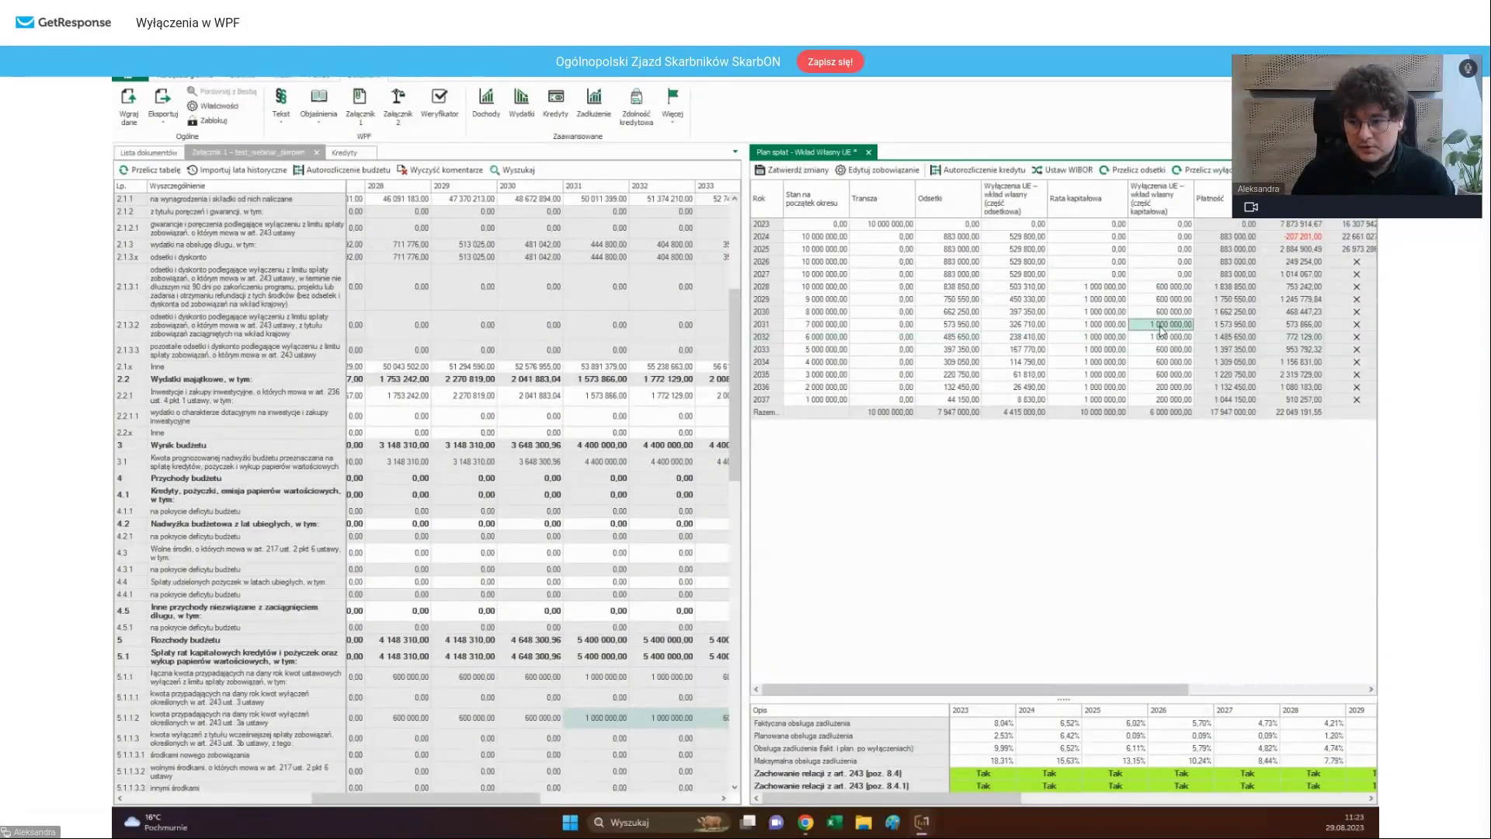
left_click(1161, 327)
type("600000")
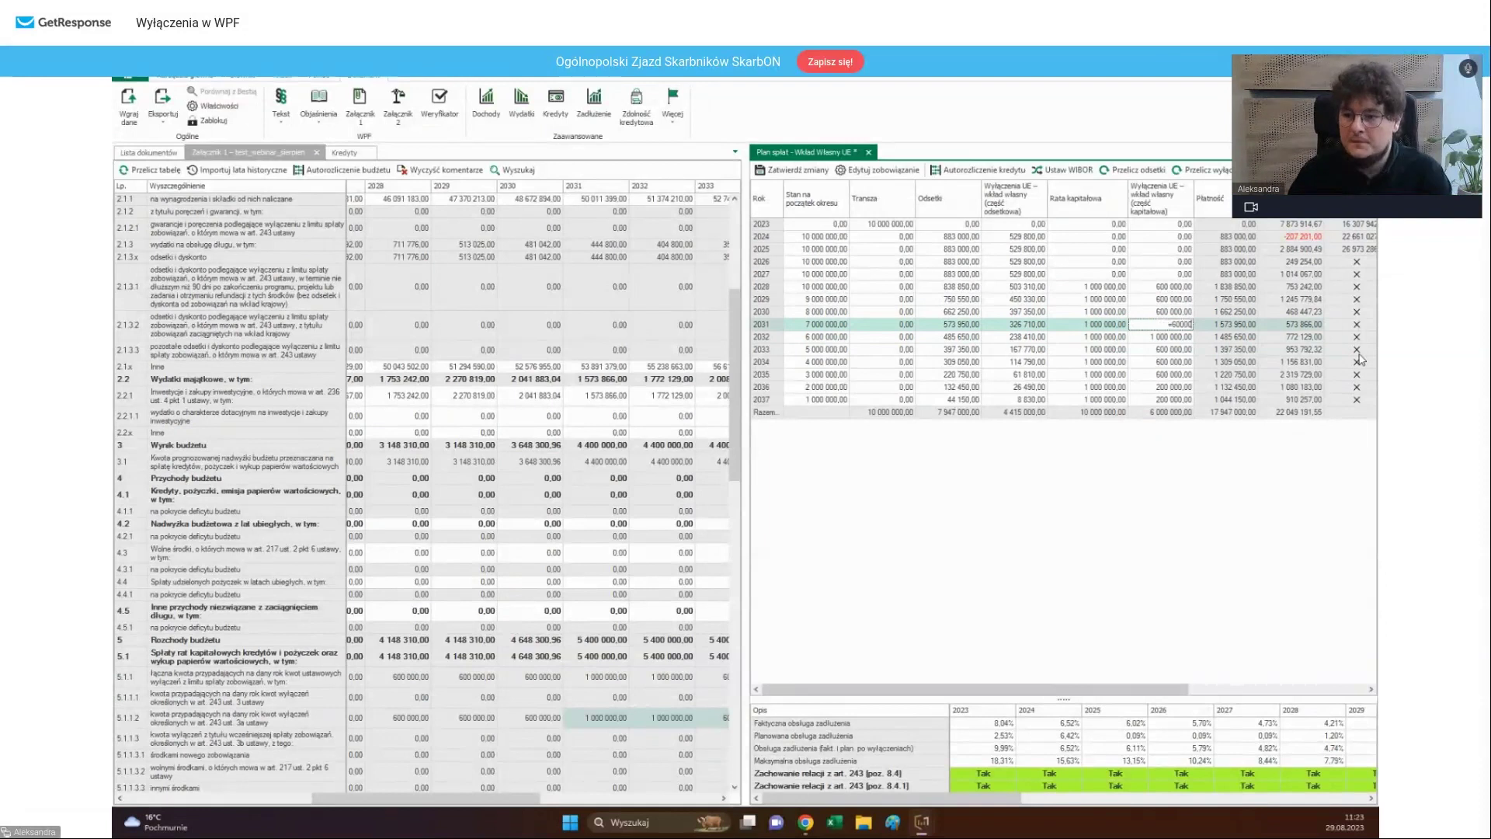
key("Up")
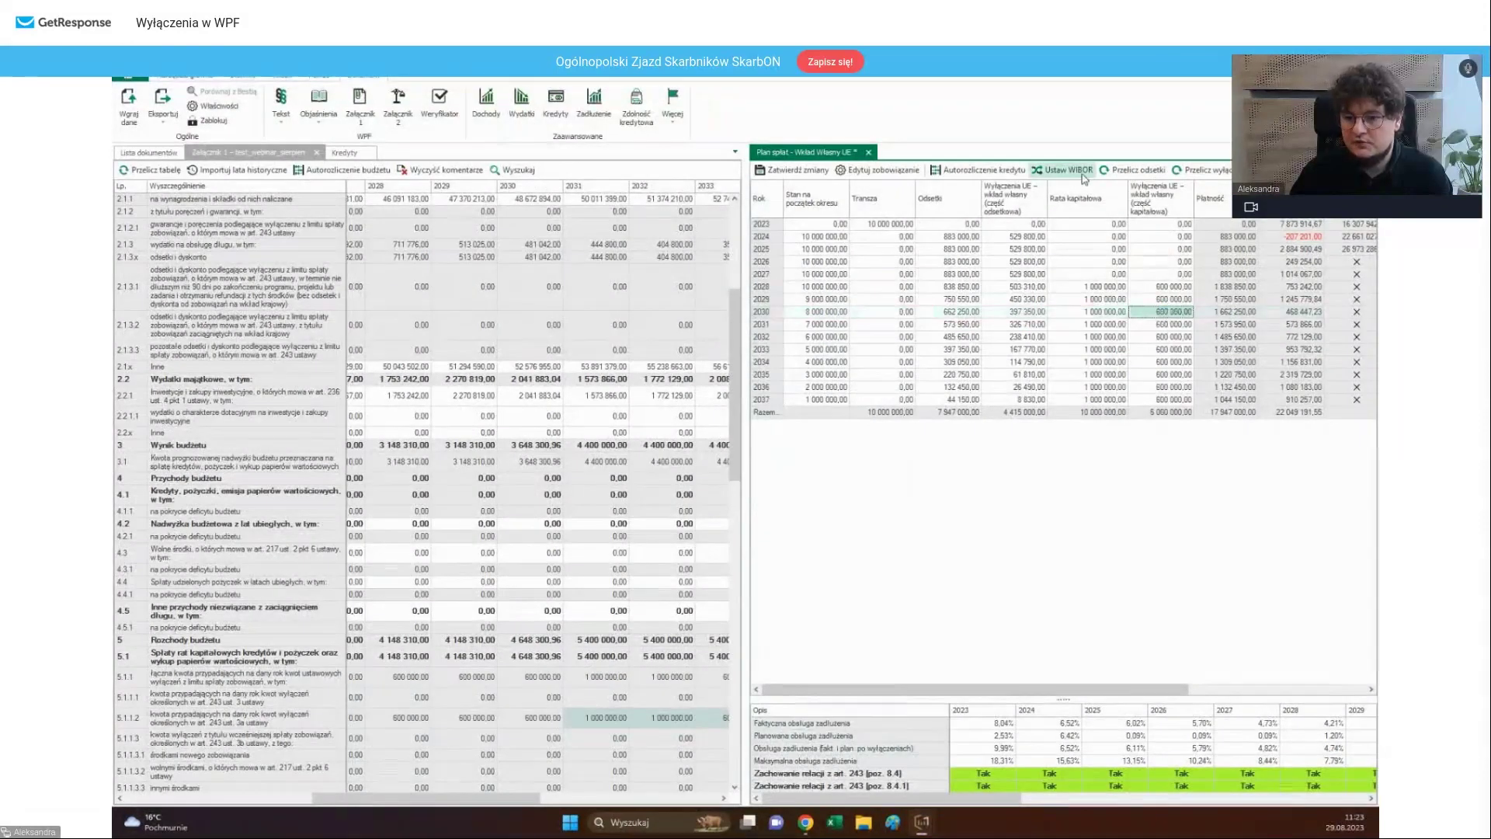
- Recalculate the exclusions from 2024 using the averaged method with rounding, and approve the plan's changes
left_click(1203, 170)
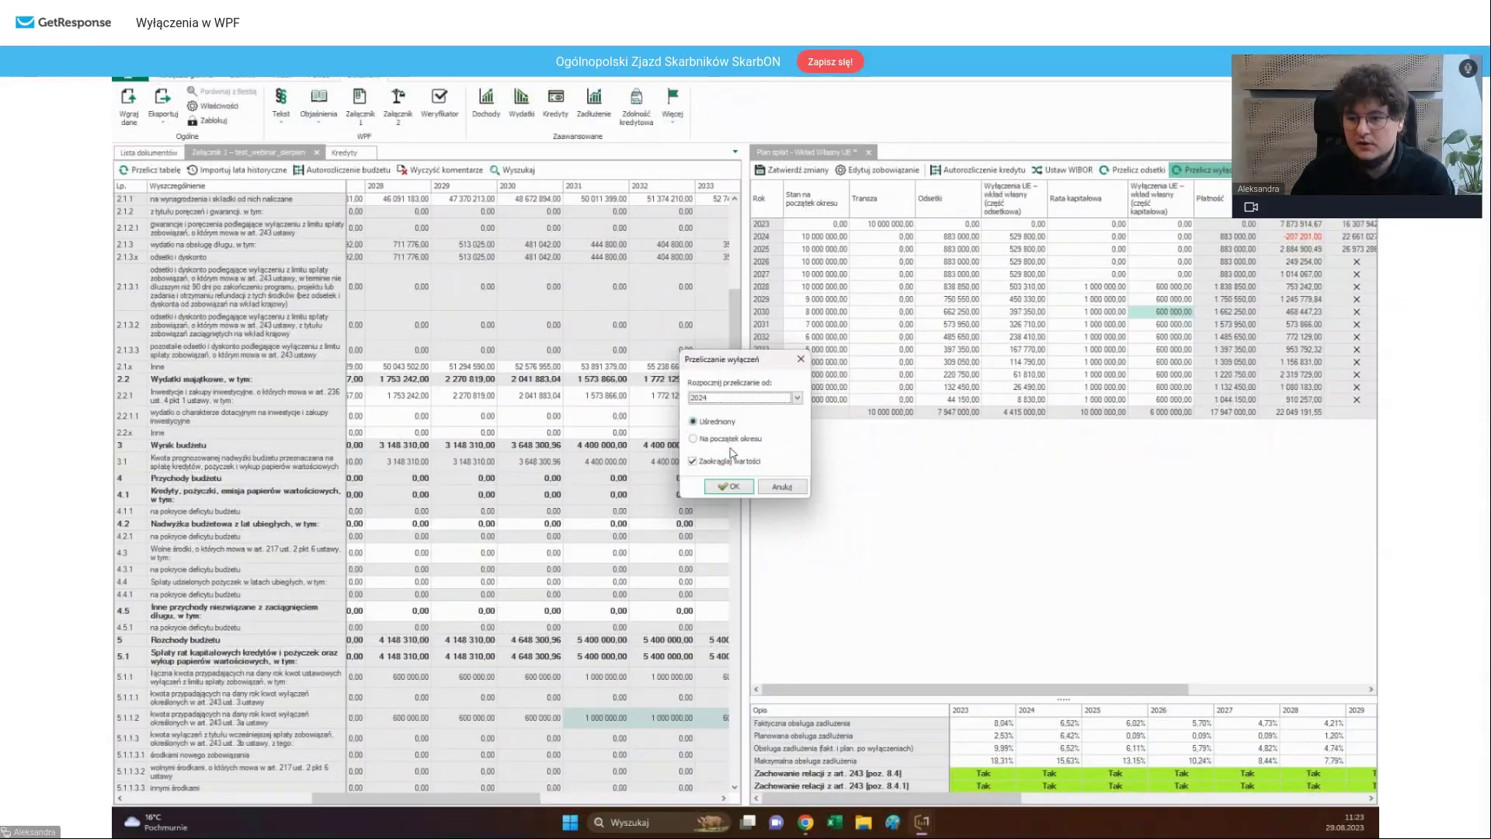
left_click(725, 487)
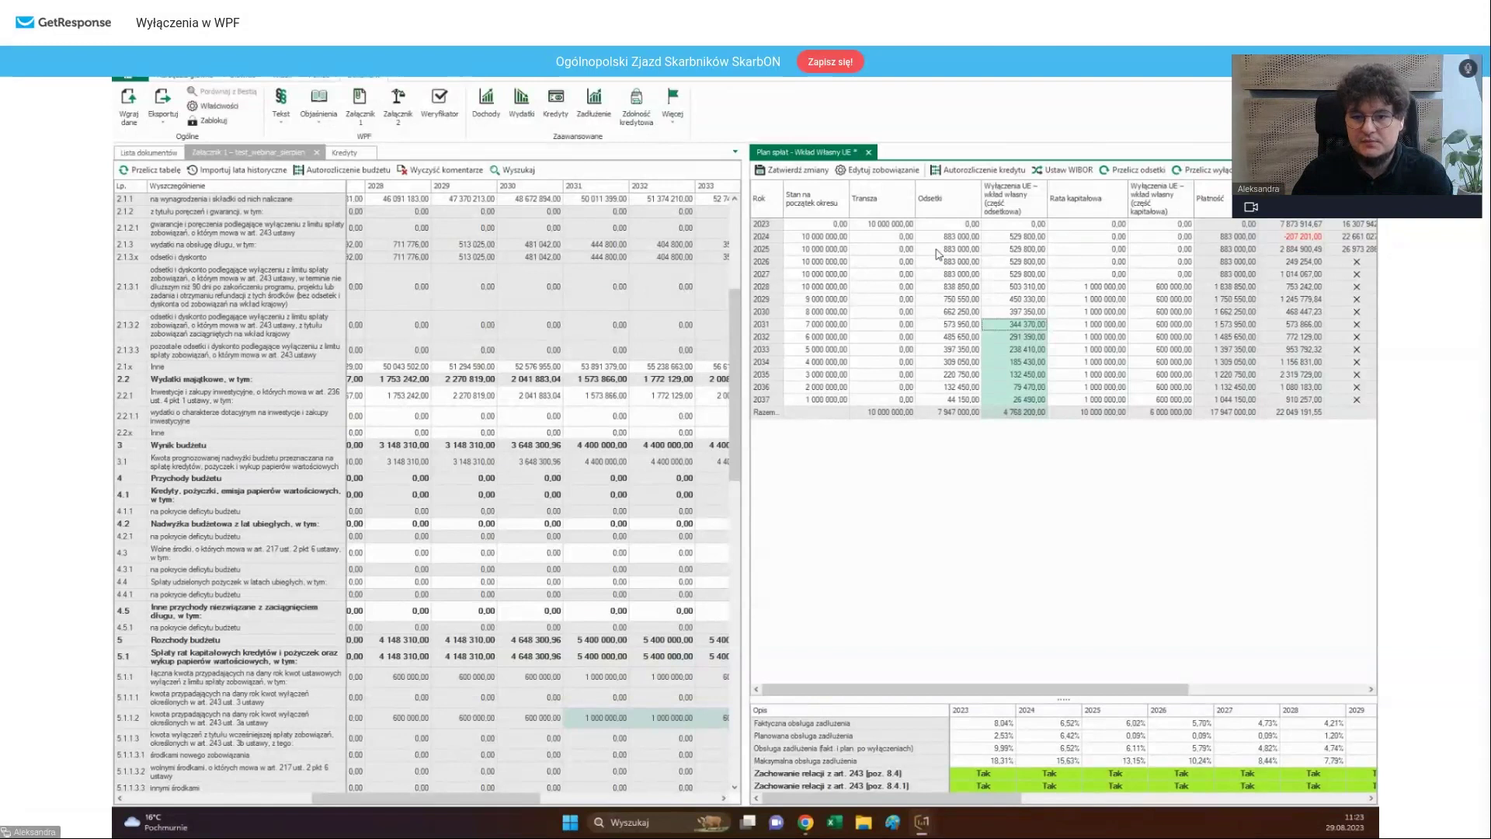
left_click(795, 169)
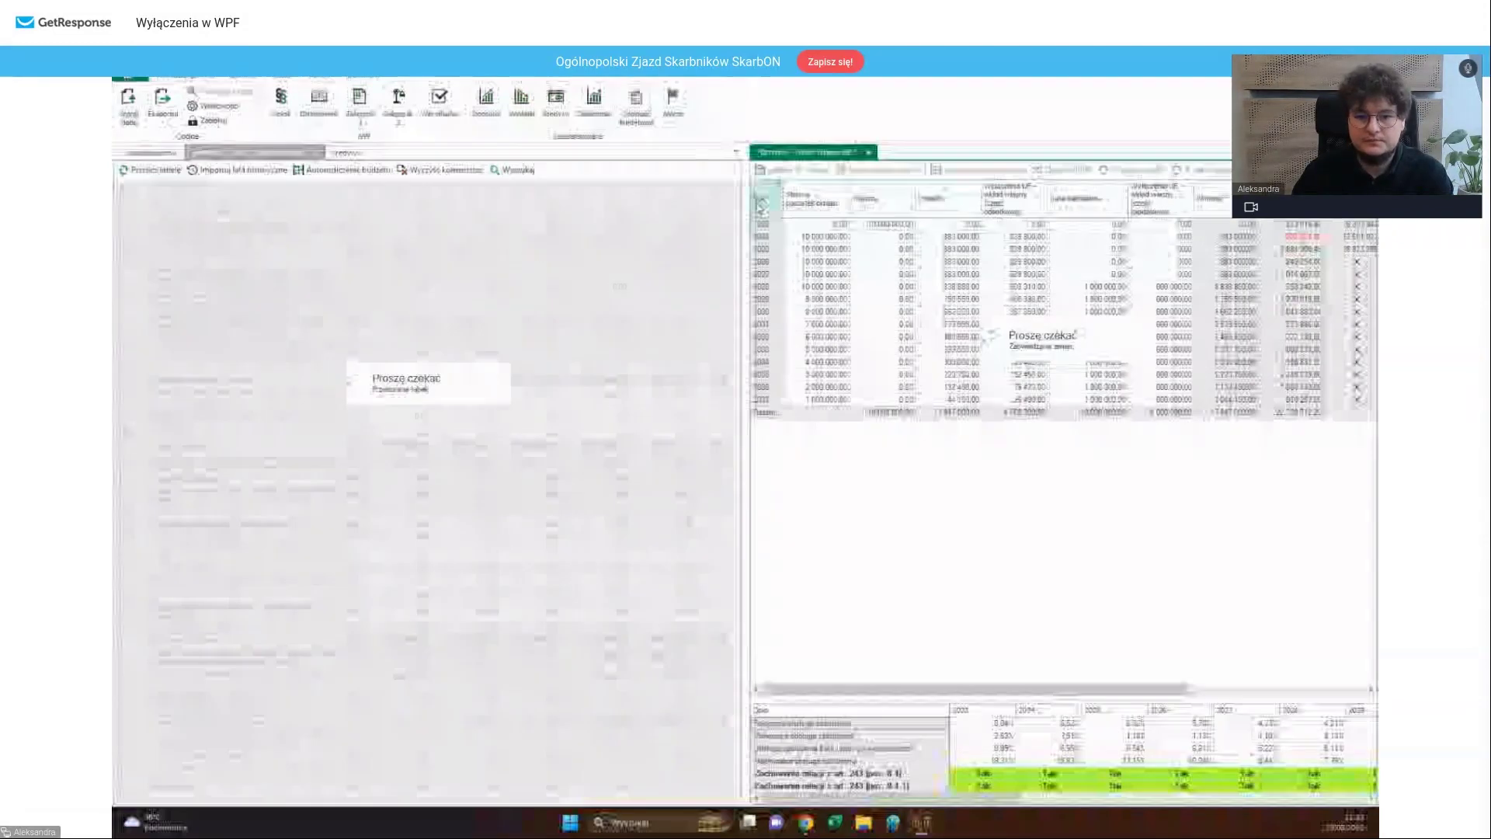
- Examine the 2024 excluded interest for own contribution and pre-financing in rows 2.1.3.2 and 2.1.3.1 of Załącznik 1
scroll(608, 364, "up", 3)
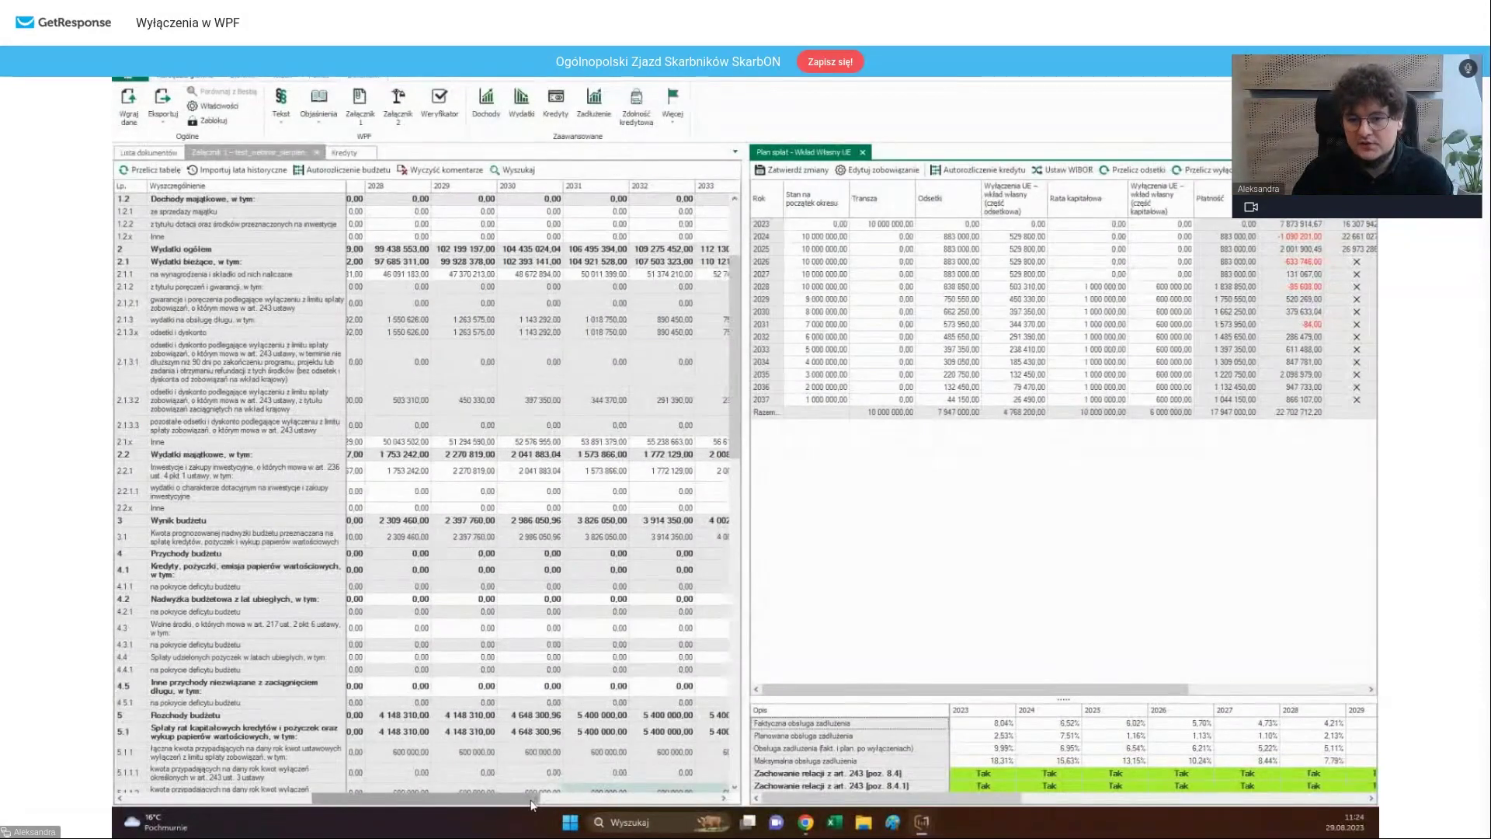
left_click_drag(541, 803, 339, 804)
left_click(443, 400)
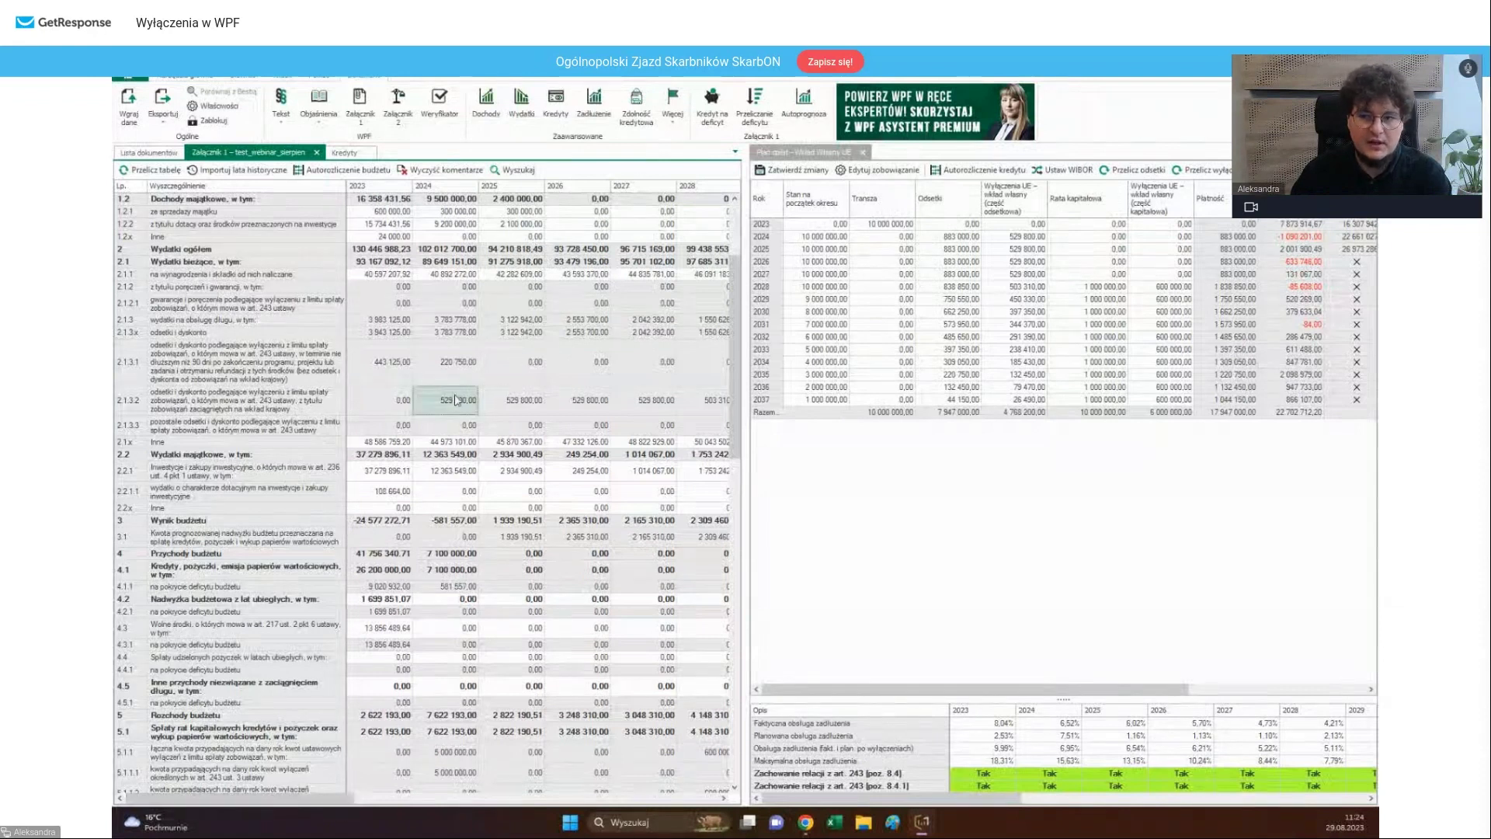
left_click(456, 367)
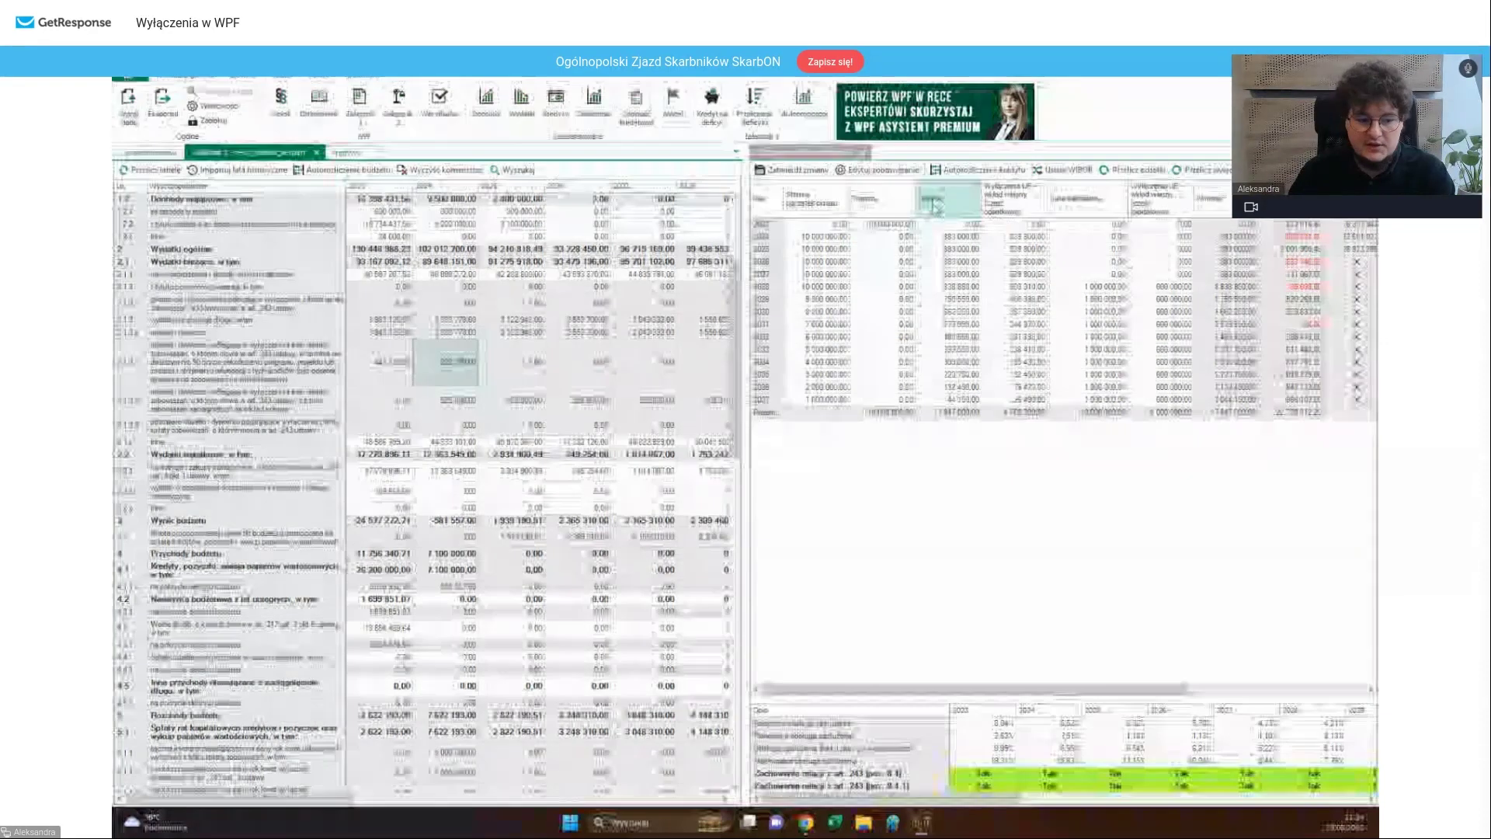
- Close the Wkład Własny UE repayment plan and start adding a new credit or loan to the Kredyty list
left_click(802, 170)
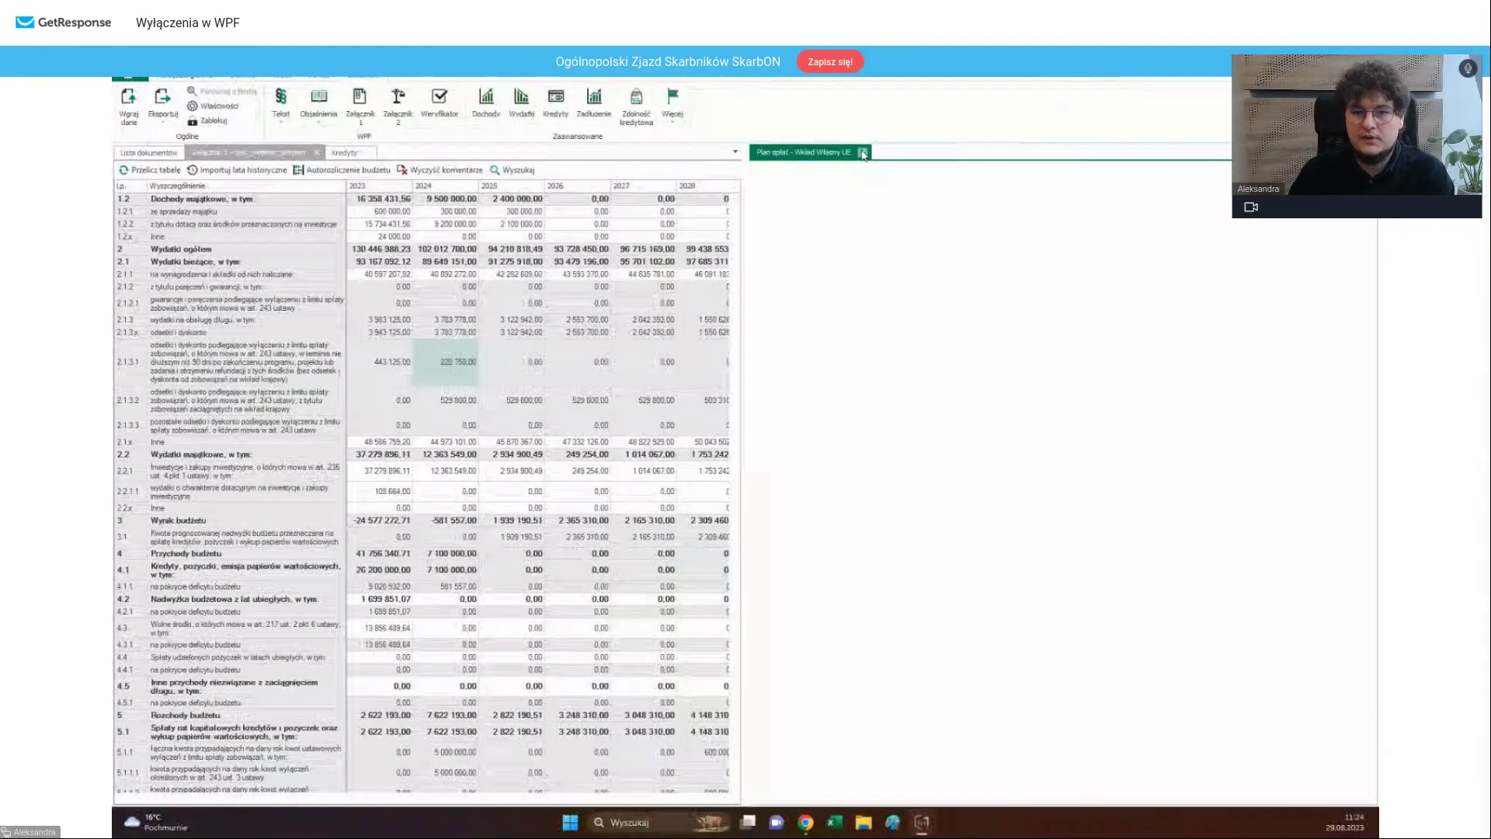
left_click(344, 153)
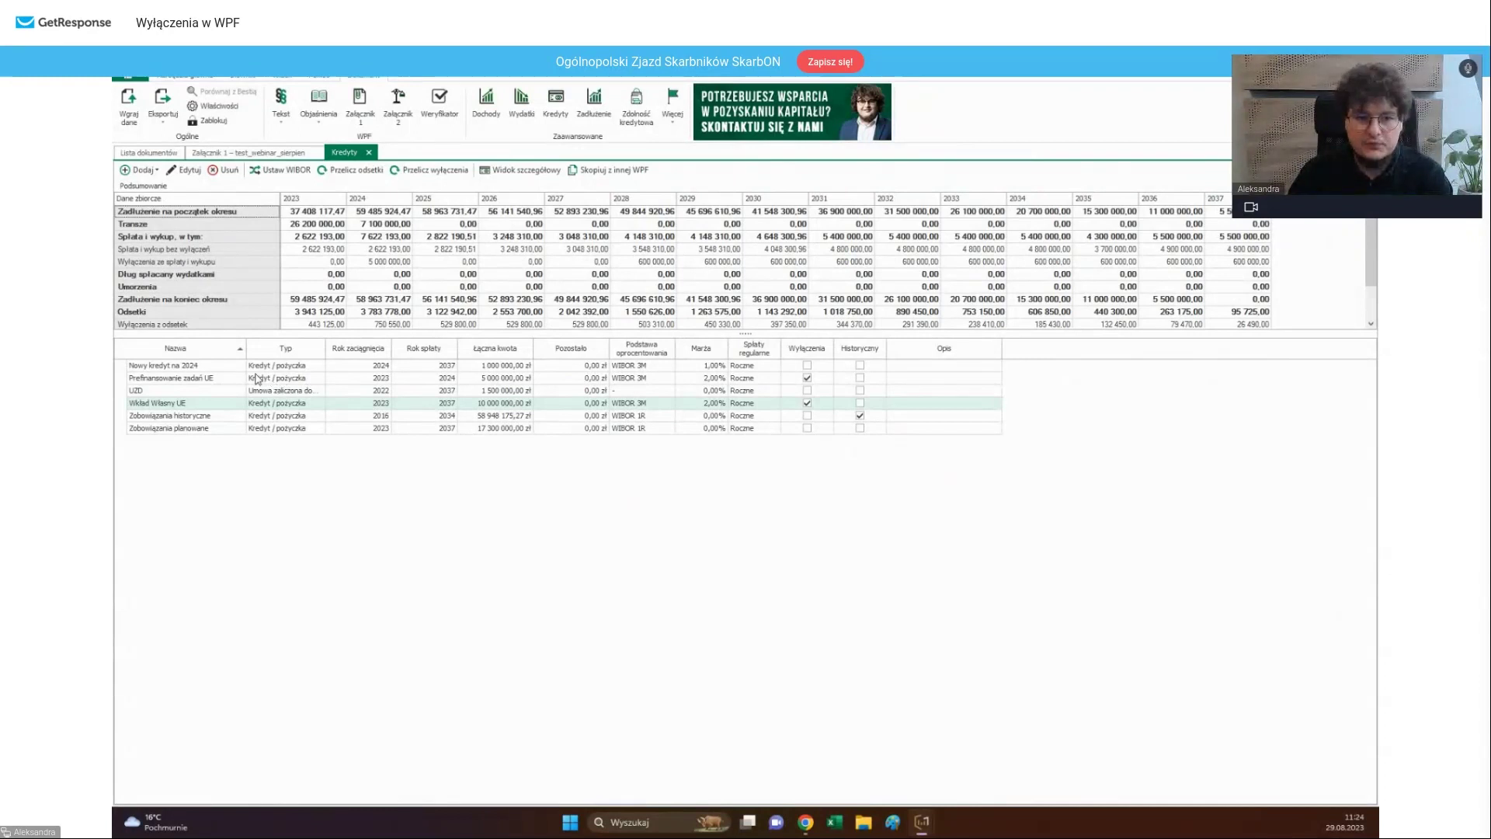
left_click(156, 171)
left_click(159, 189)
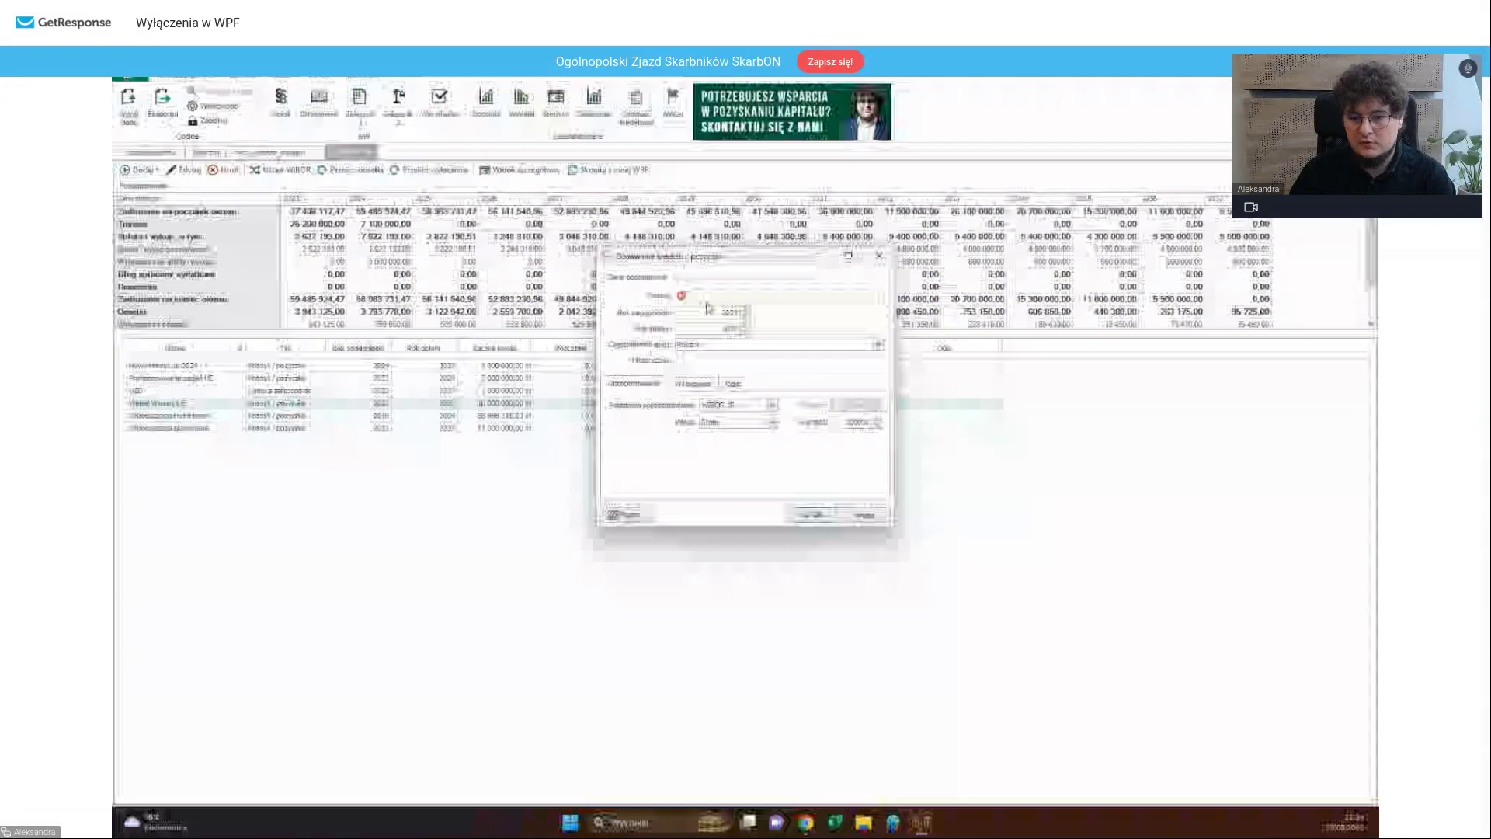
- Name the new loan Restrukuryzacja and enable its exclusion for early repayment of liabilities (wcześniejsza spłata zobowiązań)
type("W")
left_click(691, 384)
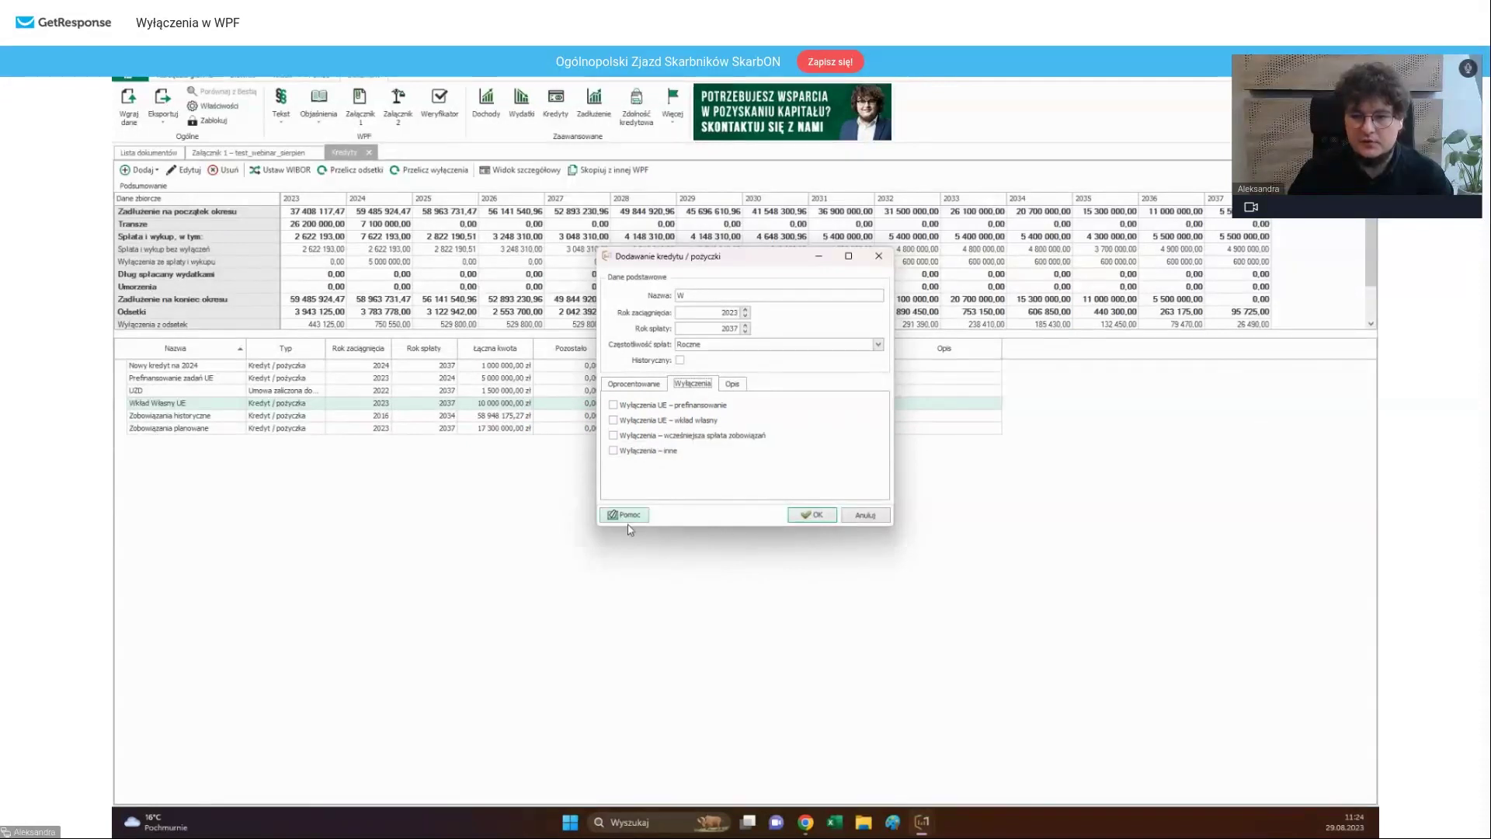
left_click(630, 435)
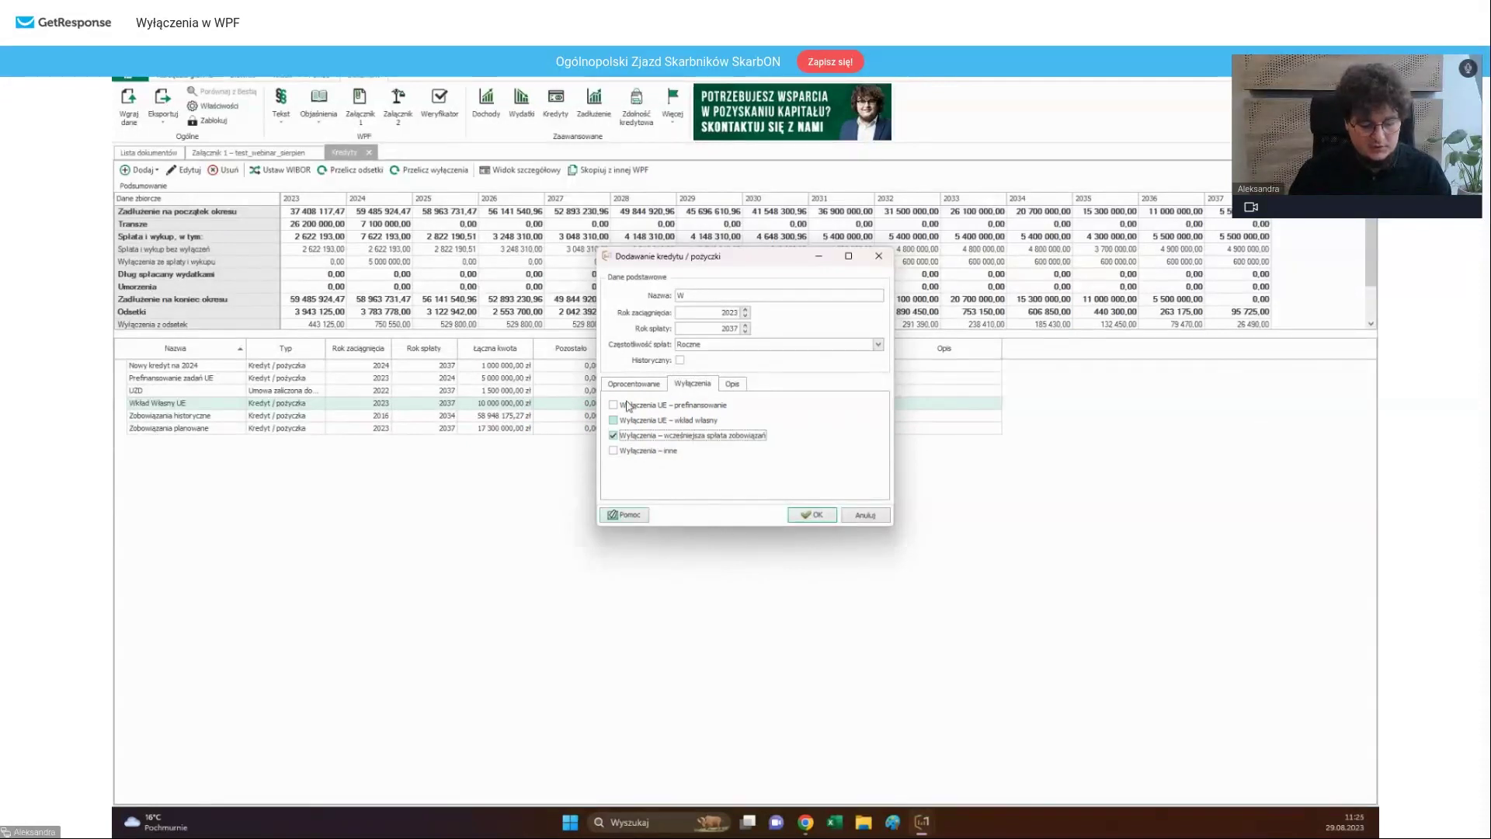
left_click(633, 384)
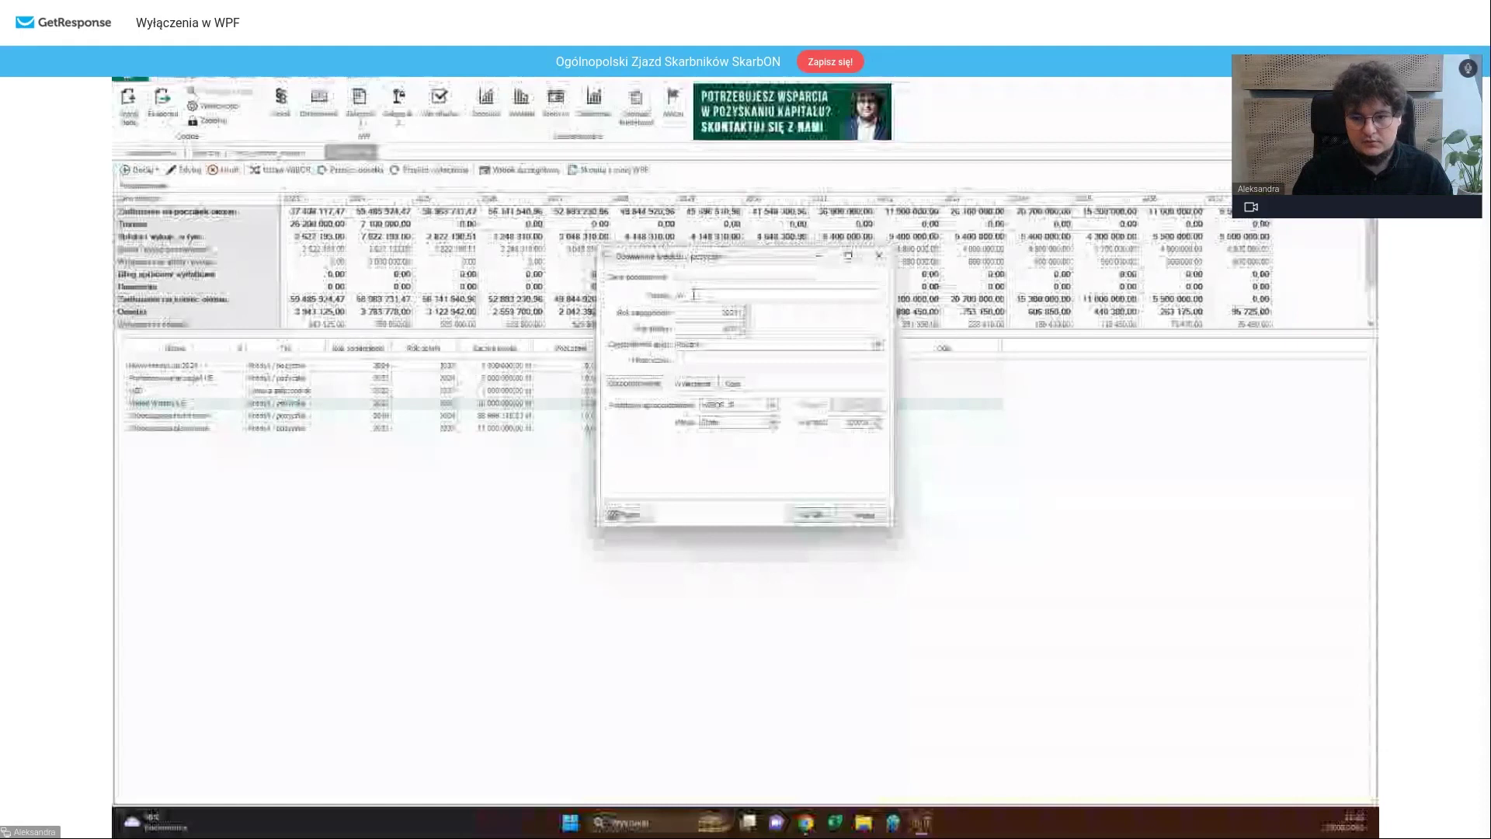
left_click(694, 295)
type("Restrukt")
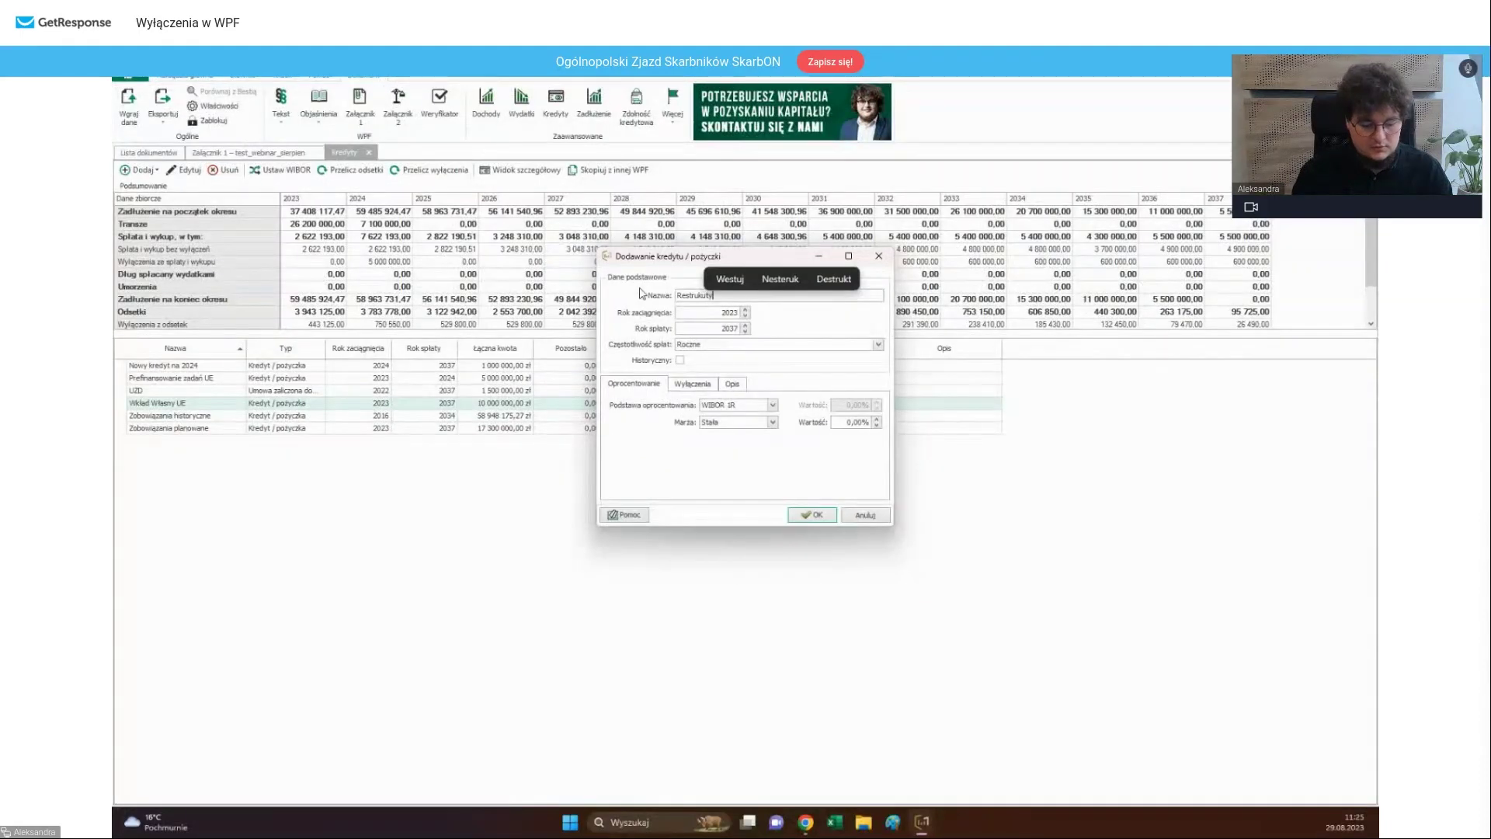
type("uryzacja")
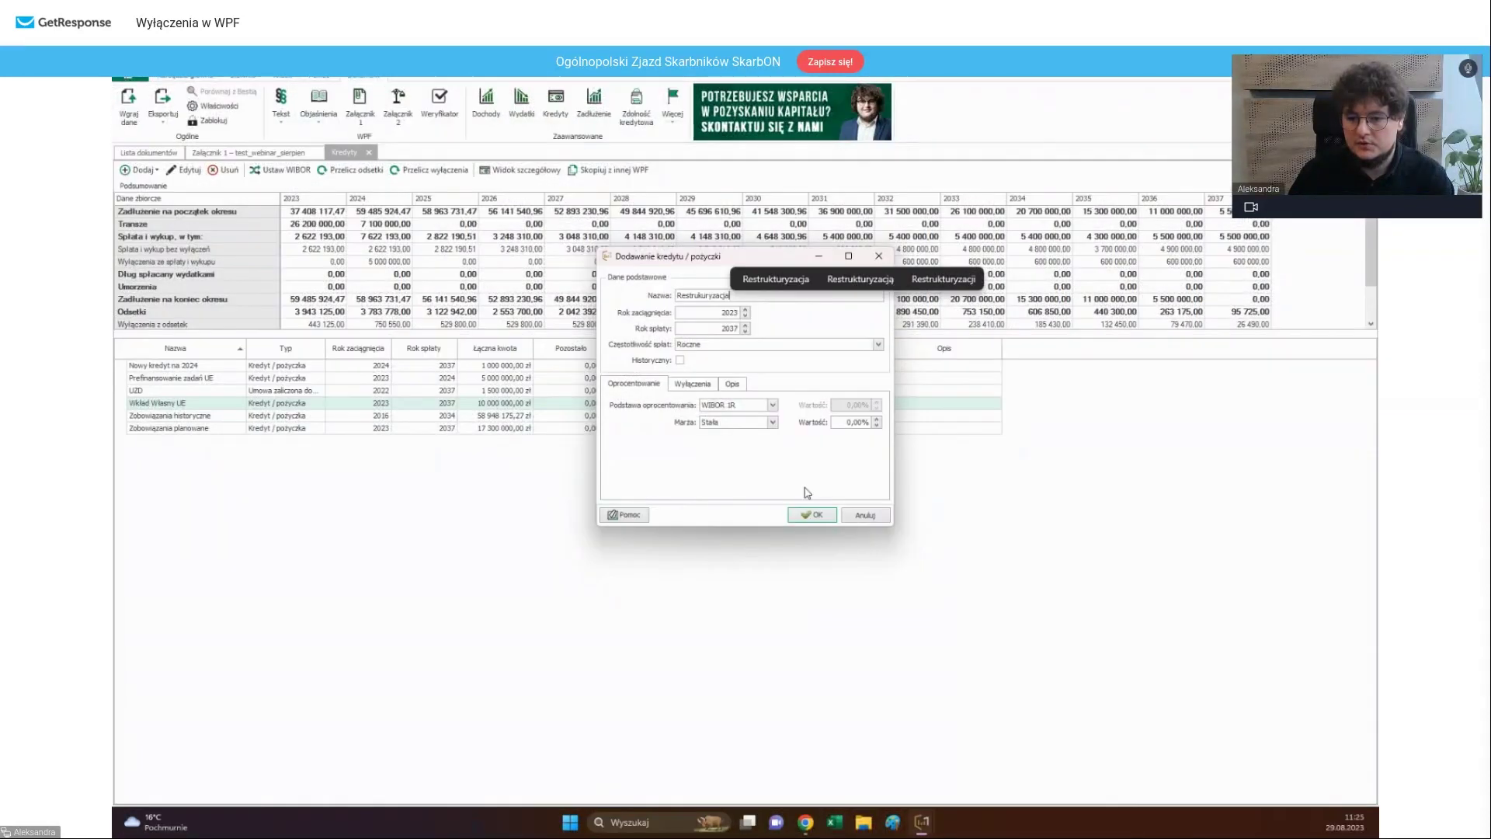
- Set the new loan's interest base to WIBOR 3M with a fixed margin of 2,00%, and save the loan
left_click(744, 406)
left_click(719, 426)
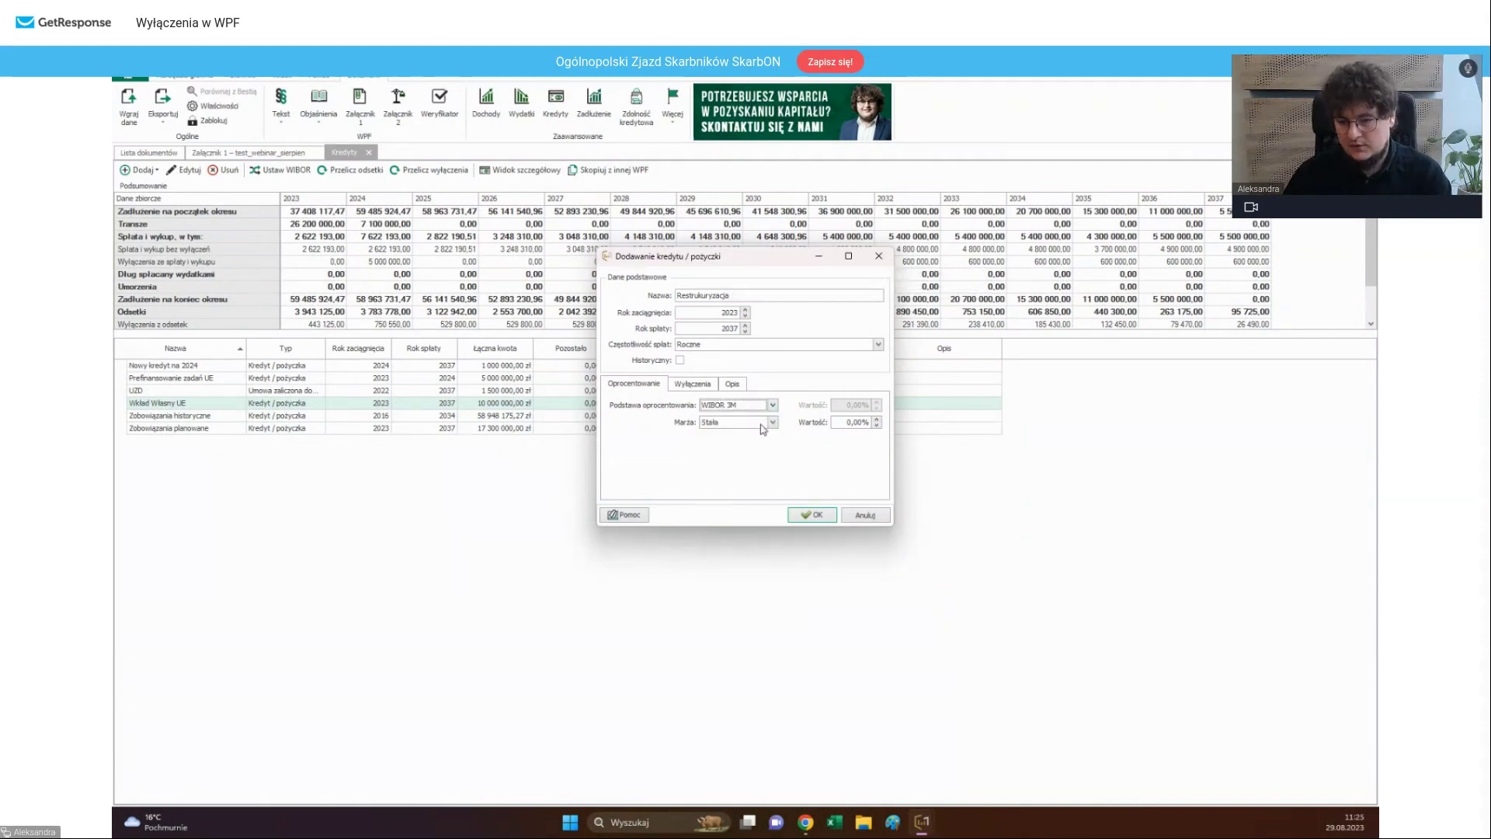
left_click(858, 422)
type("1")
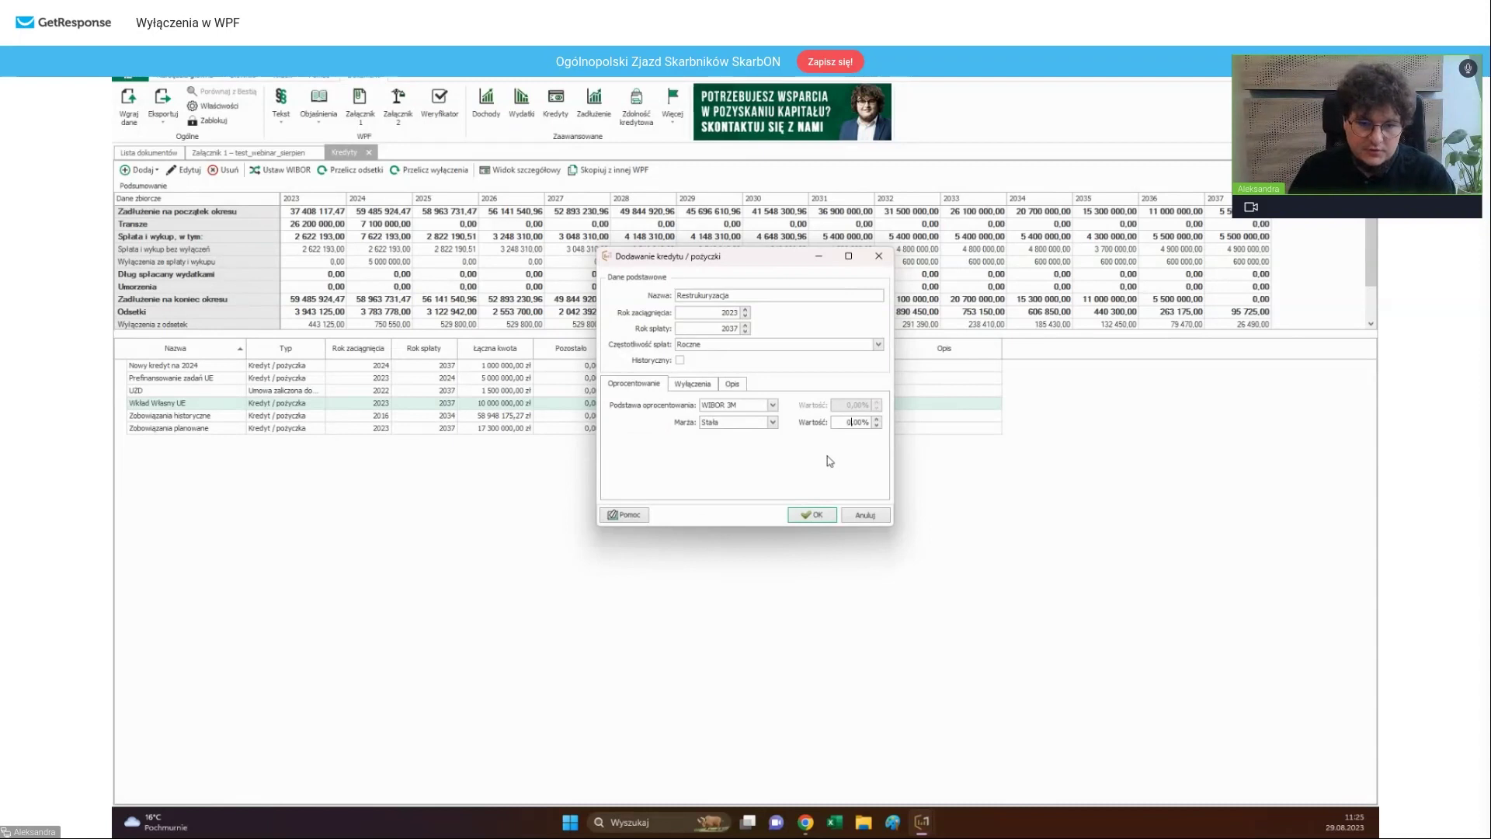
key("Return")
- Enable the early-repayment exclusion in the properties of Zobowiązania historyczne and save them
left_click(177, 392)
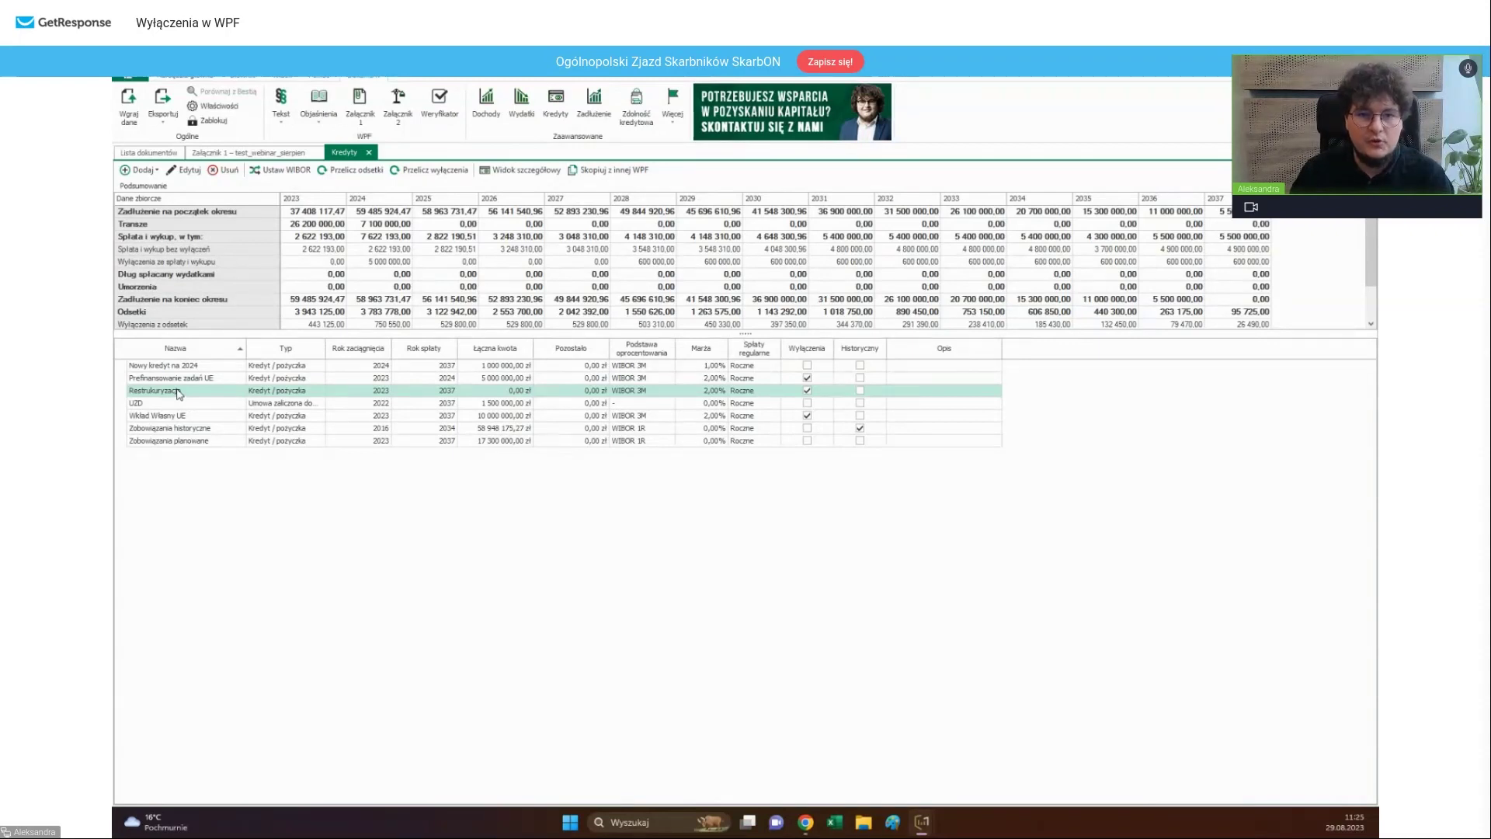
double_click(165, 428)
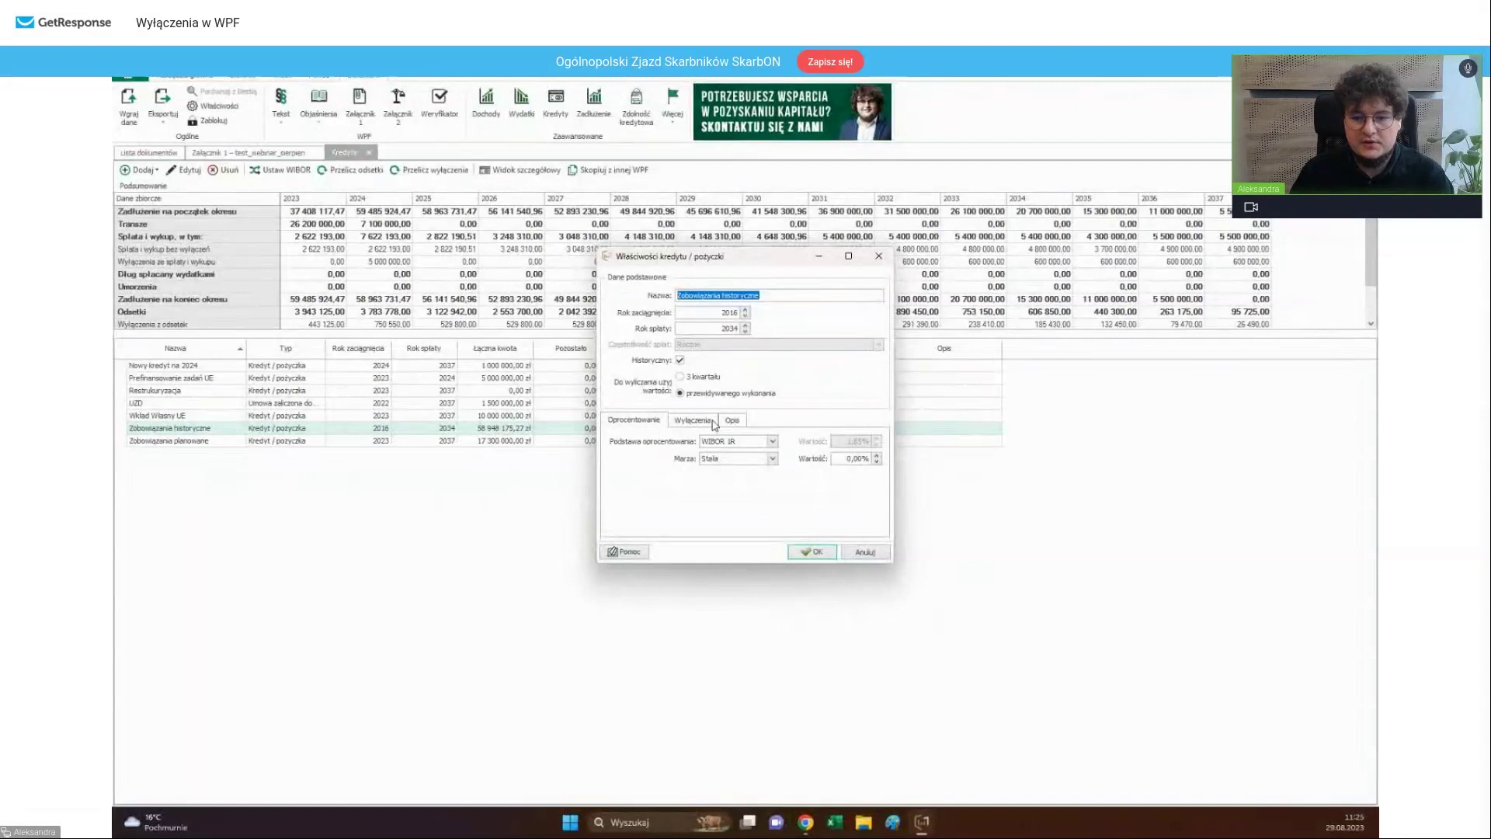
left_click(714, 422)
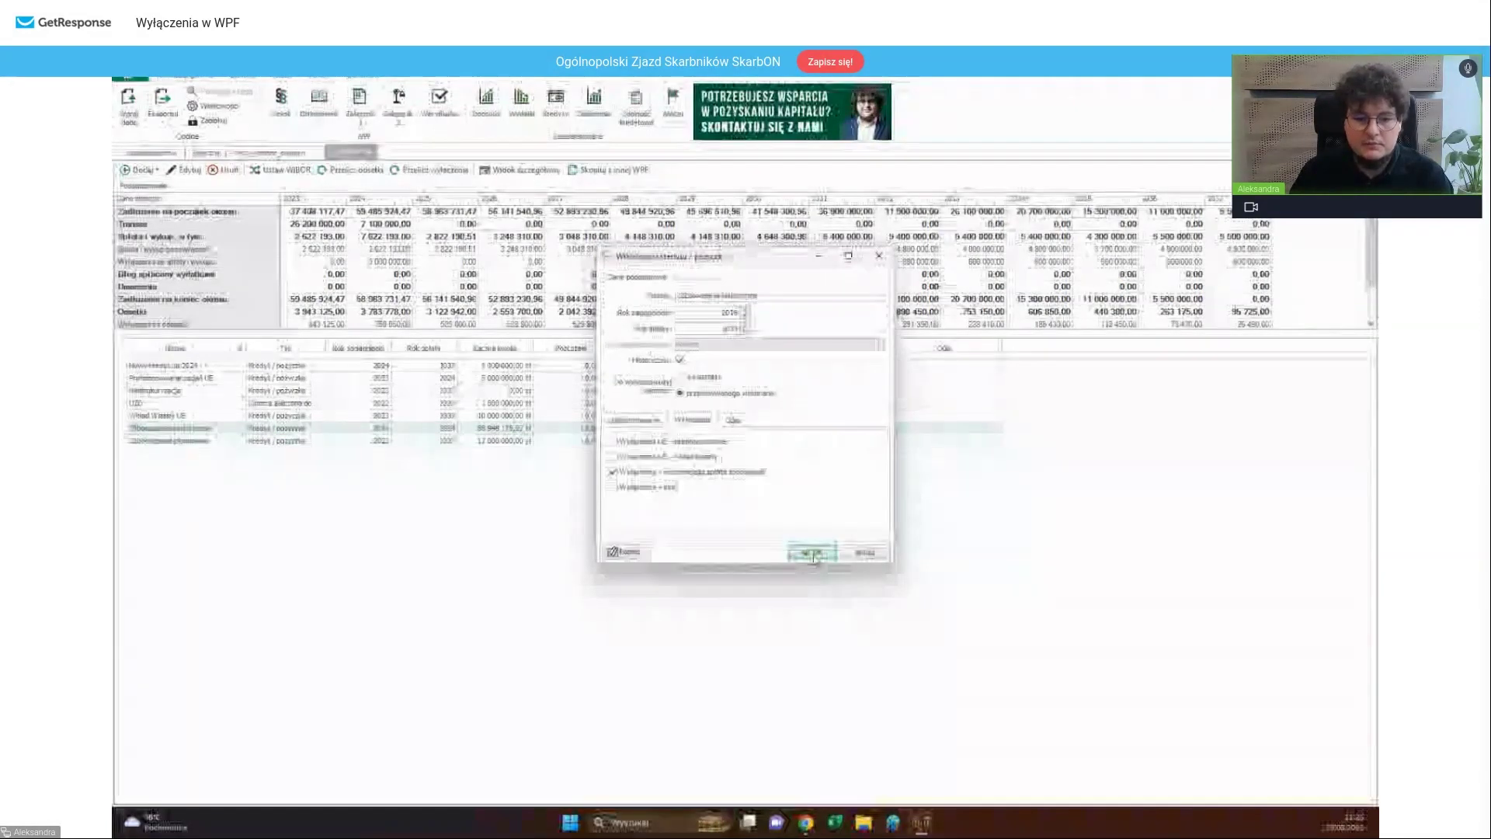
left_click(811, 554)
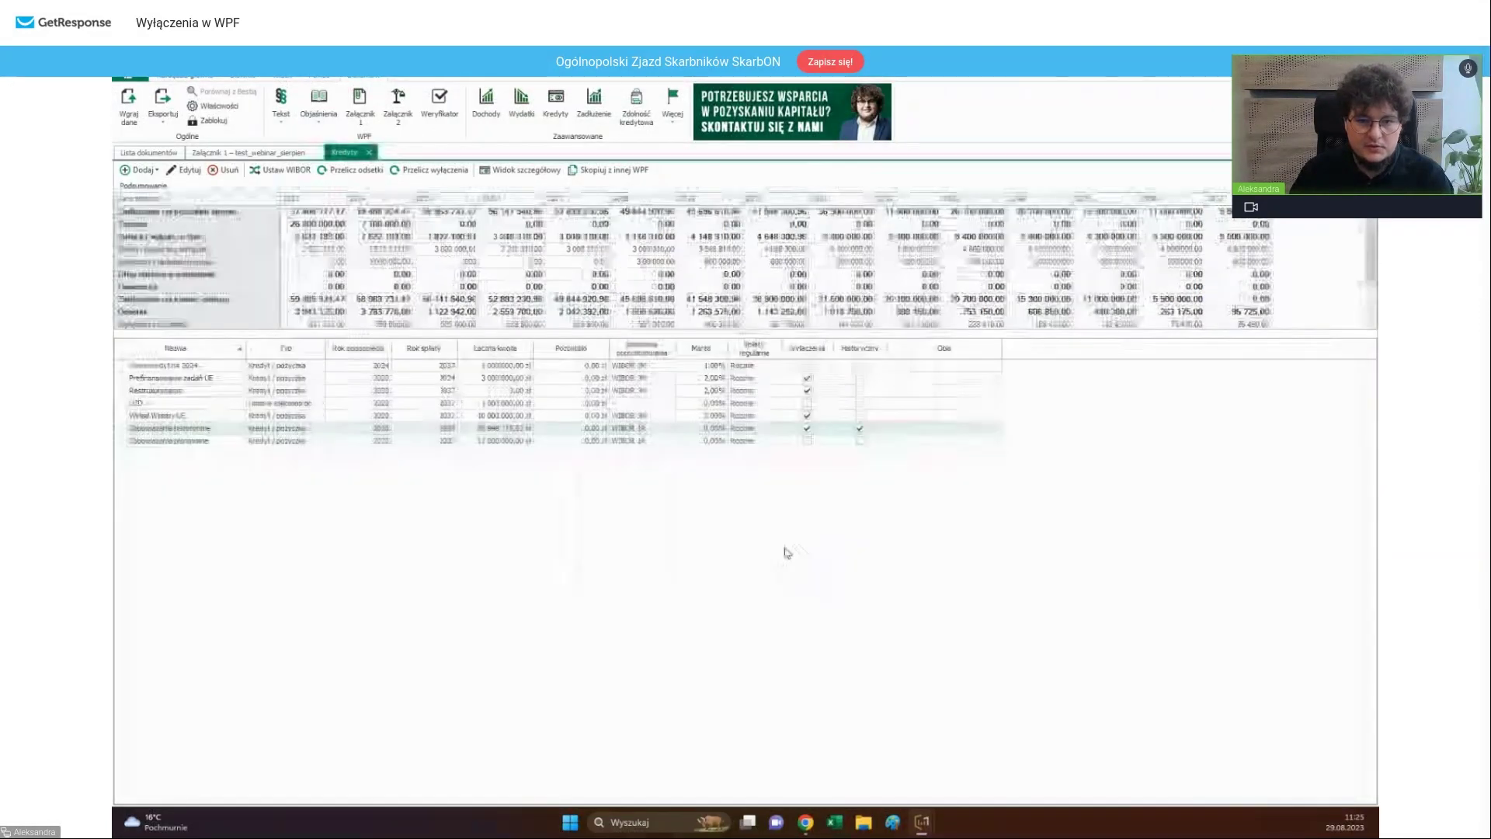
- Open the repayment plan of Zobowiązania historyczne and examine its capital instalments for 2026 and 2027
double_click(204, 429)
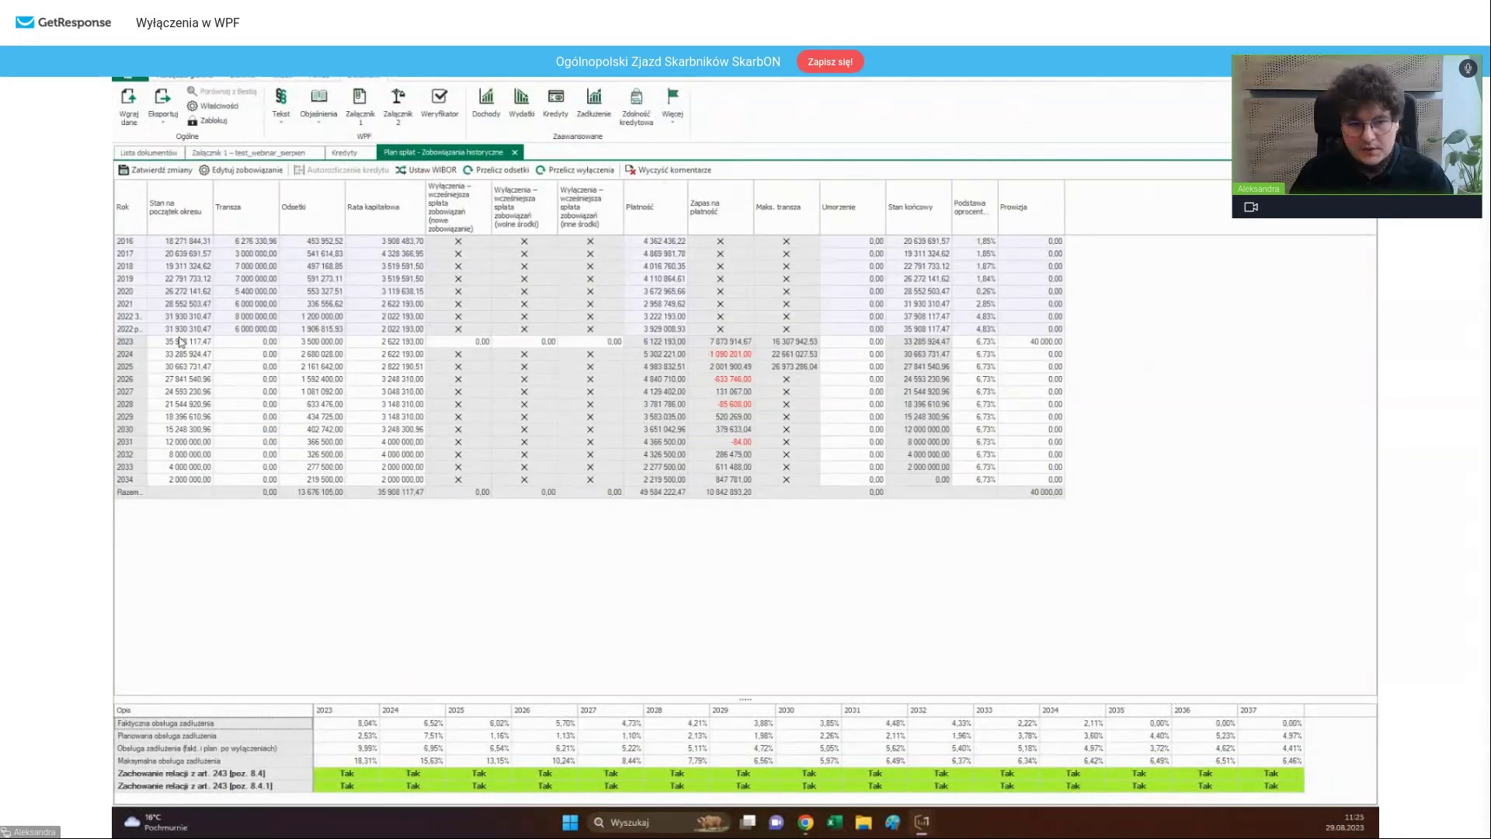
left_click(181, 355)
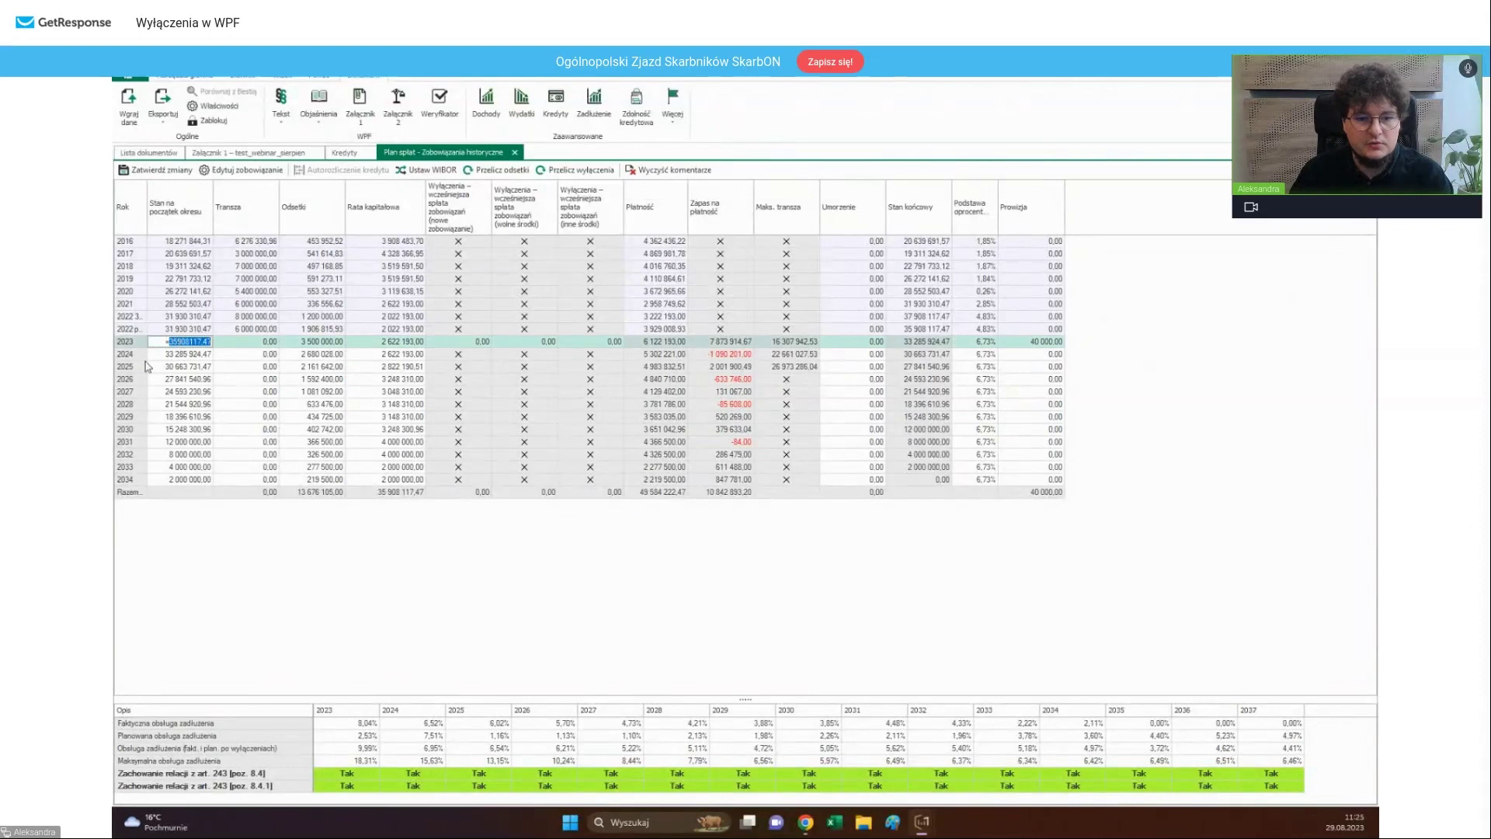
left_click(330, 404)
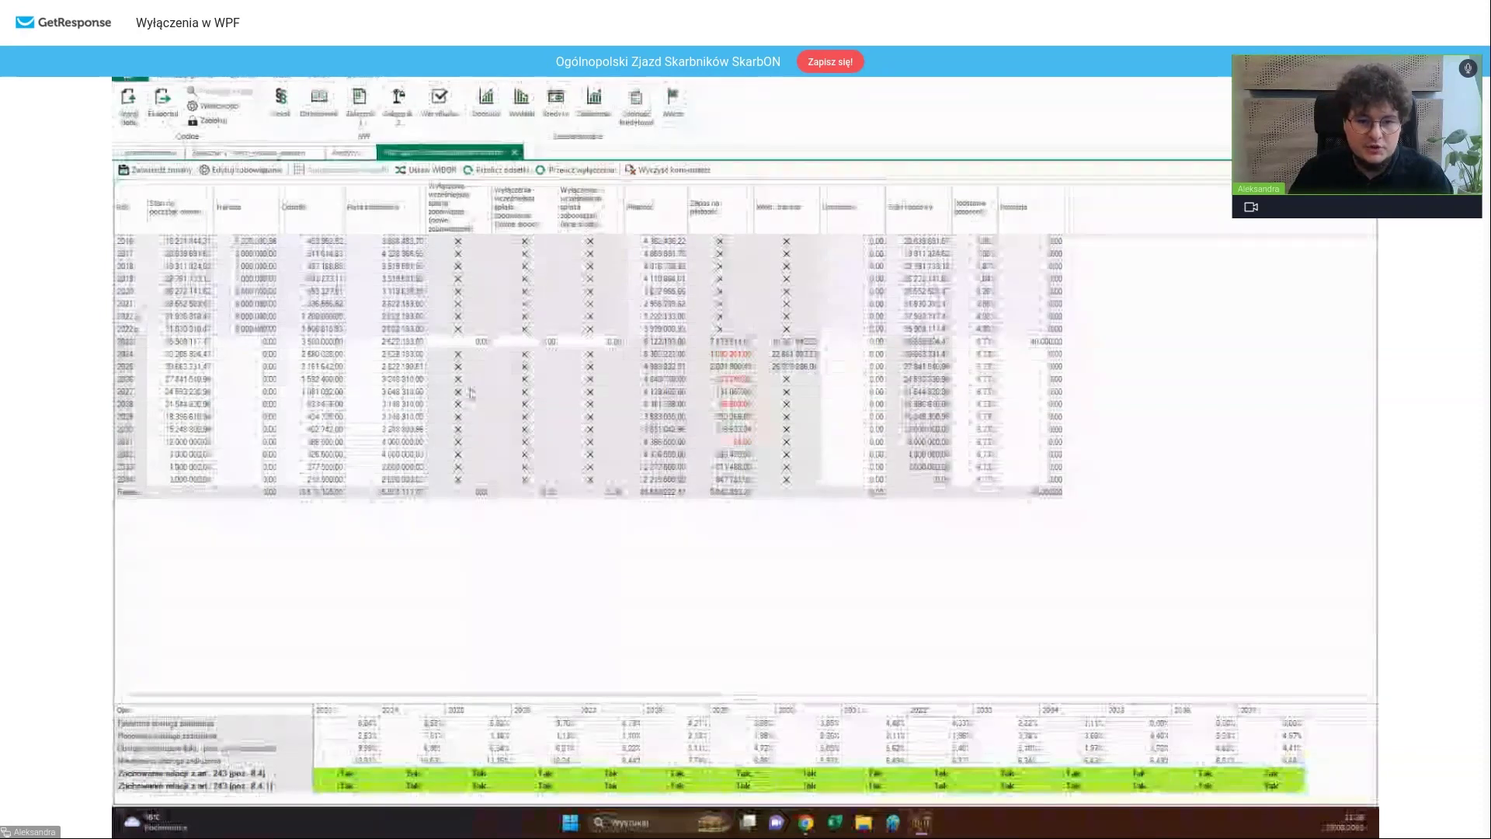
left_click(398, 394)
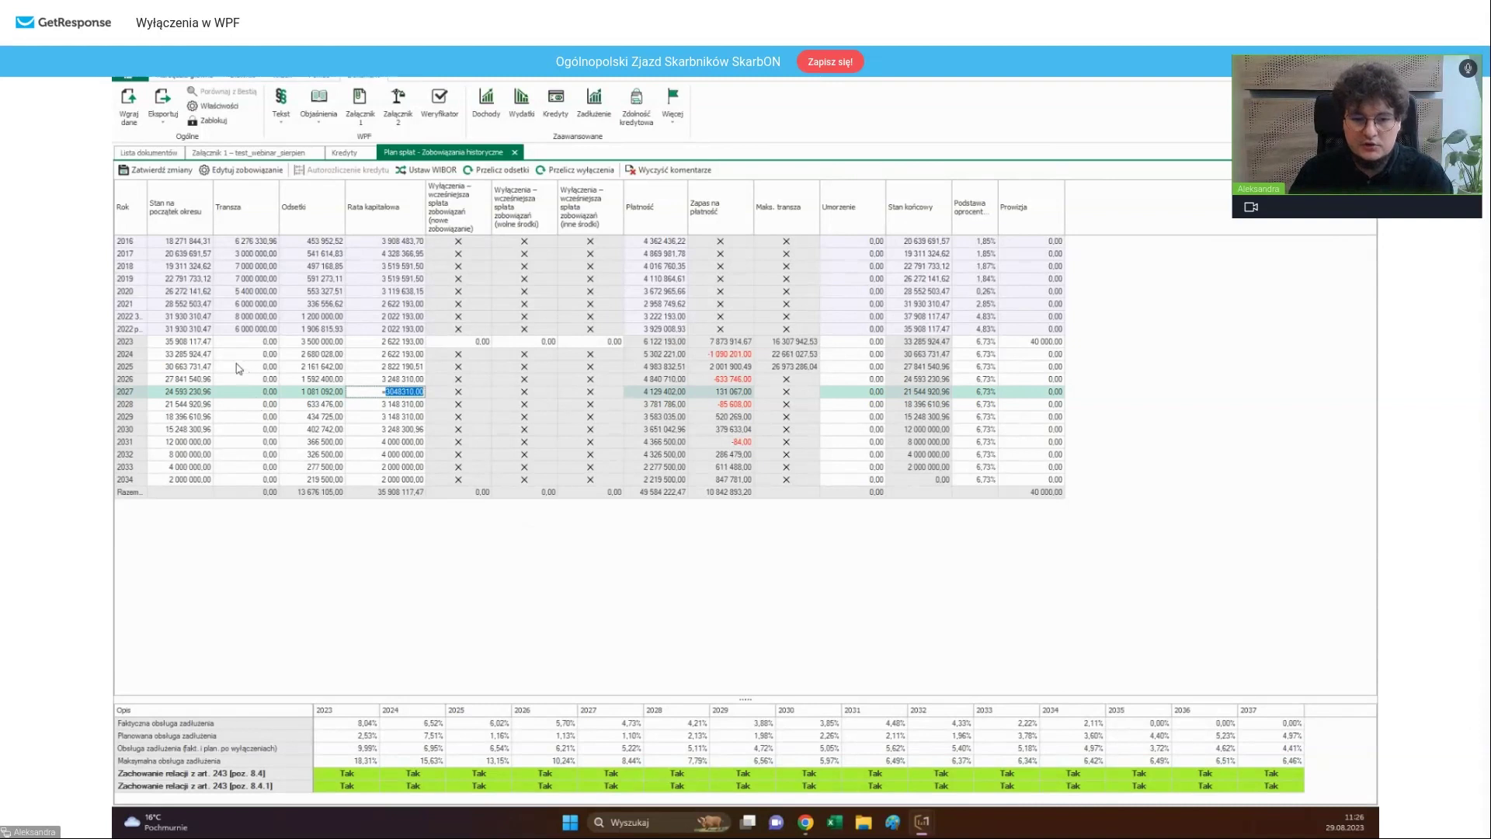
left_click(468, 405)
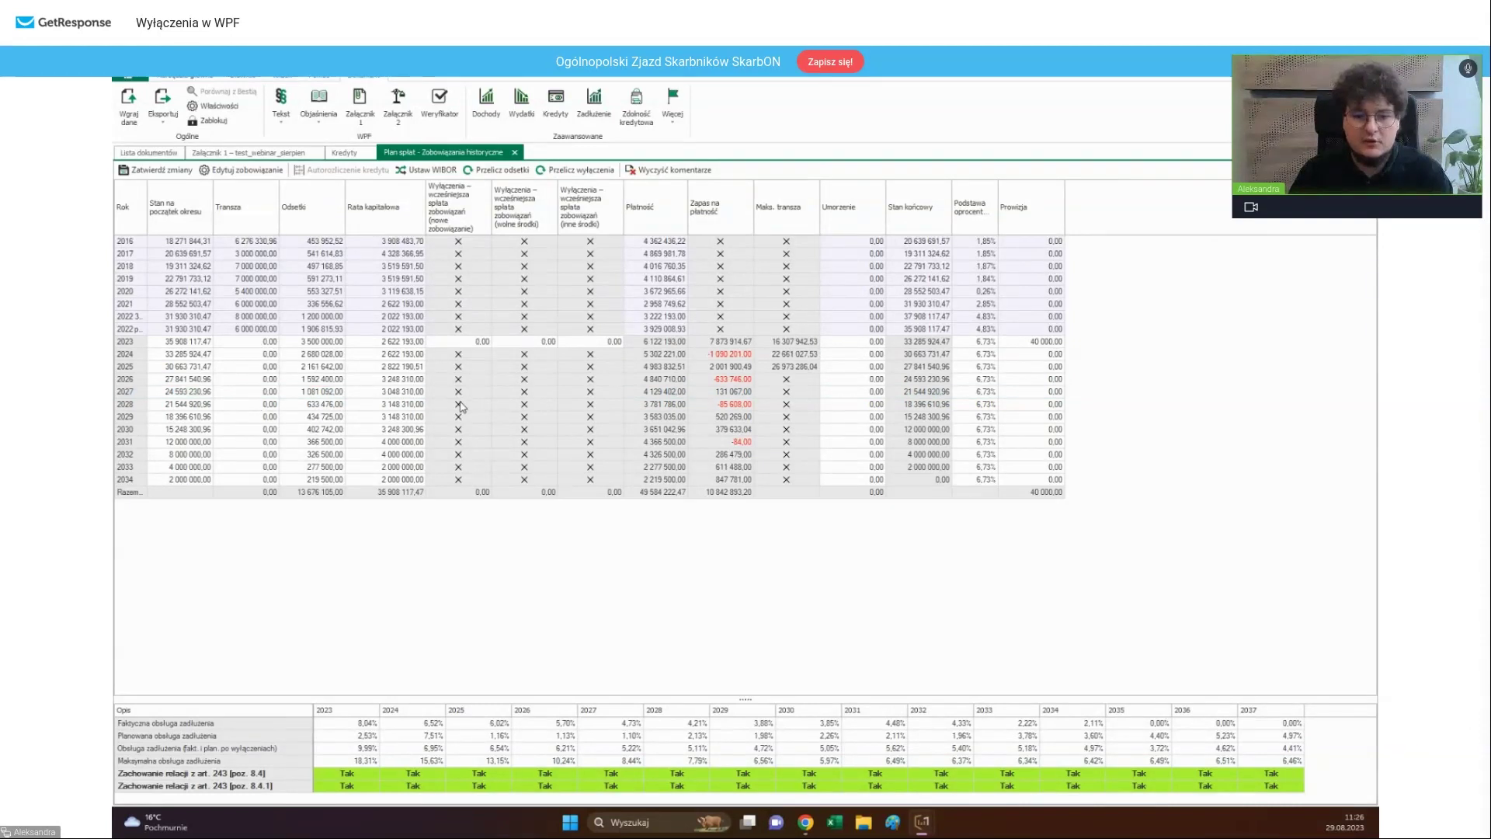
left_click(419, 391)
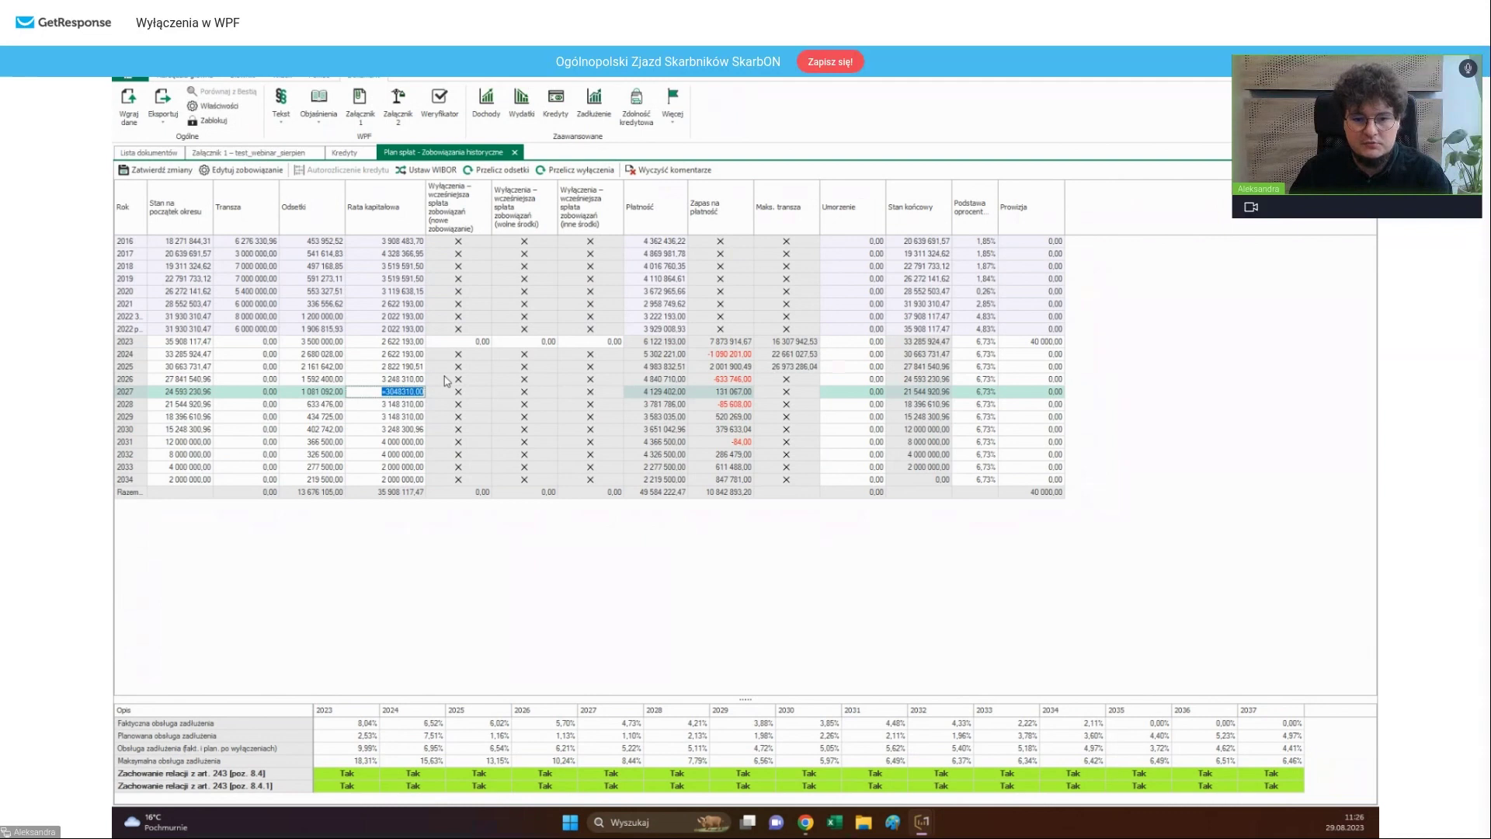
left_click(393, 384)
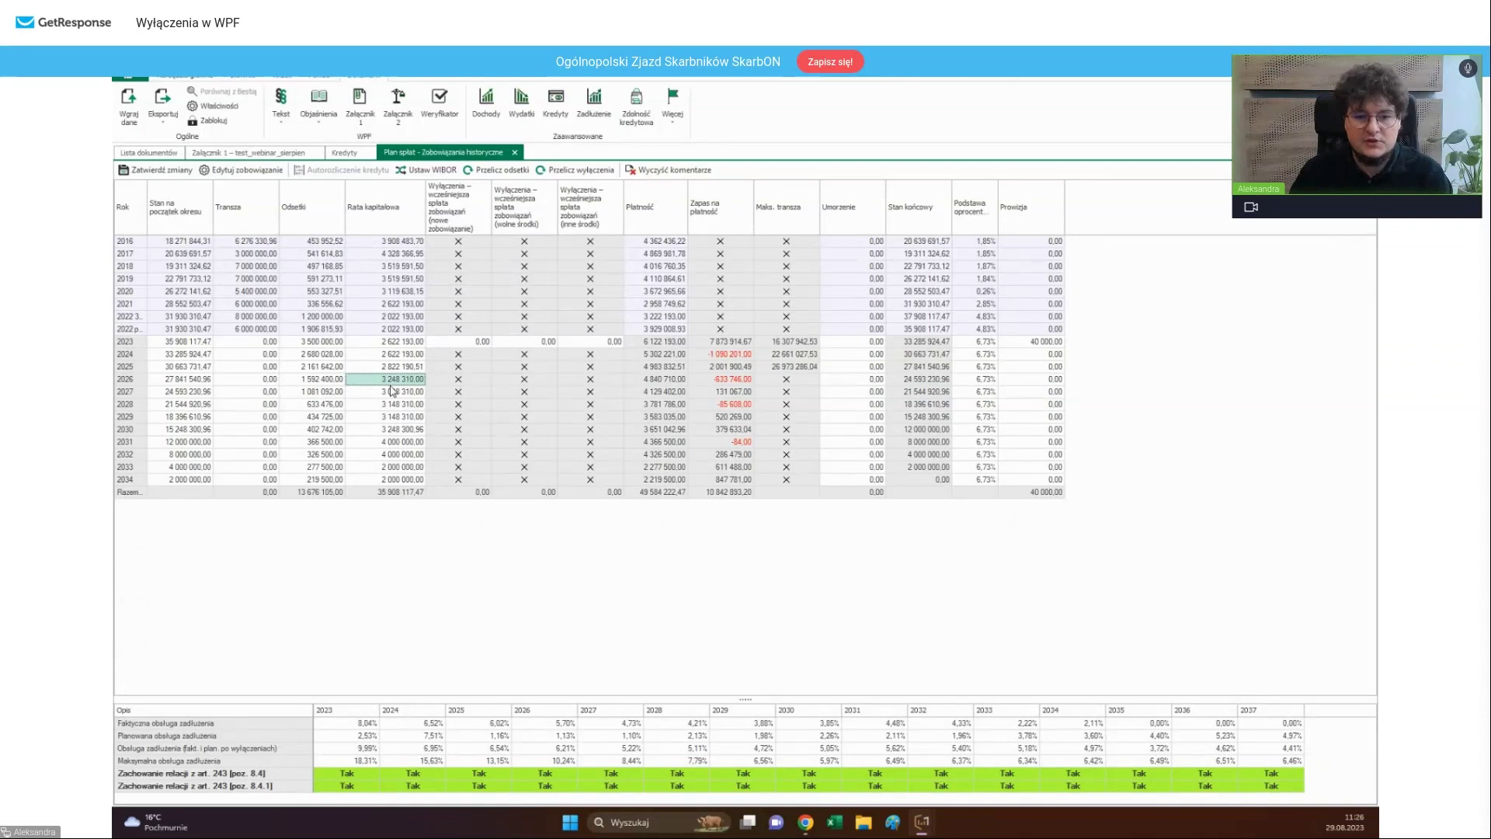
- Increase the 2023 capital instalment of Zobowiązania historyczne by 3048310
double_click(388, 341)
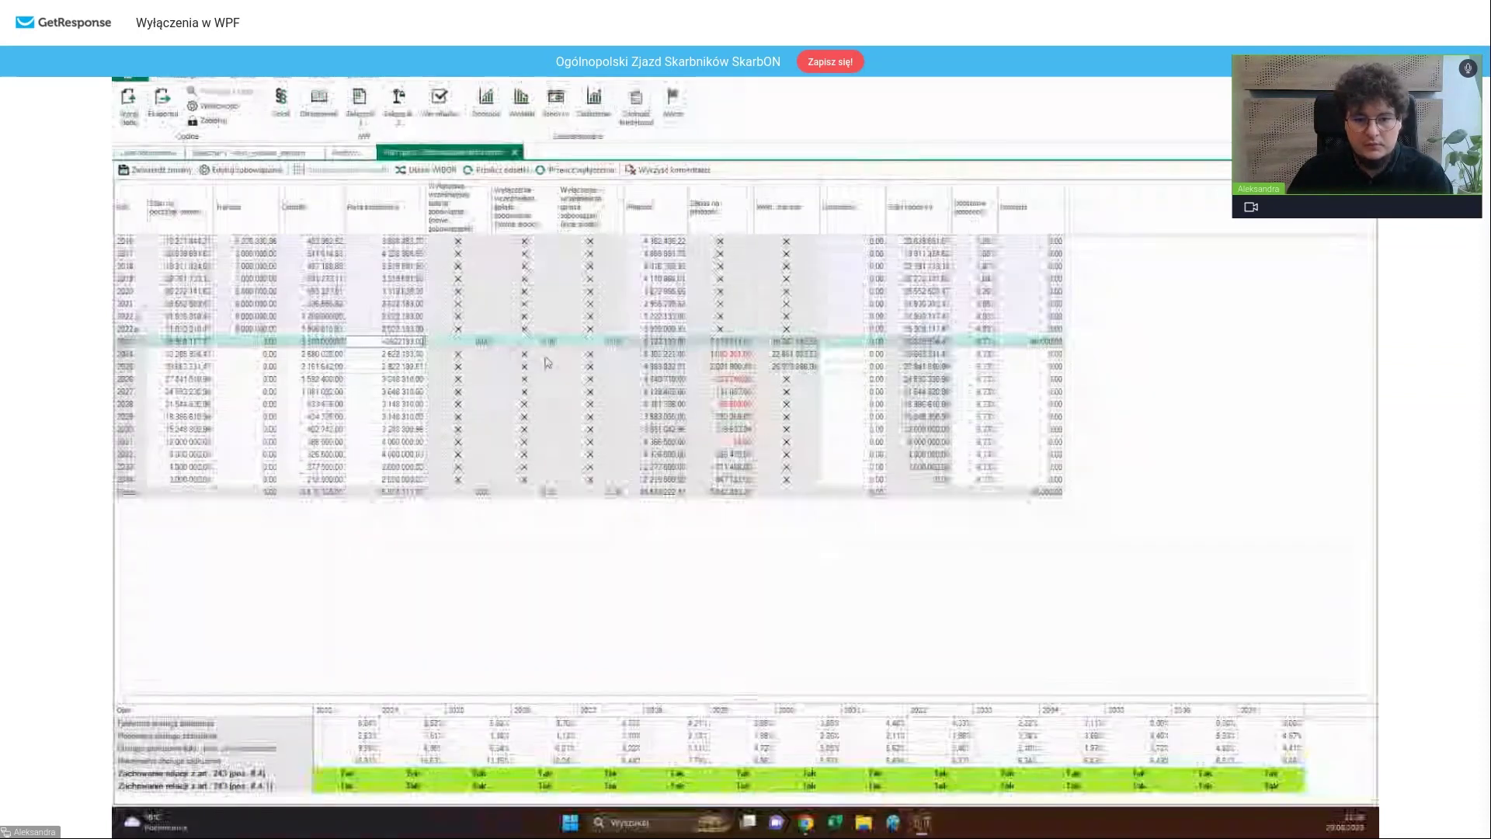
type("+3048310")
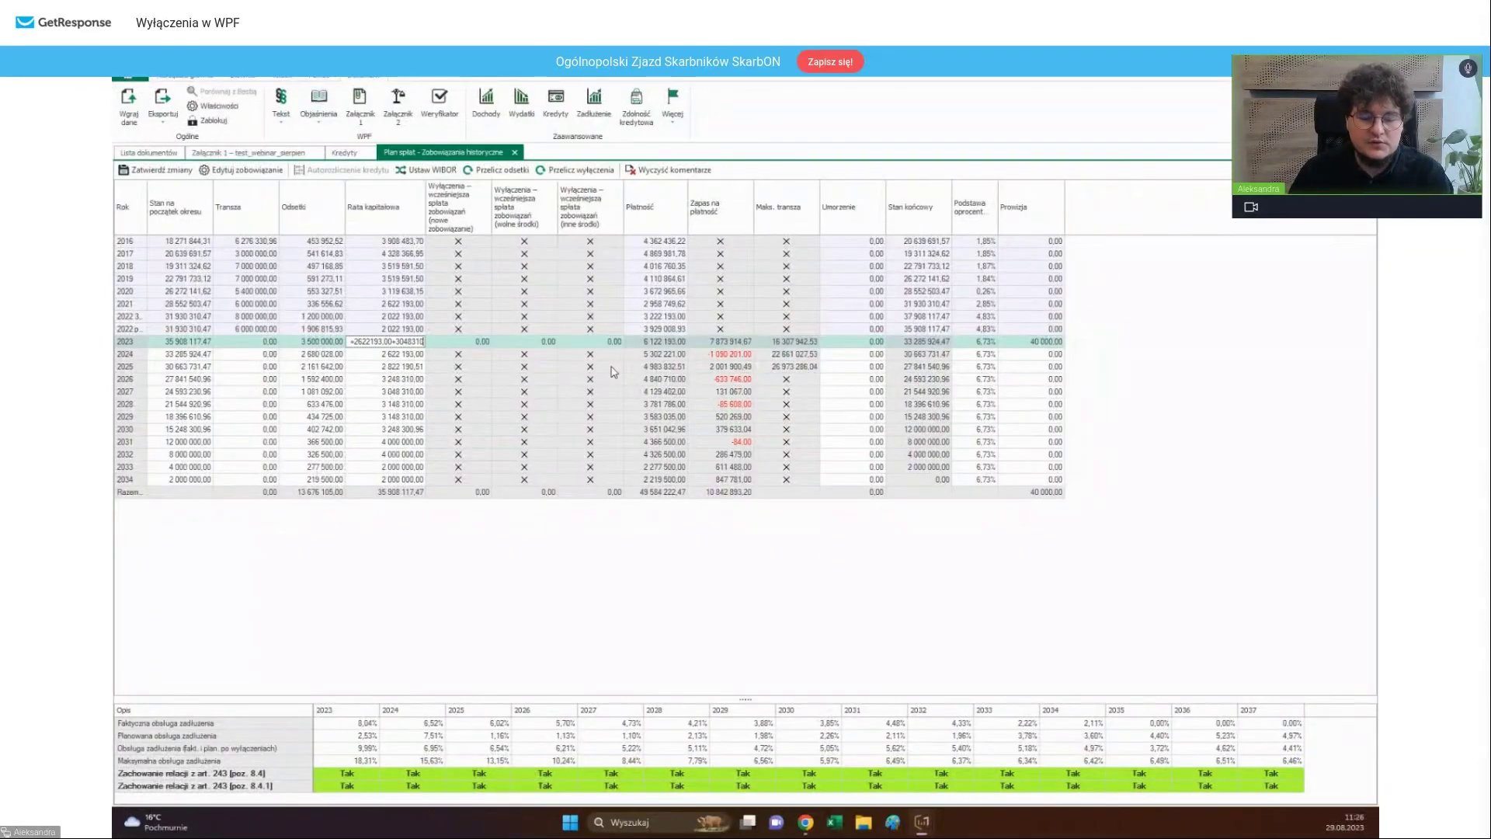
key("Return")
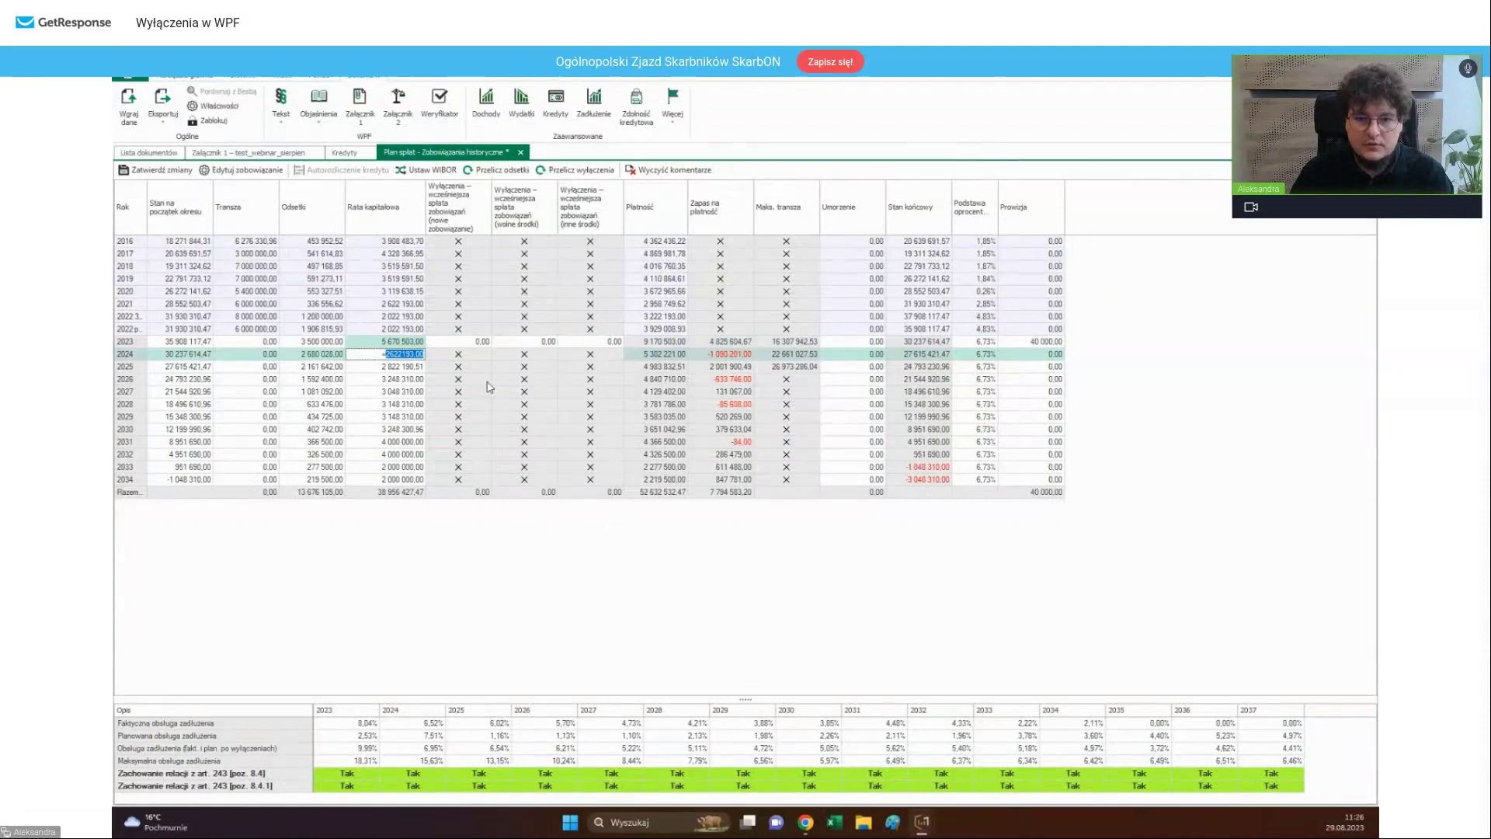
key("Escape")
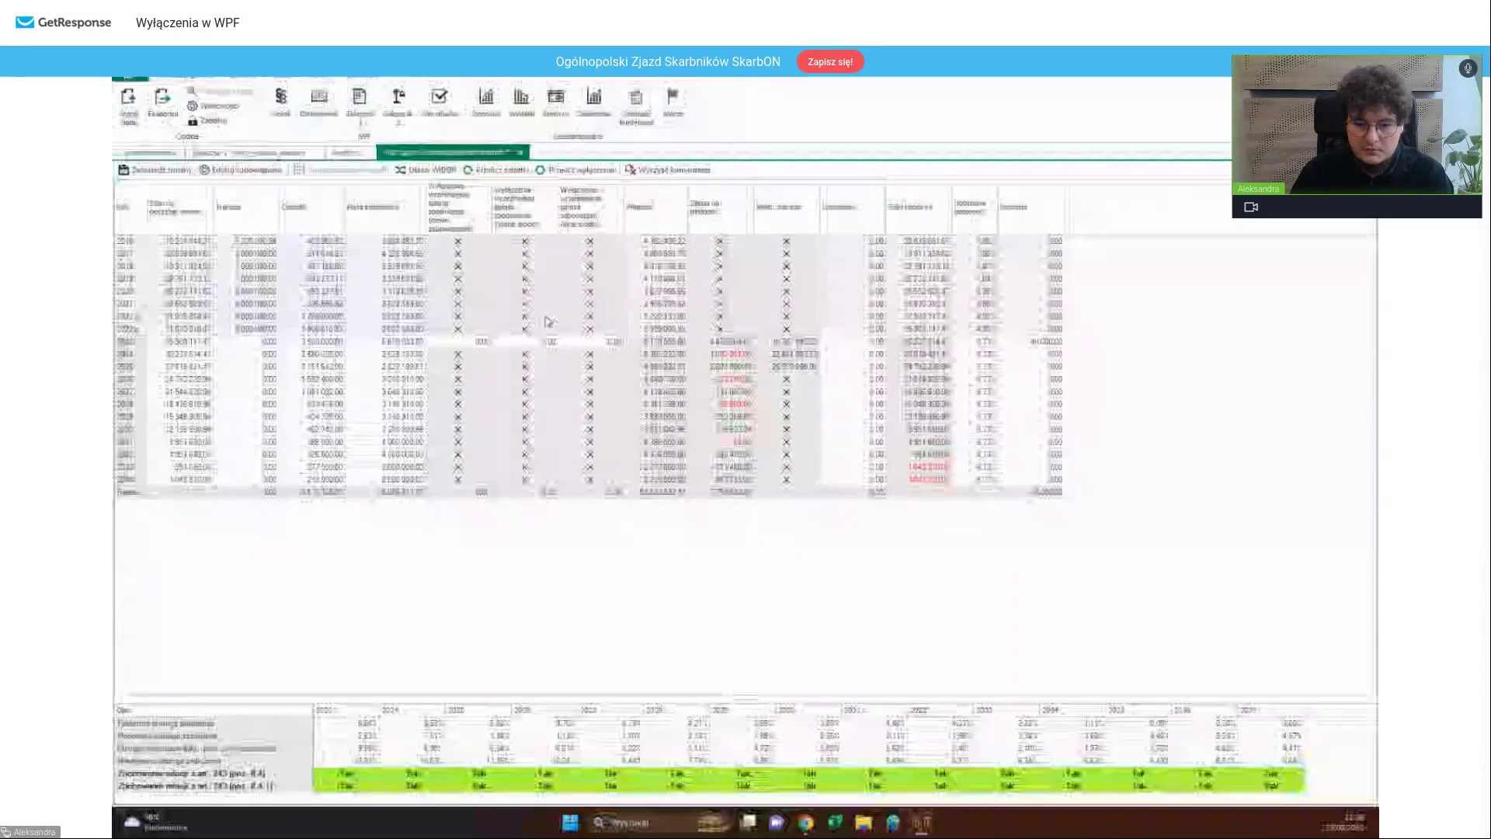
- Set the 2023 early-repayment exclusion from free funds (wolne środki) to 3048310 and the 2027 capital instalment to 0, and approve the changes
left_click(535, 341)
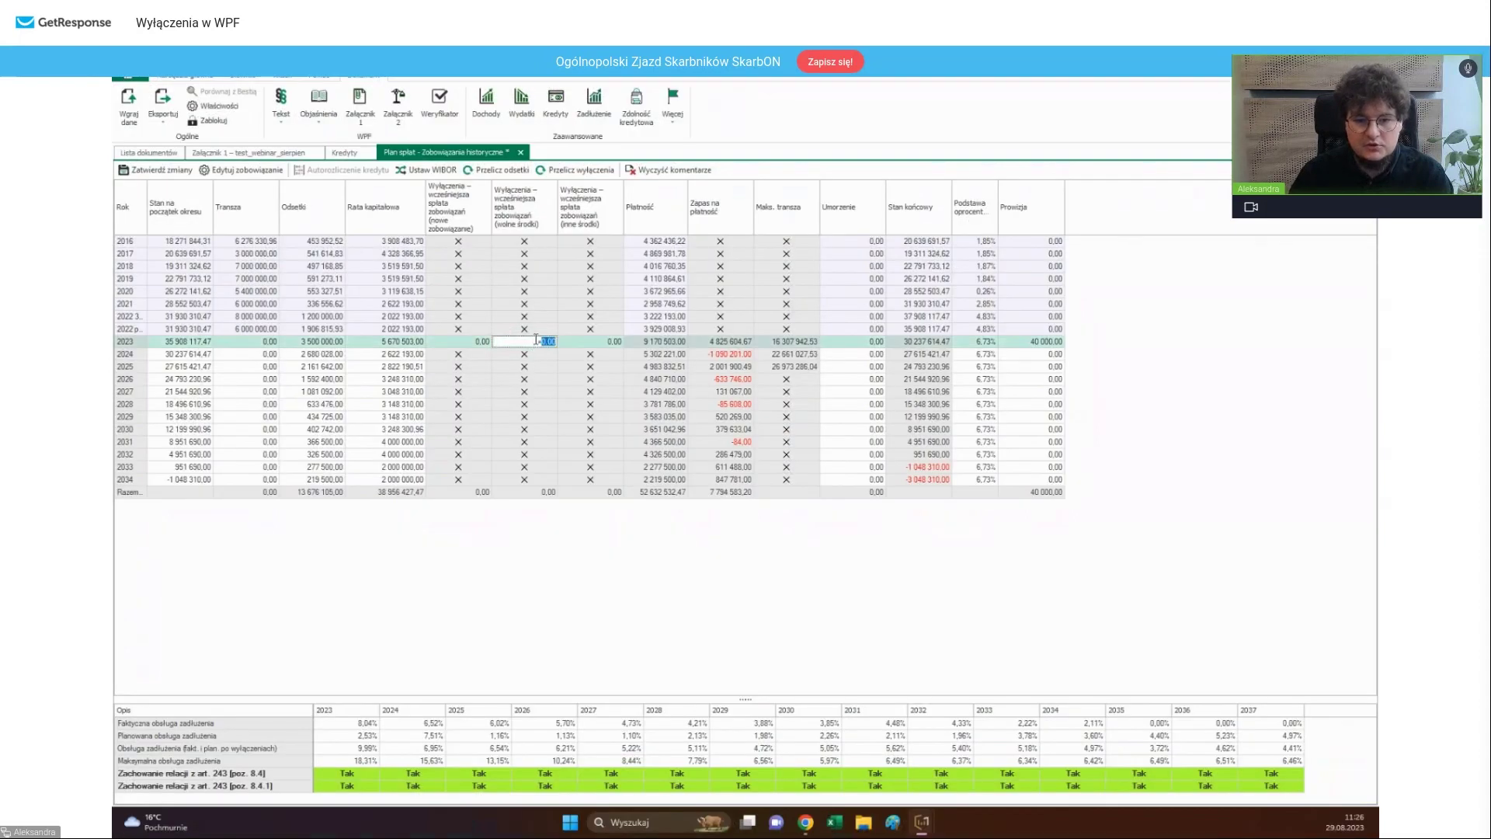
key("BackSpace")
type("=30483")
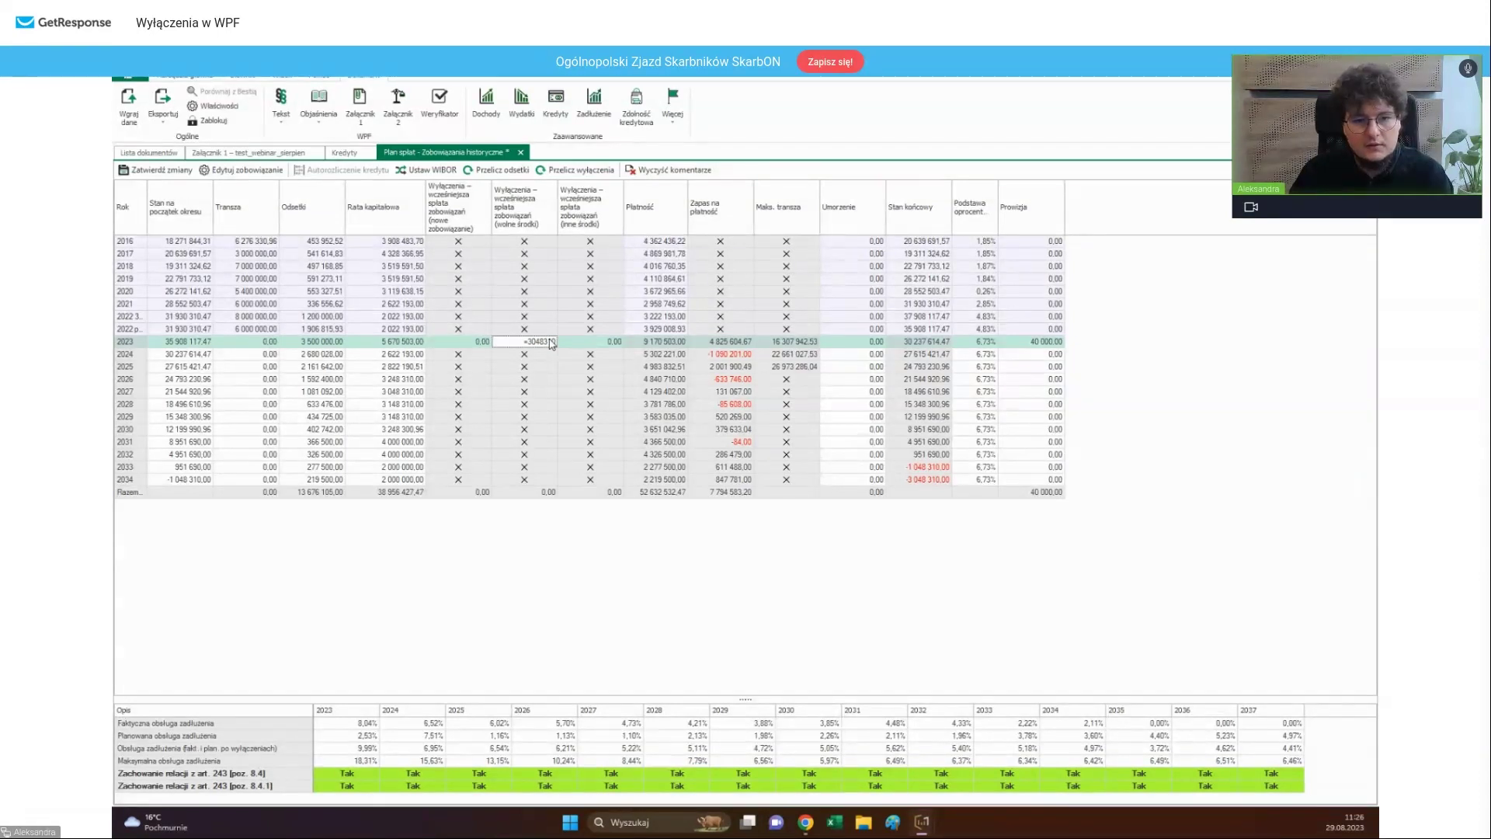
key("Return")
left_click(156, 170)
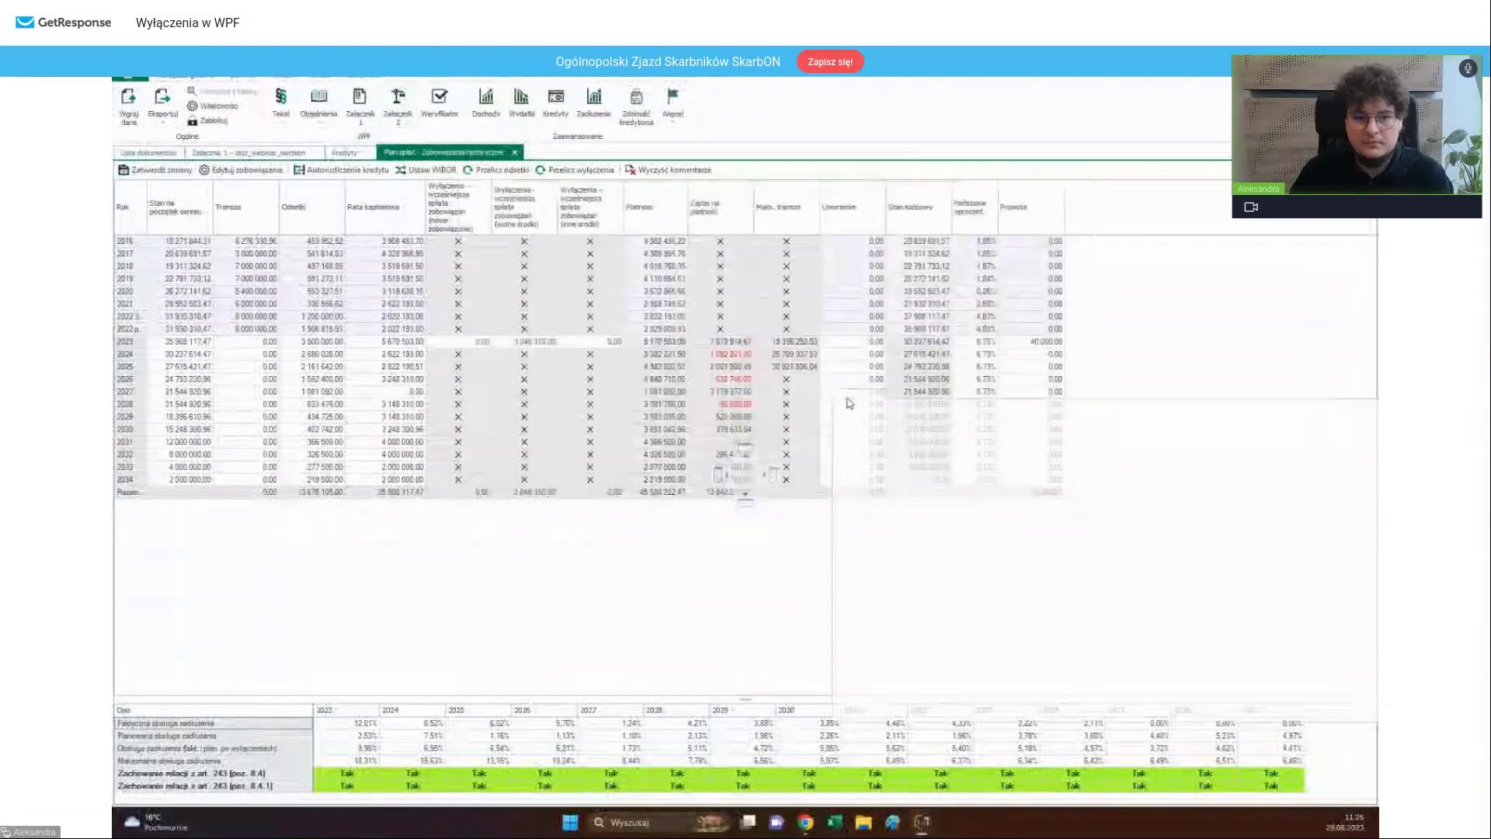
- Place the repayment plan beside Załącznik 1 and examine the 2023 early-repayment exclusion amounts in the rows under 5.1.1
left_click_drag(775, 477, 774, 474)
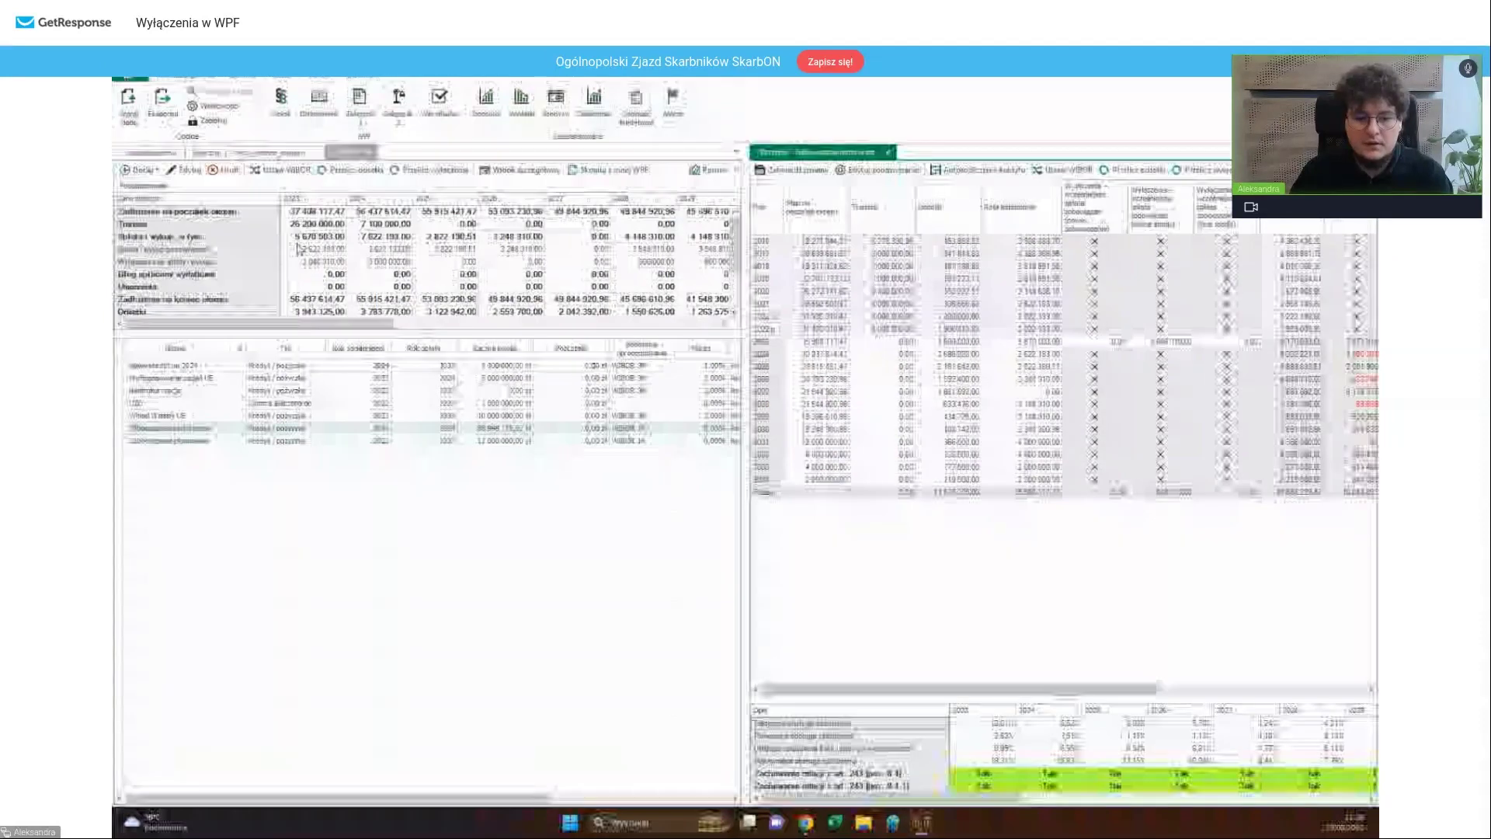
scroll(518, 301, "down", 5)
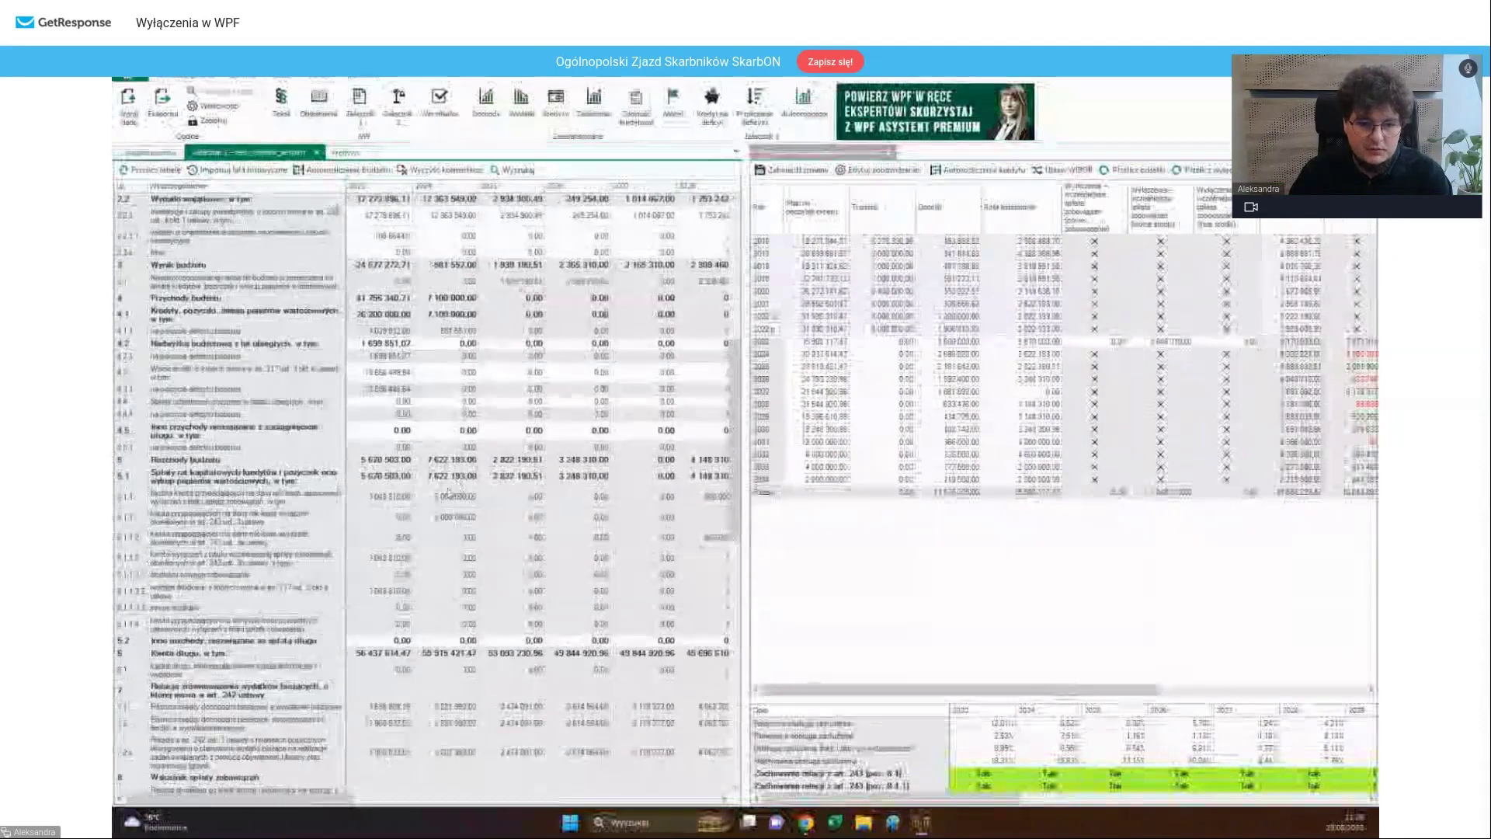
left_click(397, 561)
left_click_drag(400, 577, 397, 584)
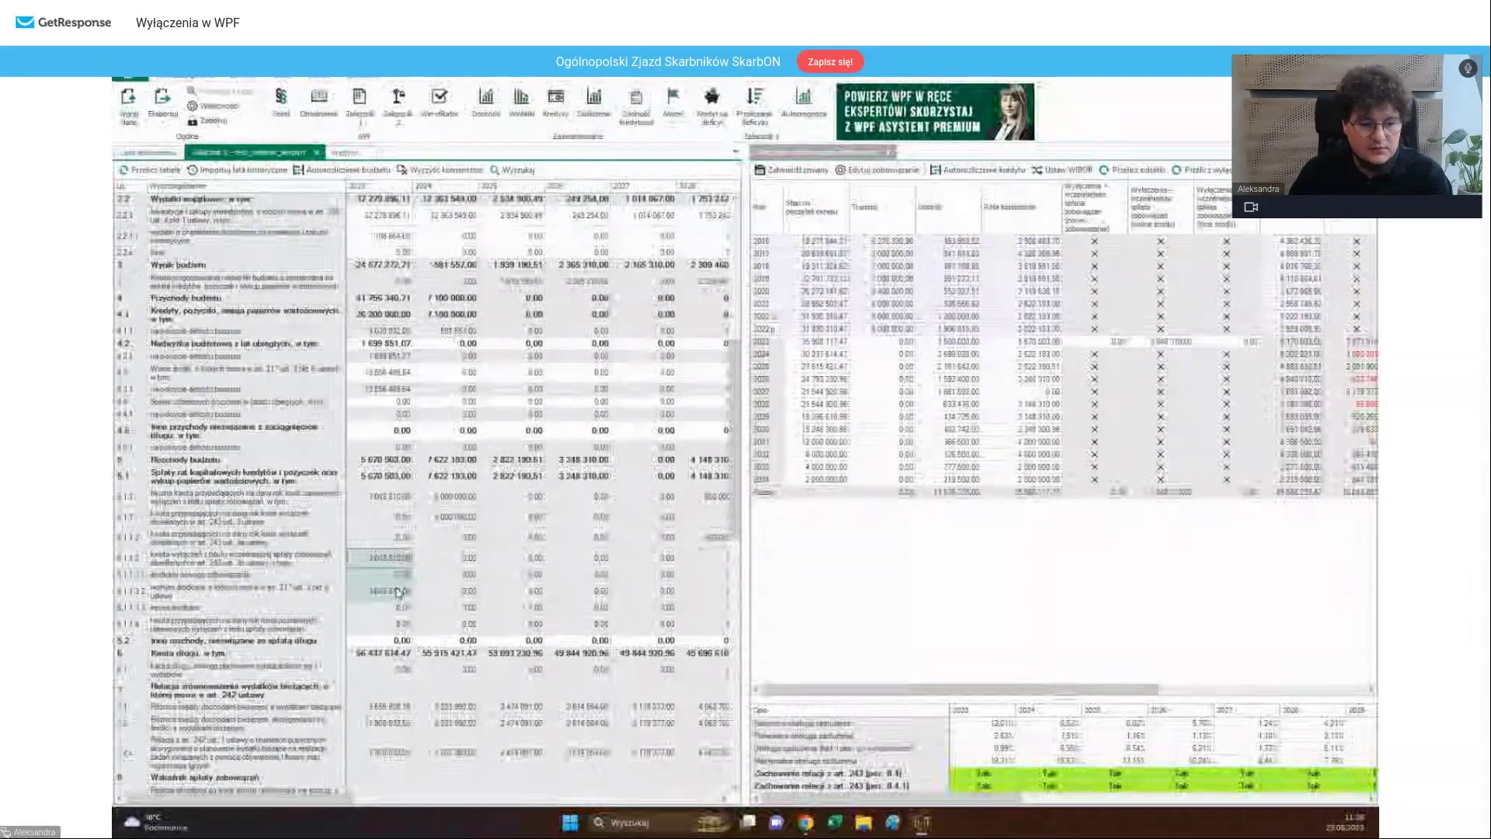